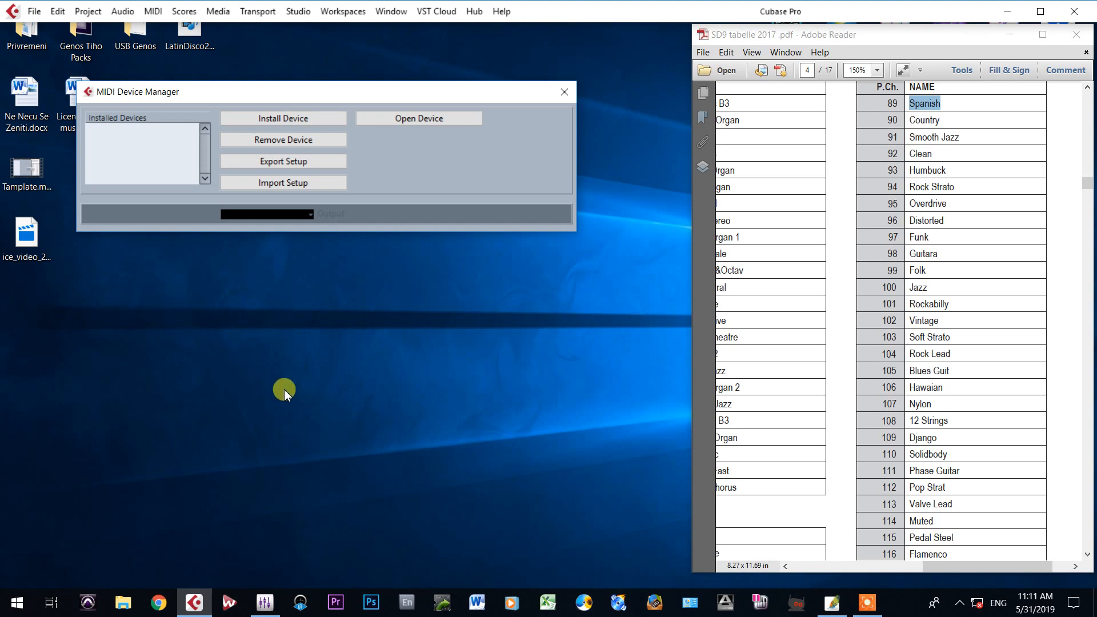
{"action": "left_click_drag", "start_coordinate": [264, 92], "coordinate": [266, 72]}
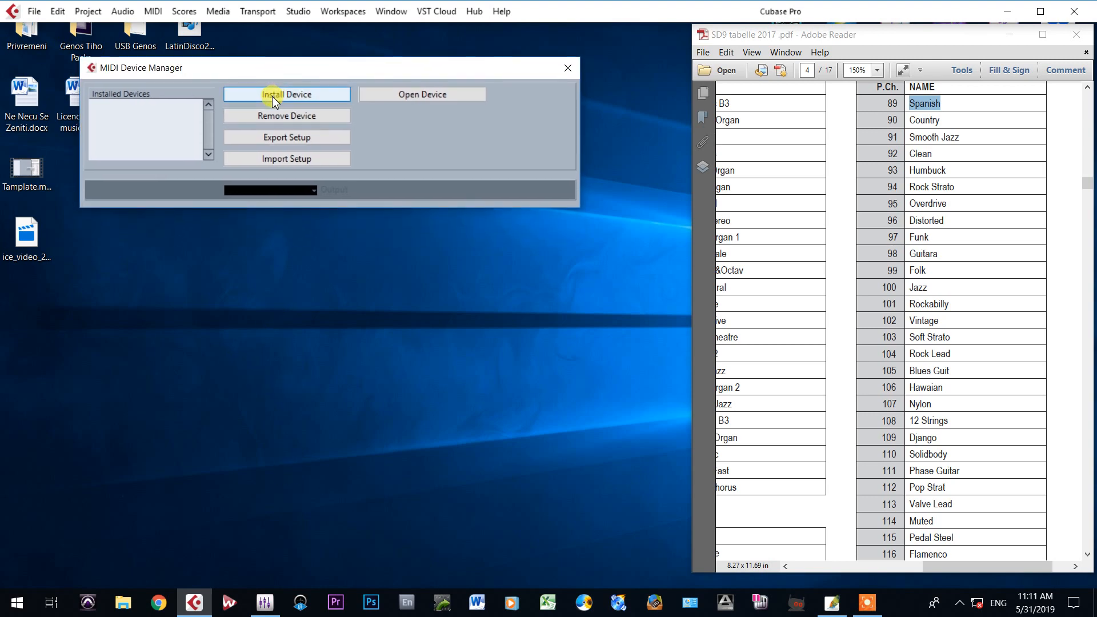
{"action": "left_click", "coordinate": [568, 68]}
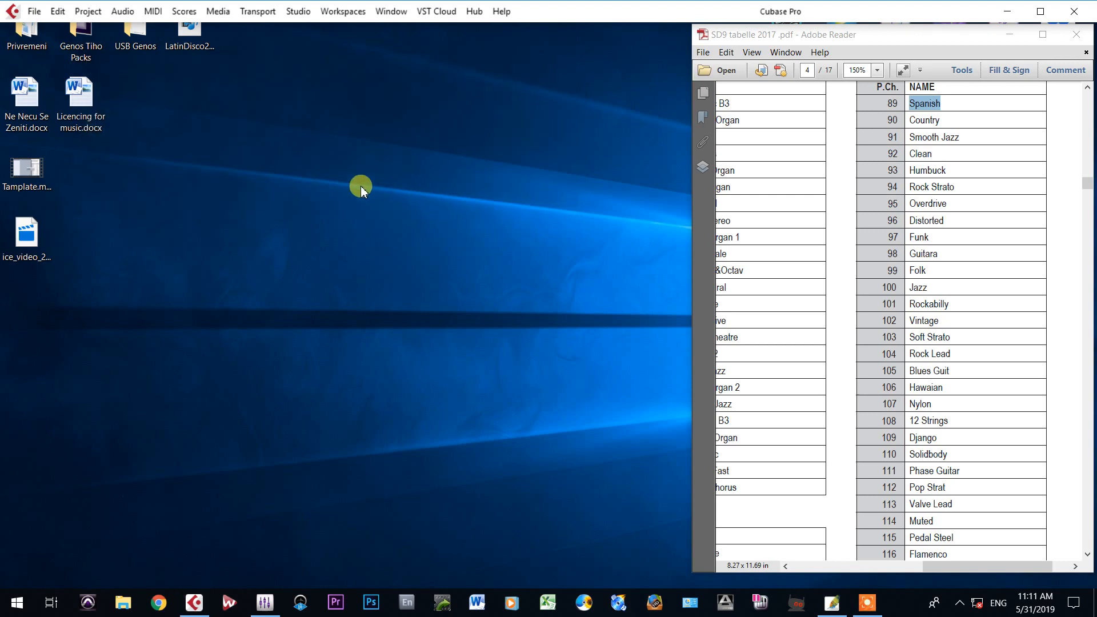
{"action": "left_click", "coordinate": [298, 13]}
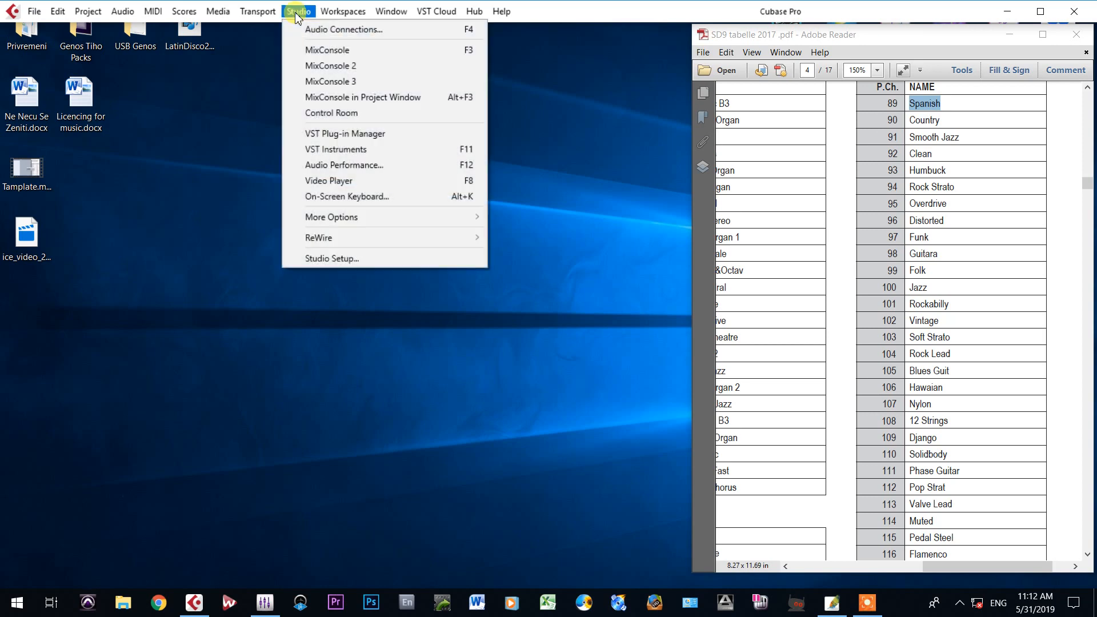
{"action": "mouse_move", "coordinate": [337, 219]}
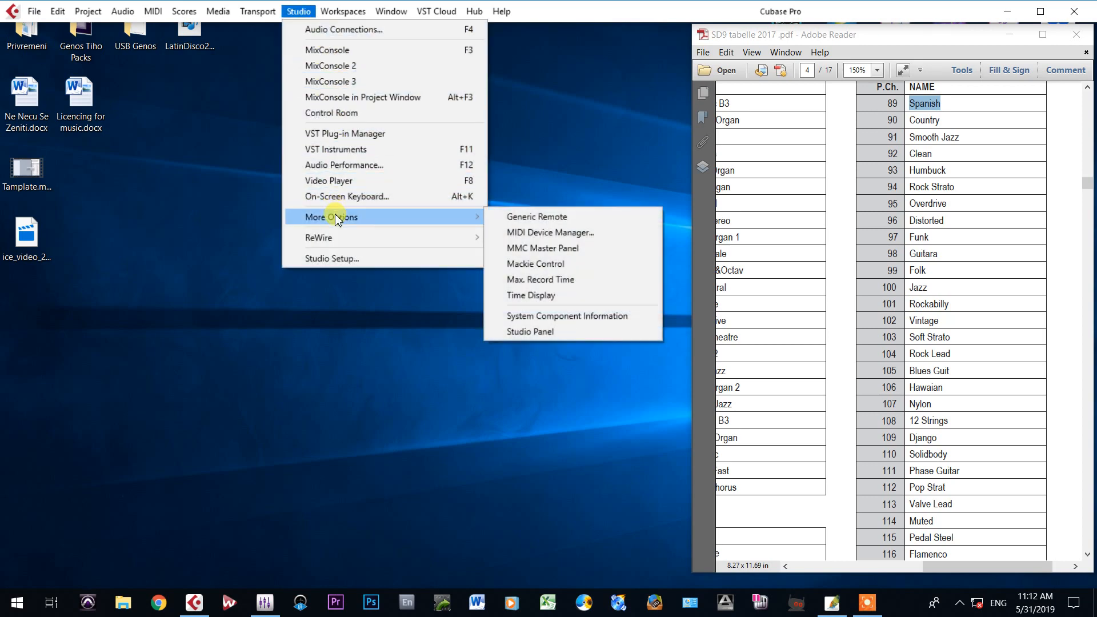
{"action": "left_click", "coordinate": [550, 233]}
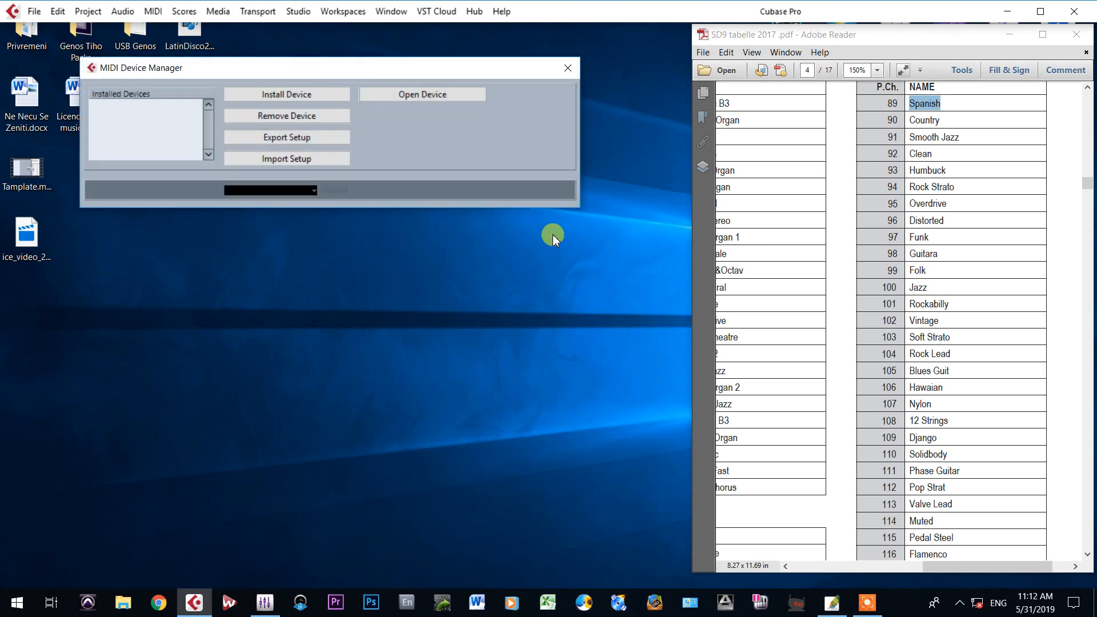
{"action": "left_click", "coordinate": [570, 69]}
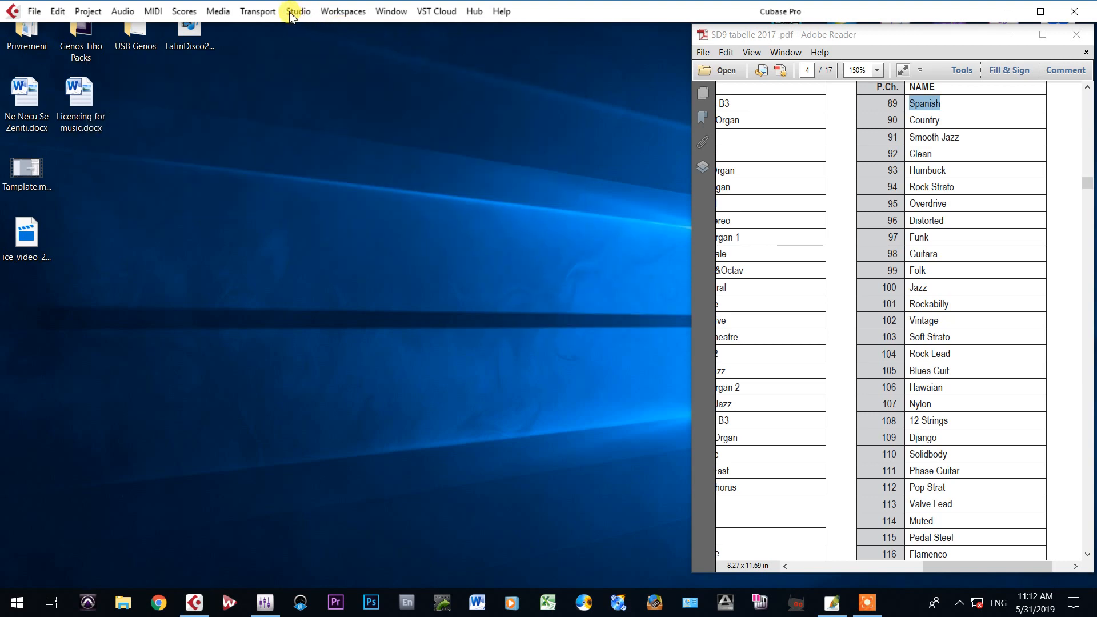
Open the MIDI Device Manager and shift its window slightly on the desktop.
{"action": "left_click", "coordinate": [293, 14]}
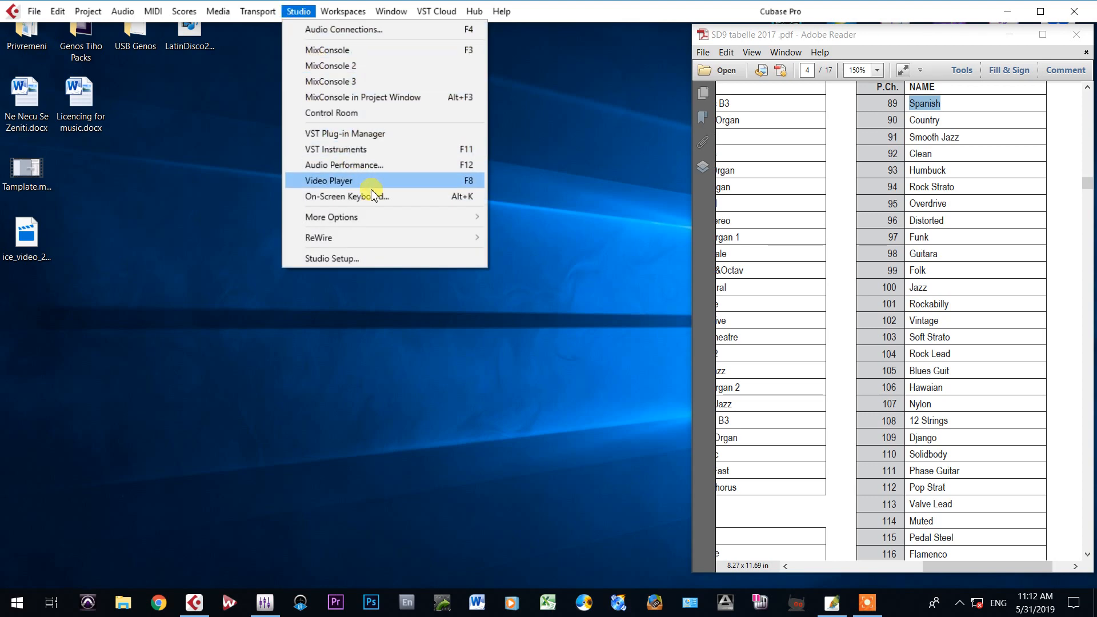
{"action": "mouse_move", "coordinate": [390, 217]}
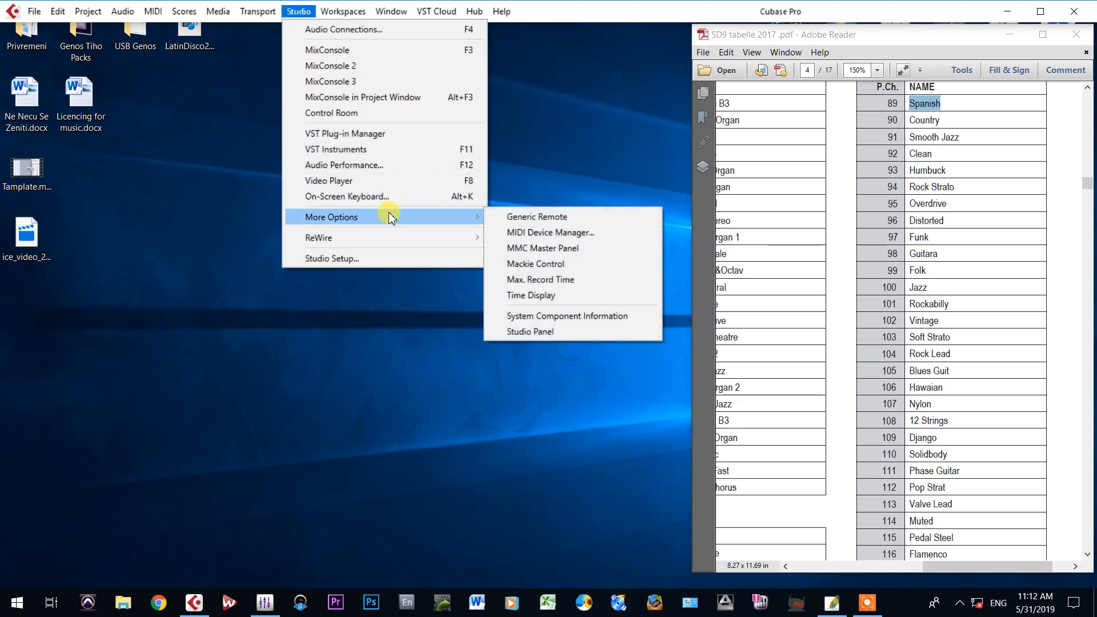
{"action": "left_click", "coordinate": [529, 232]}
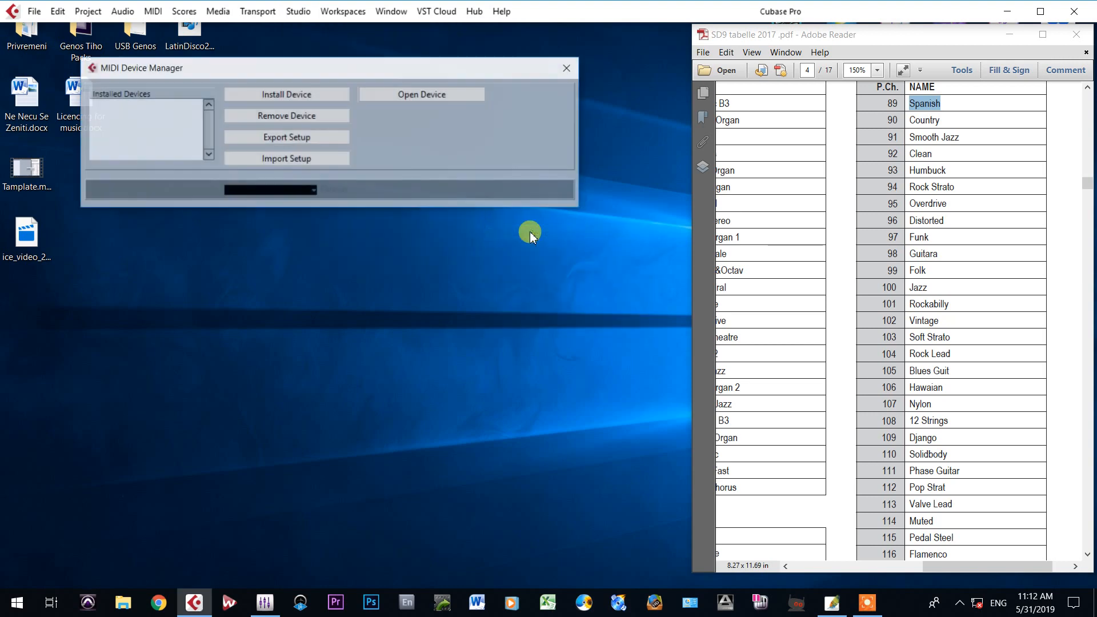
{"action": "left_click_drag", "start_coordinate": [222, 62], "coordinate": [223, 66]}
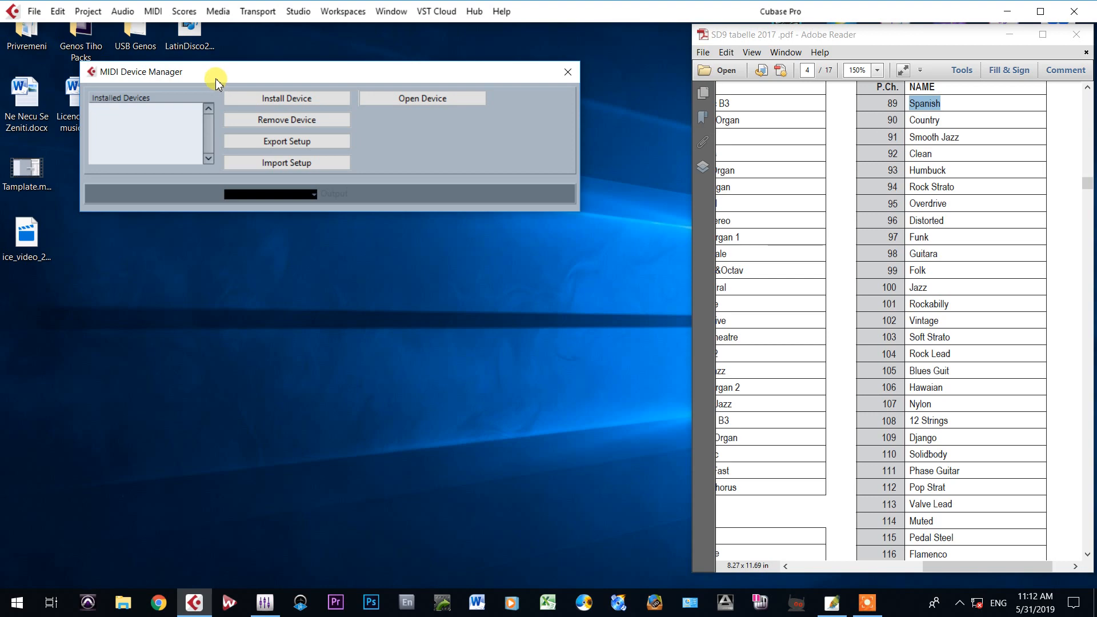
Open SD9 tabelle 2017 .pdf from the SD90 Manuals folder inside the MANUALS folder of Privremeni.
{"action": "left_click", "coordinate": [908, 43]}
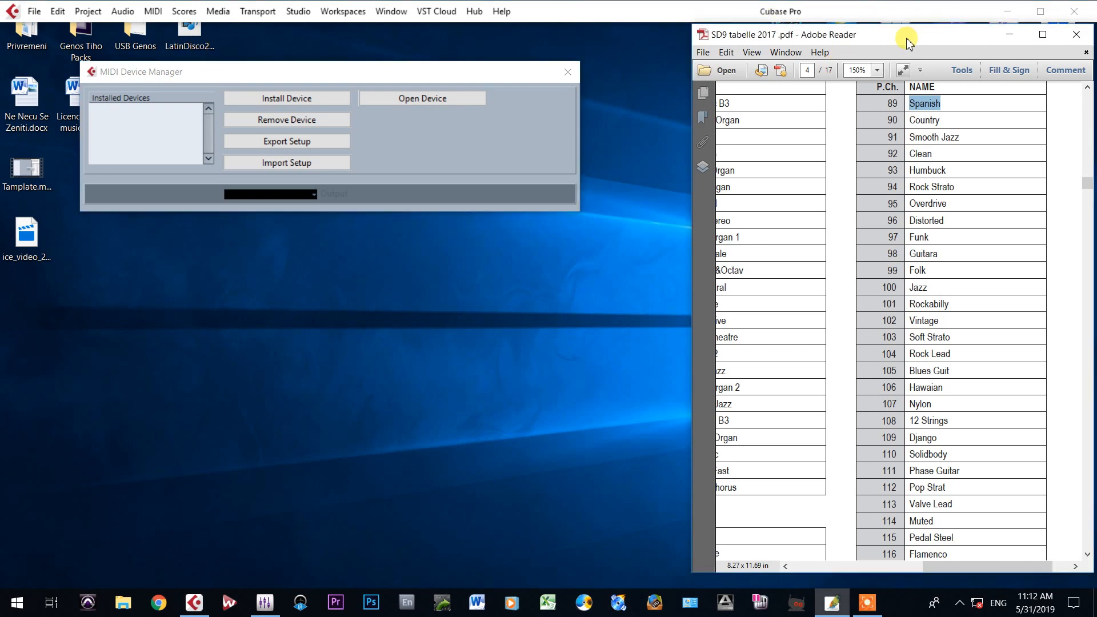
{"action": "double_click", "coordinate": [34, 41]}
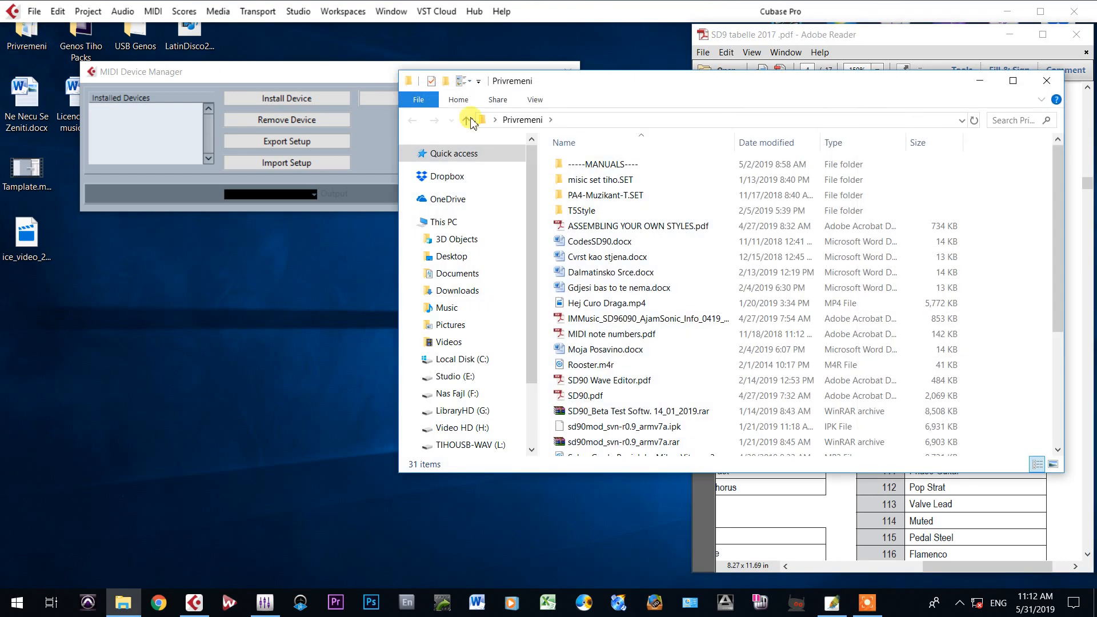
{"action": "double_click", "coordinate": [583, 164]}
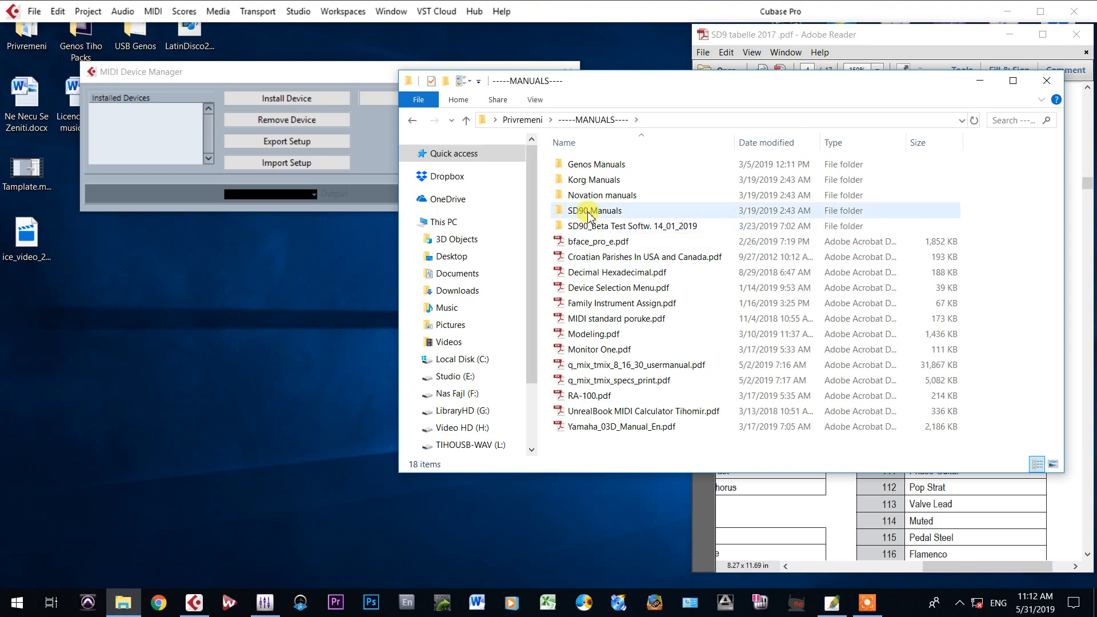
{"action": "double_click", "coordinate": [594, 211]}
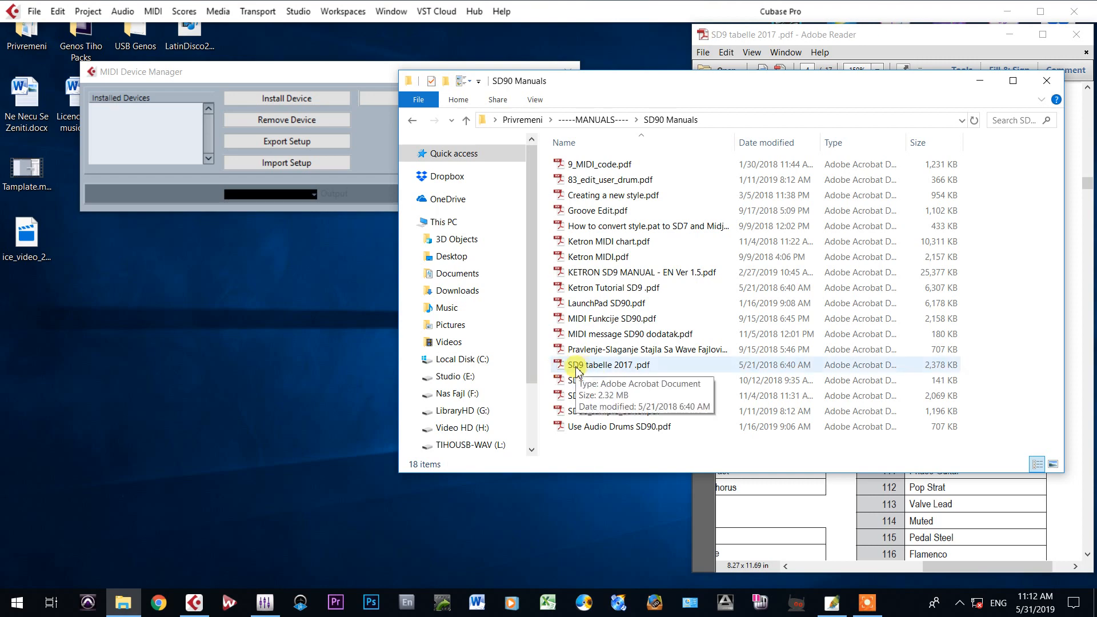
{"action": "double_click", "coordinate": [577, 368]}
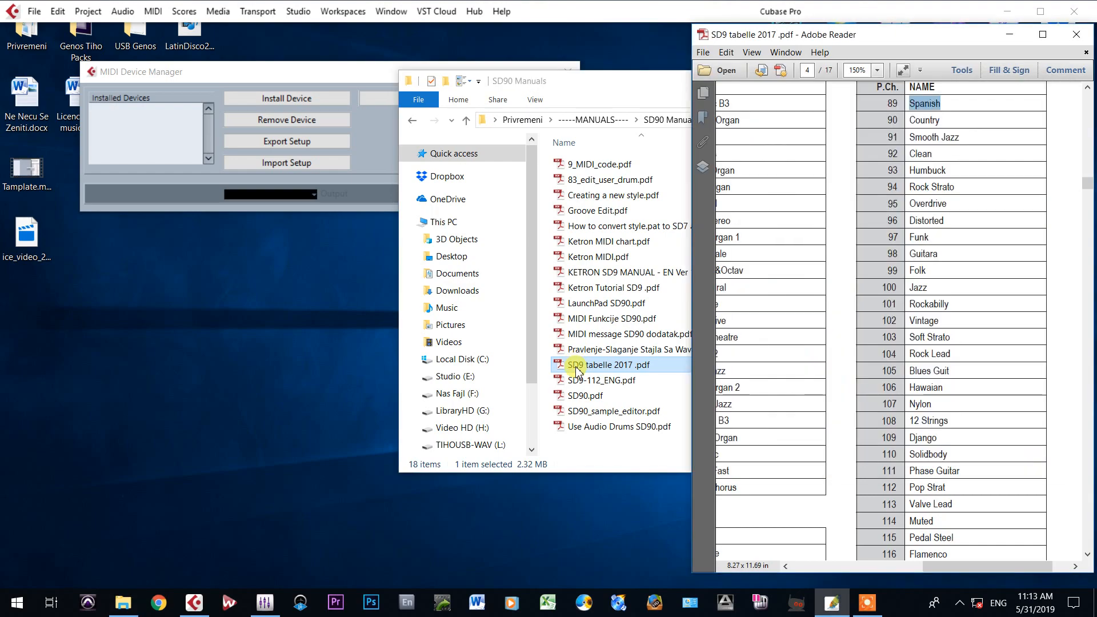
Examine the SD9 GM Voices bank table on page 1 at full window size, and restore the window.
{"action": "left_click", "coordinate": [1042, 34]}
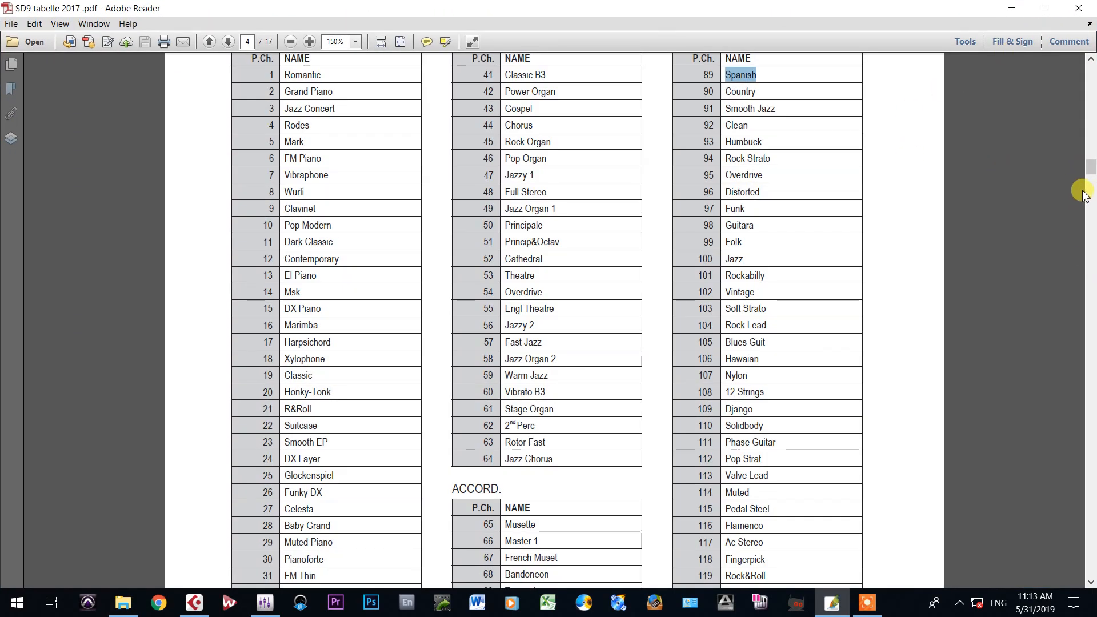
{"action": "left_click_drag", "start_coordinate": [1092, 164], "coordinate": [1091, 63]}
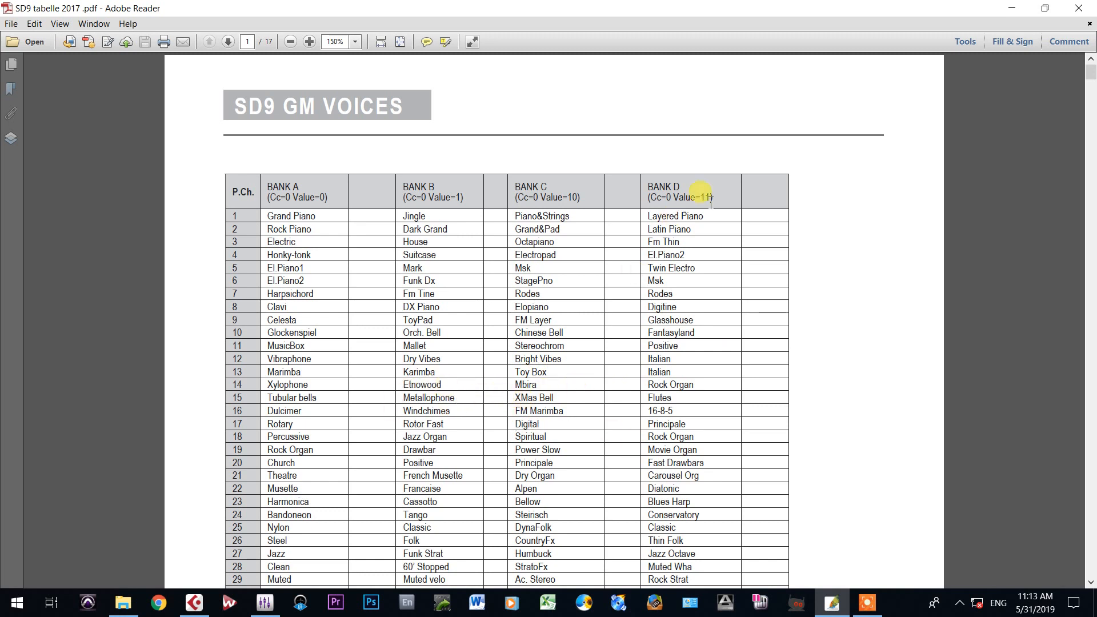
{"action": "left_click", "coordinate": [1044, 9]}
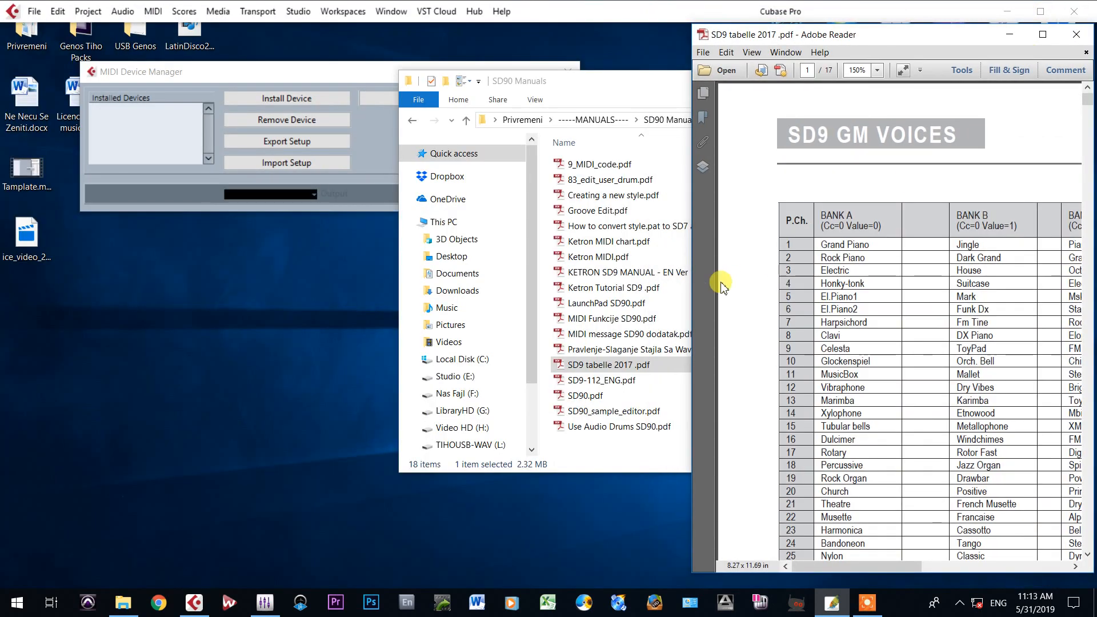
Open genos_en_dl_b0.pdf from the Genos Manuals folder, moving the file window clear of the SD9 document.
{"action": "left_click", "coordinate": [568, 92]}
{"action": "left_click_drag", "start_coordinate": [658, 91], "coordinate": [346, 89]}
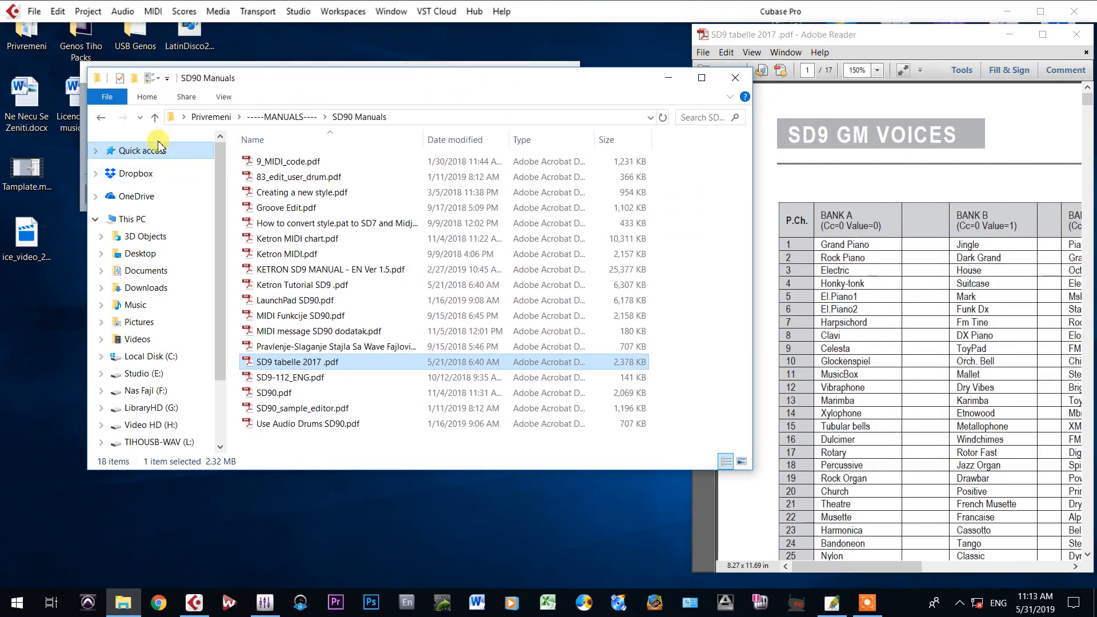
{"action": "left_click", "coordinate": [154, 116]}
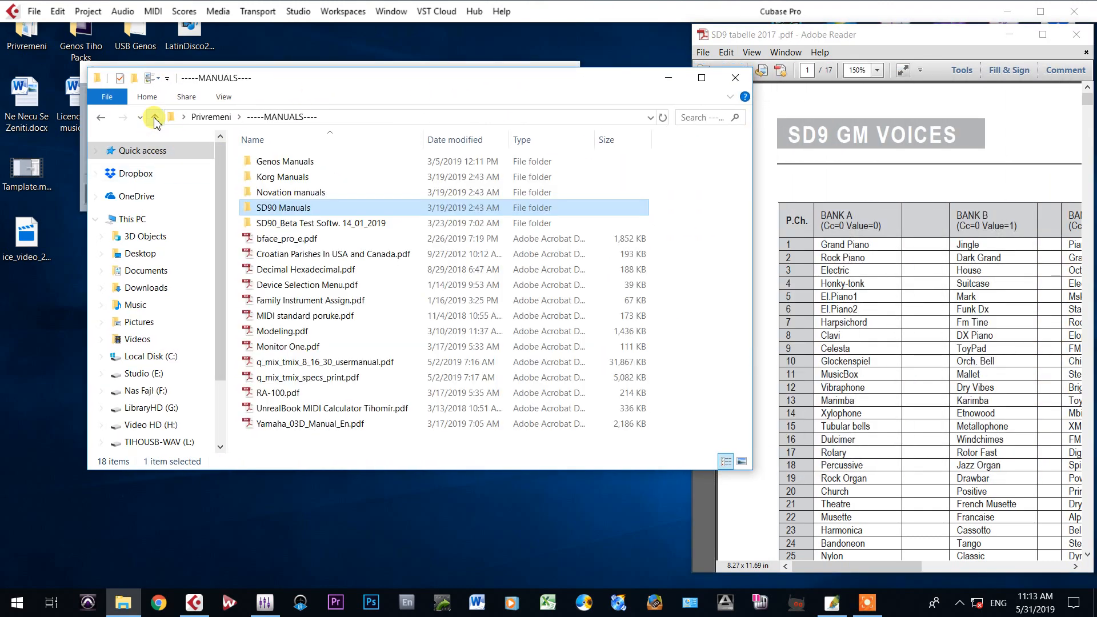
{"action": "double_click", "coordinate": [261, 166]}
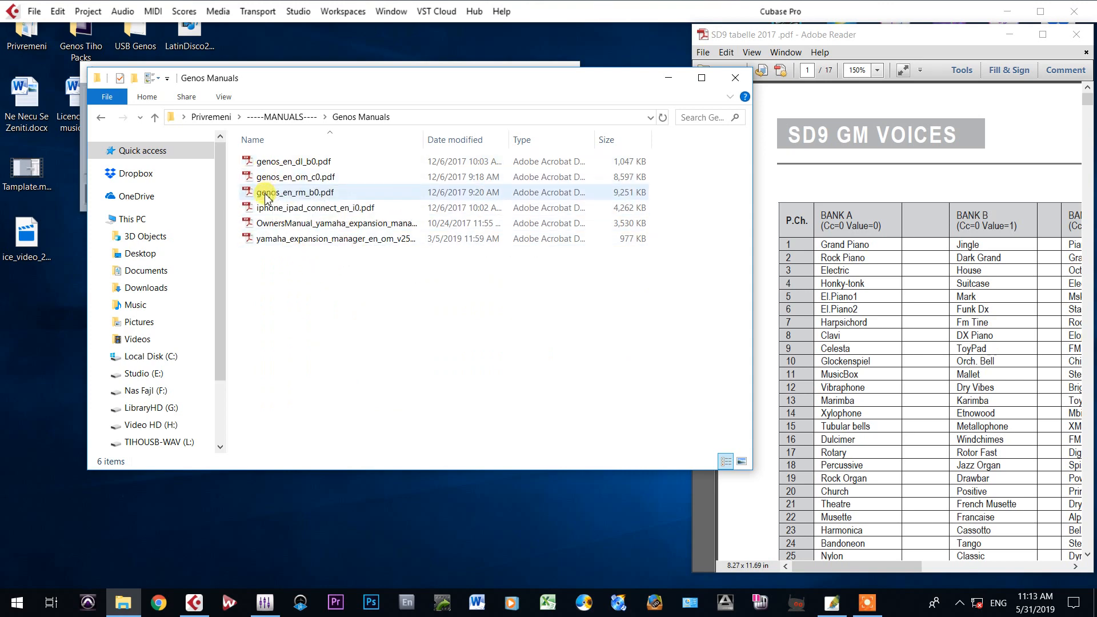
{"action": "left_click", "coordinate": [261, 163]}
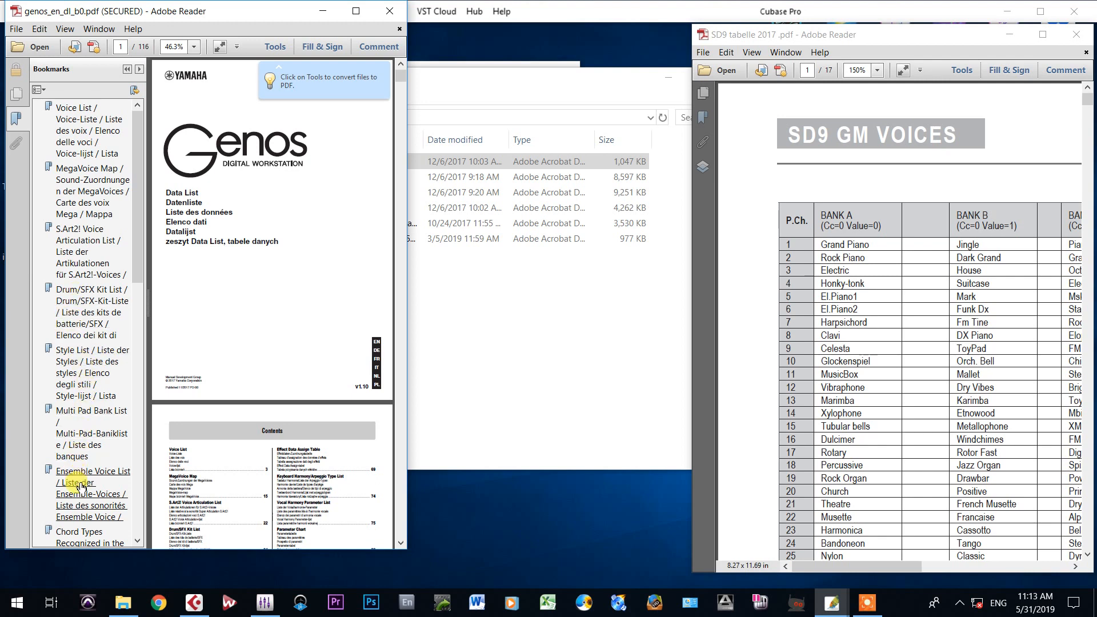
Examine the Voice List section of the Genos data list, widening the document window and enlarging the page to 173%.
{"action": "left_click", "coordinate": [83, 186]}
{"action": "left_click", "coordinate": [78, 150]}
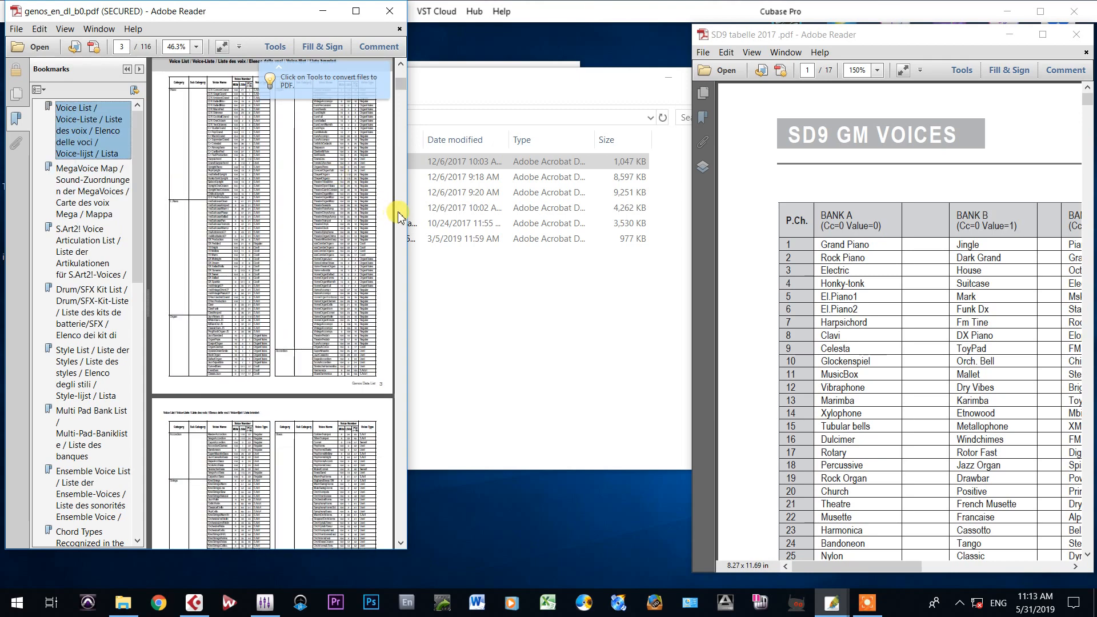
{"action": "left_click_drag", "start_coordinate": [406, 202], "coordinate": [1064, 218]}
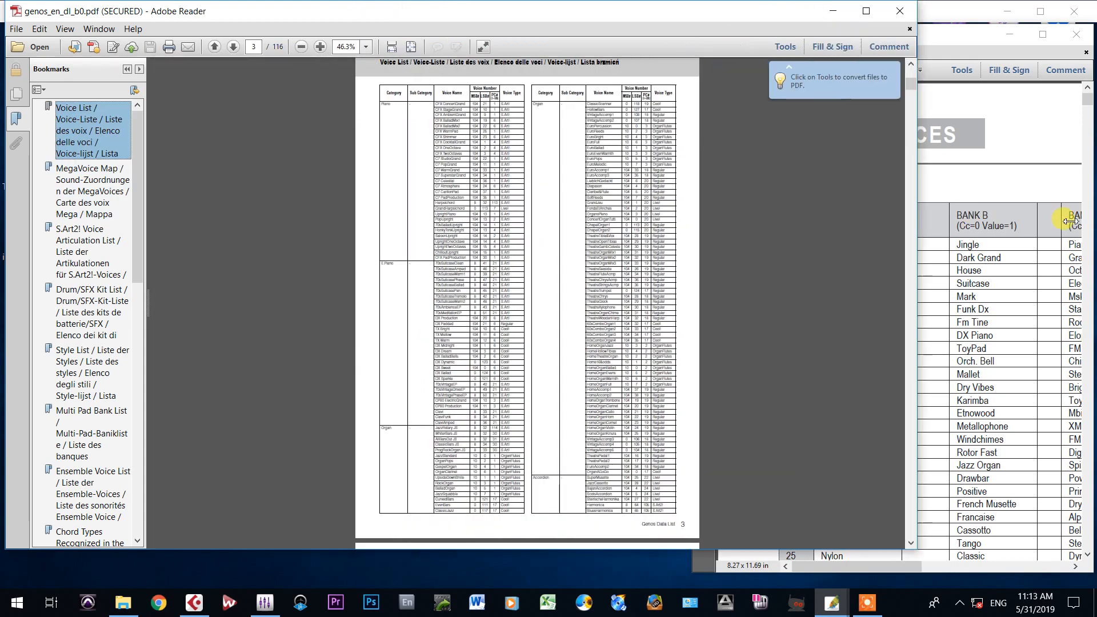
{"action": "left_click", "coordinate": [320, 47]}
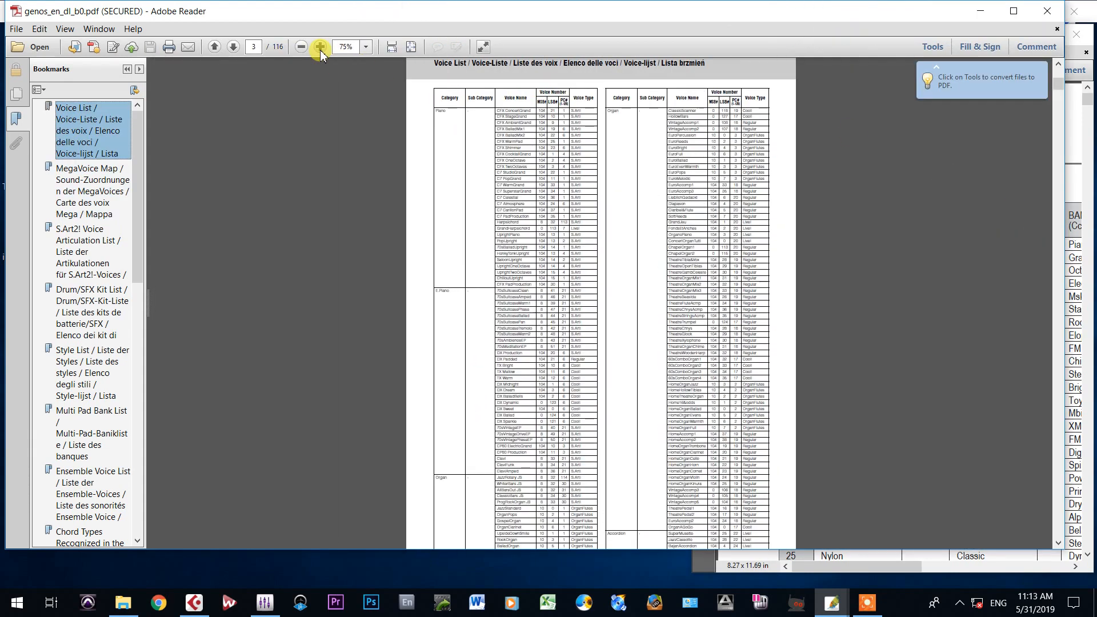
{"action": "left_click", "coordinate": [320, 46]}
{"action": "left_click", "coordinate": [320, 47]}
{"action": "left_click", "coordinate": [320, 47]}
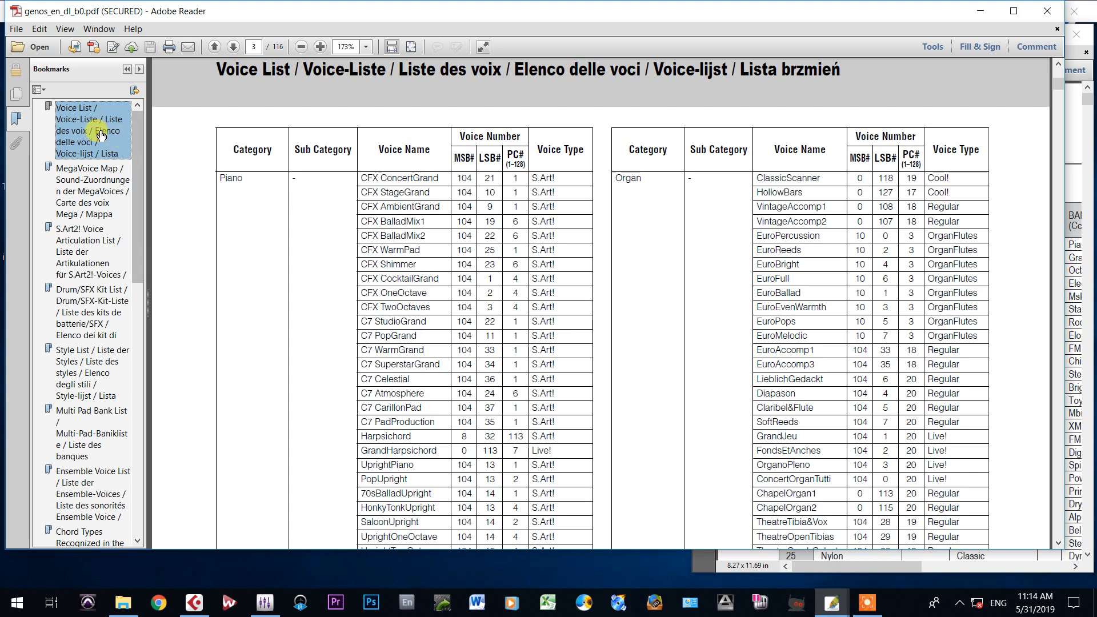
{"action": "scroll", "coordinate": [355, 342], "scroll_direction": "up", "scroll_amount": 4}
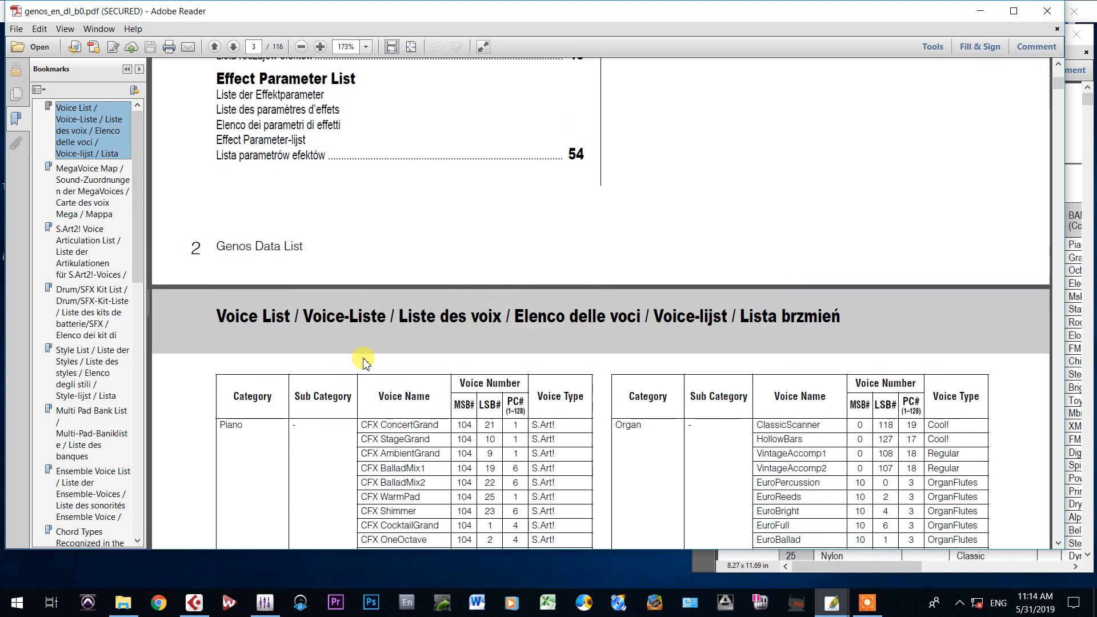
{"action": "scroll", "coordinate": [366, 371], "scroll_direction": "down", "scroll_amount": 2}
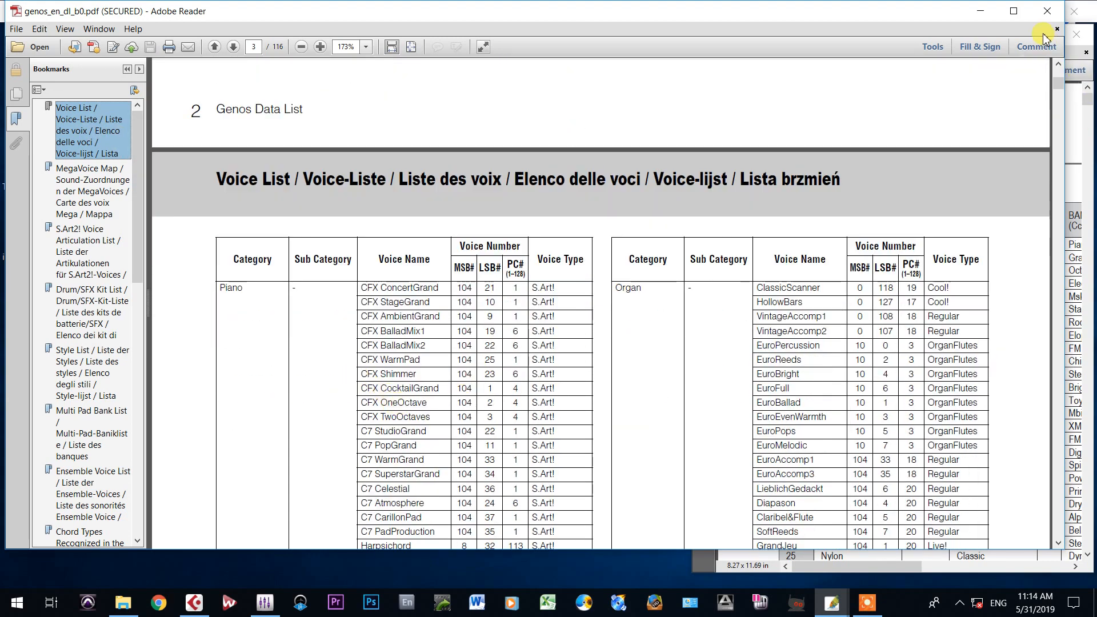
Close the Genos data list and the Genos Manuals folder window, and return to the MIDI Device Manager.
{"action": "left_click", "coordinate": [1048, 10]}
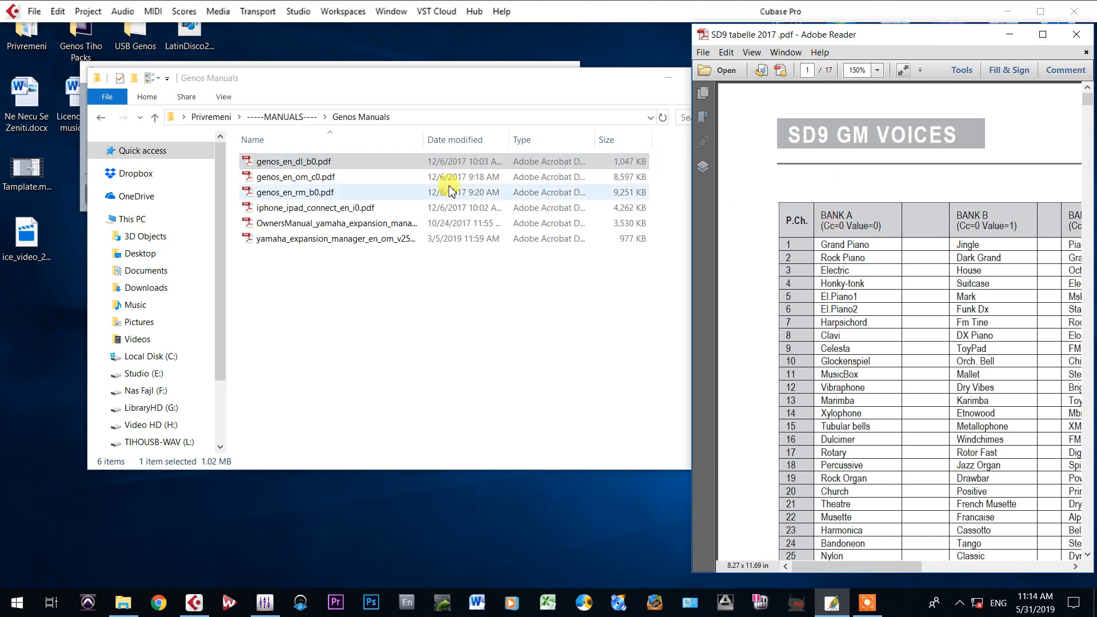
{"action": "left_click_drag", "start_coordinate": [374, 86], "coordinate": [324, 91]}
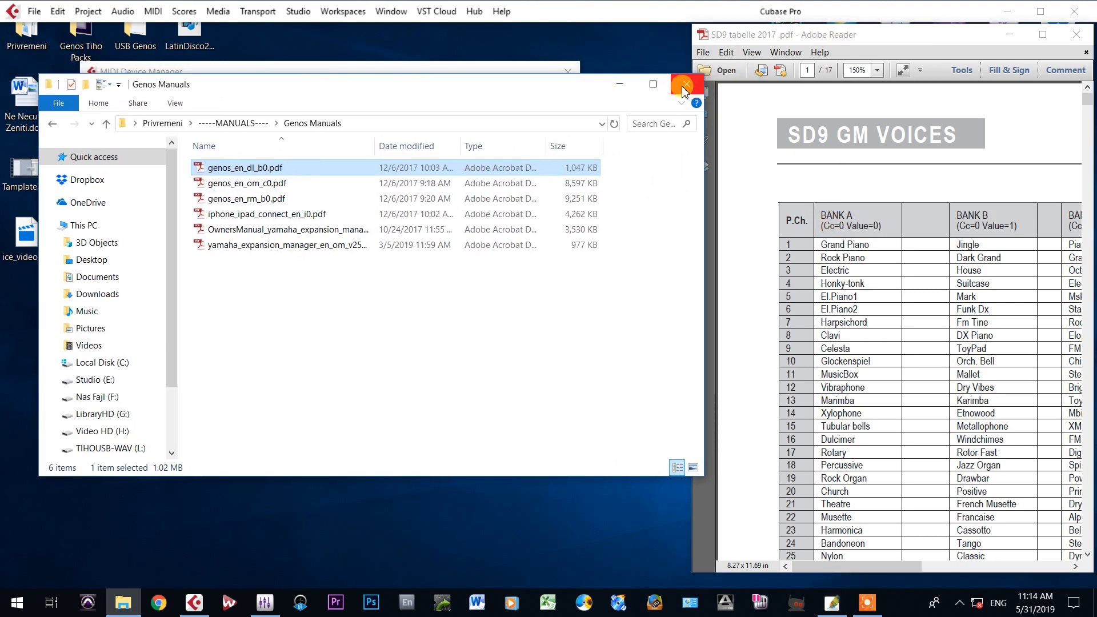
{"action": "left_click", "coordinate": [685, 83]}
{"action": "left_click", "coordinate": [235, 73]}
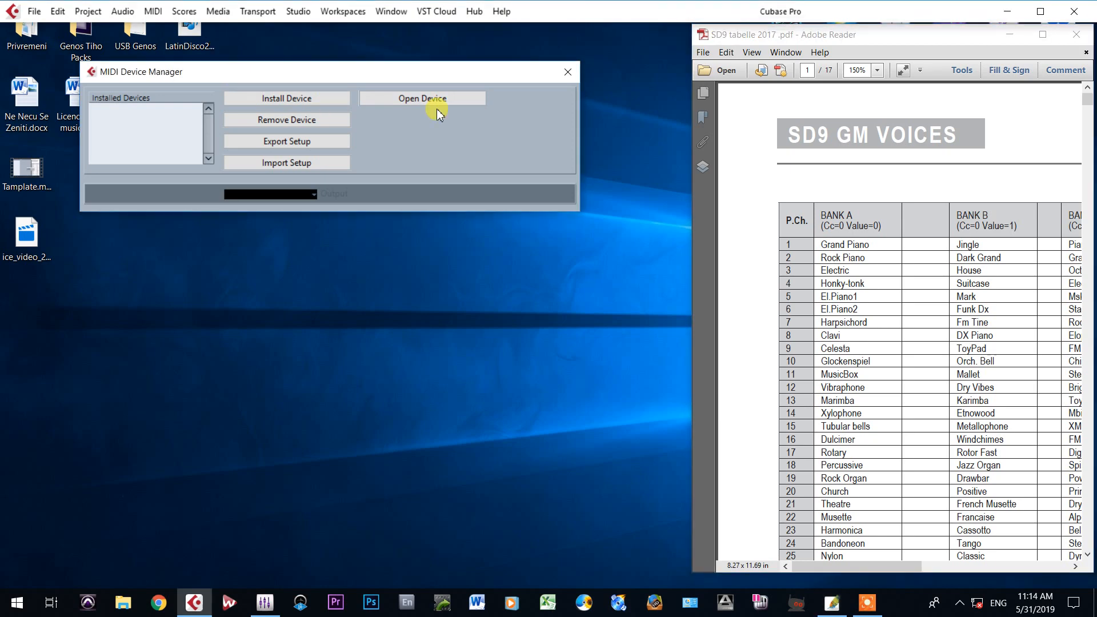
Examine the full list of predefined device scripts offered for installation, including the Yamaha, Korg and Roland models, and cancel adding a device.
{"action": "left_click", "coordinate": [268, 100]}
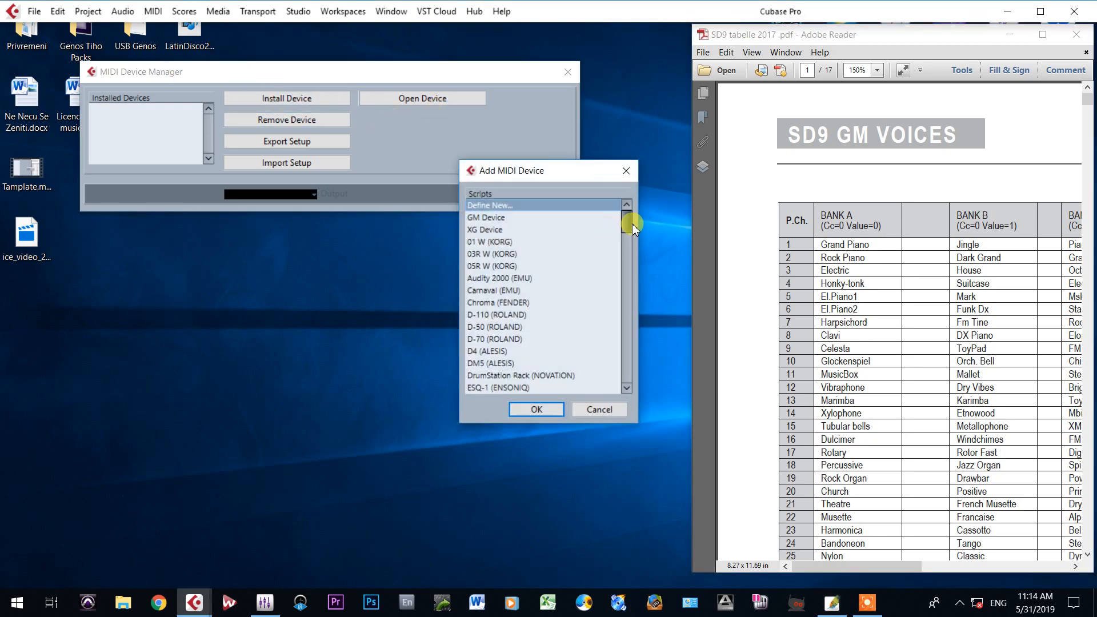
{"action": "left_click_drag", "start_coordinate": [625, 221], "coordinate": [639, 339]}
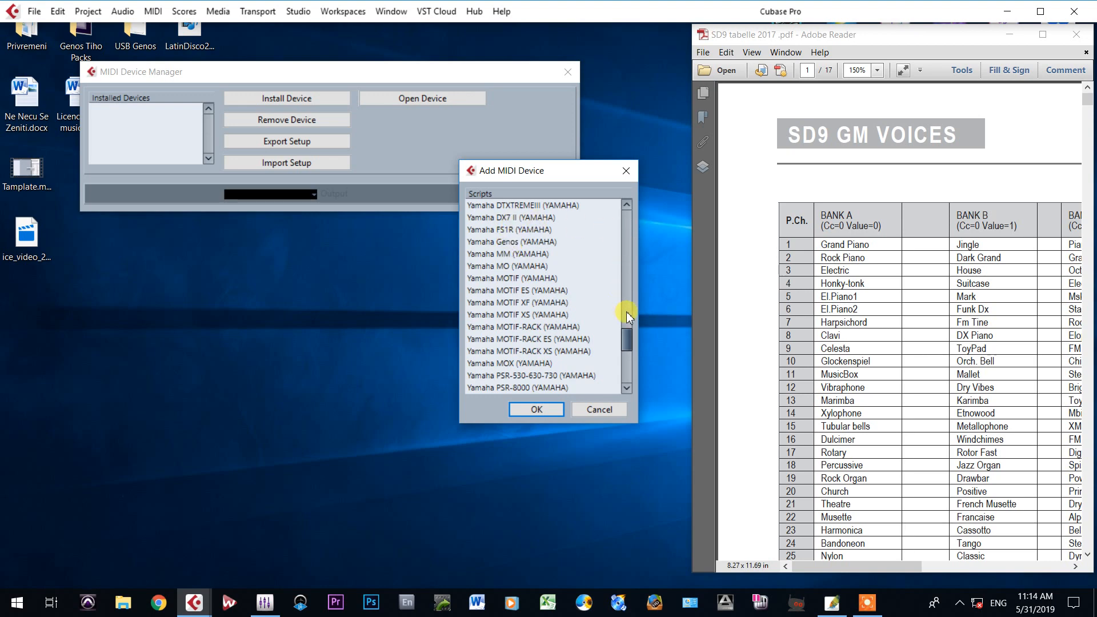
{"action": "left_click_drag", "start_coordinate": [629, 336], "coordinate": [631, 367]}
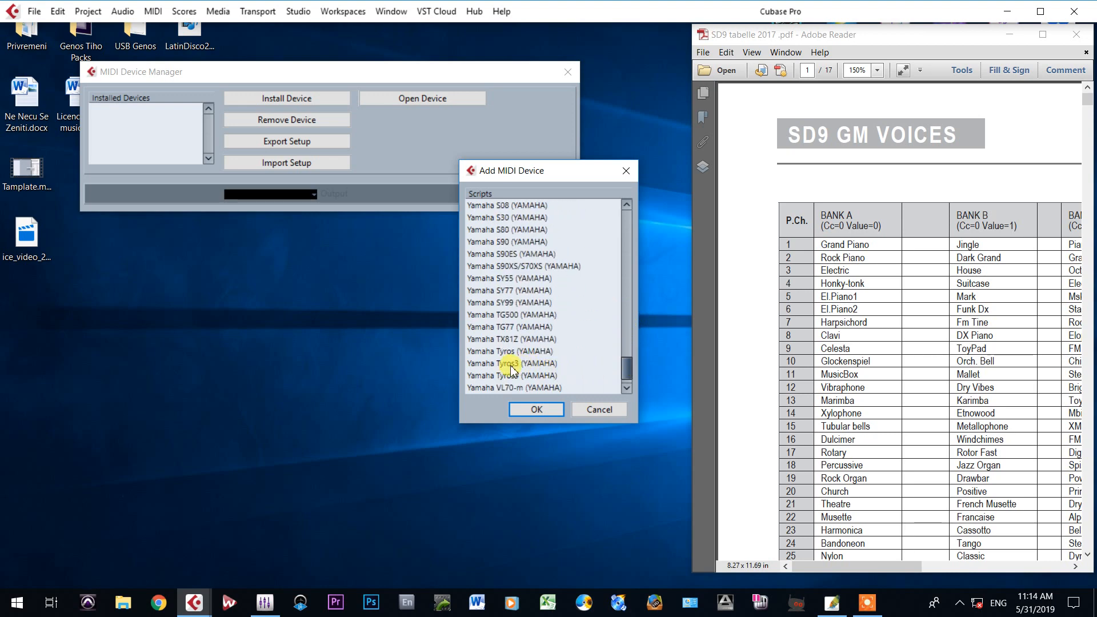
{"action": "scroll", "coordinate": [508, 367], "scroll_direction": "down", "scroll_amount": 1}
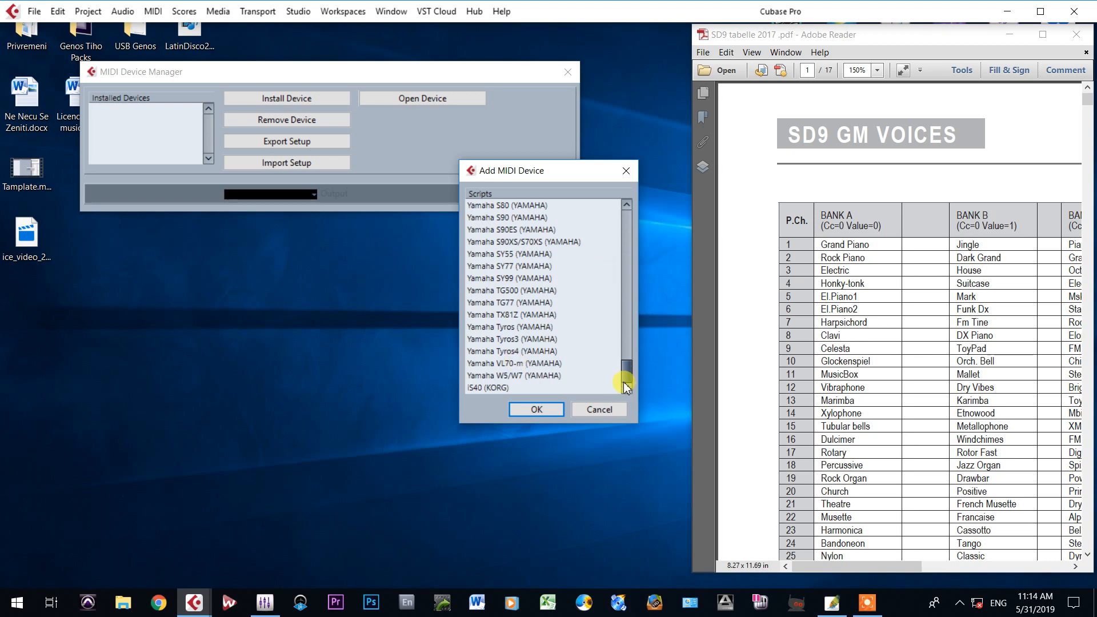
{"action": "left_click_drag", "start_coordinate": [632, 372], "coordinate": [641, 336]}
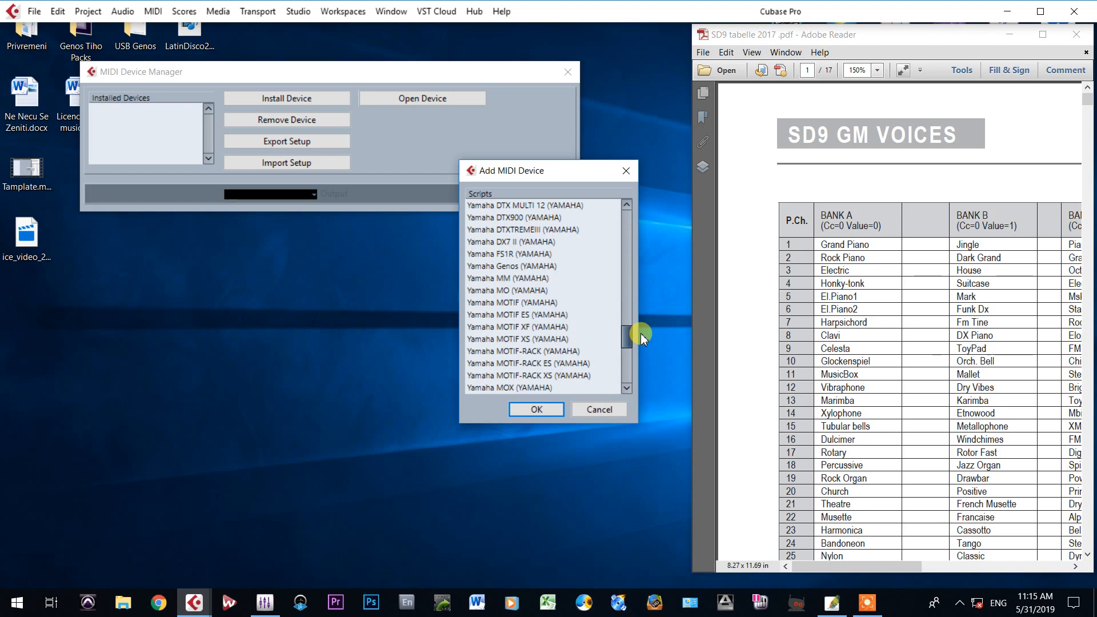
{"action": "left_click_drag", "start_coordinate": [630, 333], "coordinate": [649, 263]}
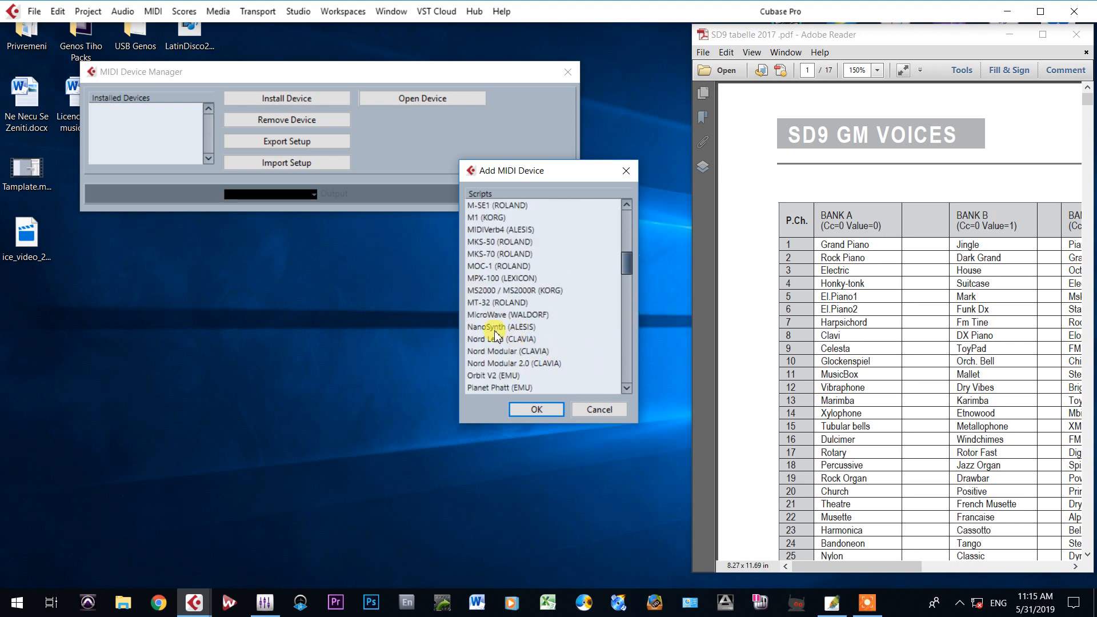
{"action": "scroll", "coordinate": [497, 336], "scroll_direction": "down", "scroll_amount": 3}
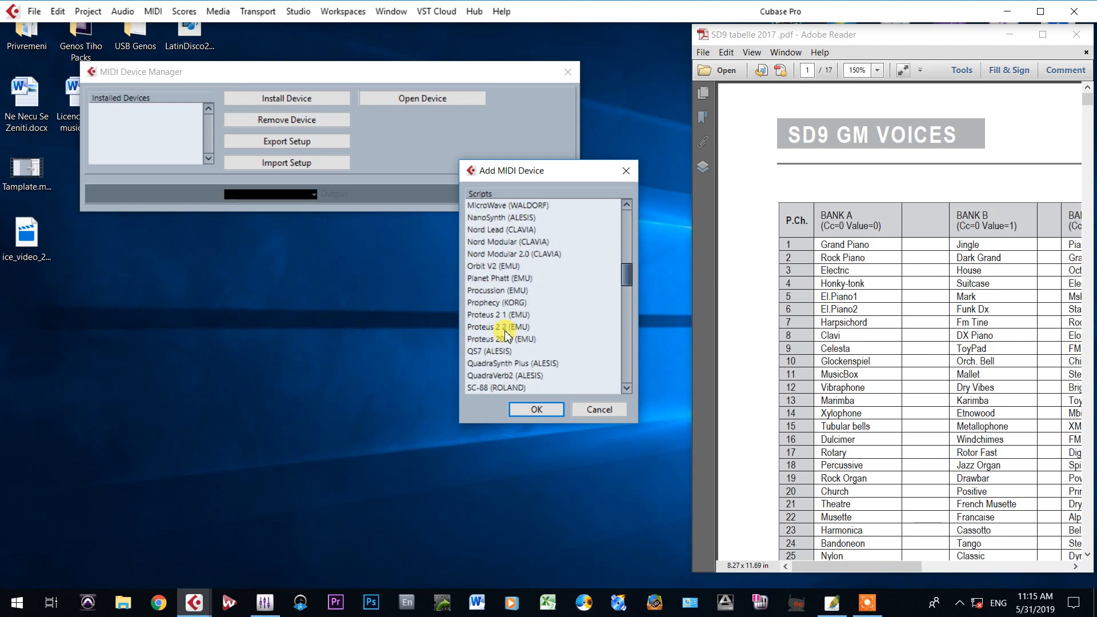
{"action": "scroll", "coordinate": [505, 336], "scroll_direction": "down", "scroll_amount": 2}
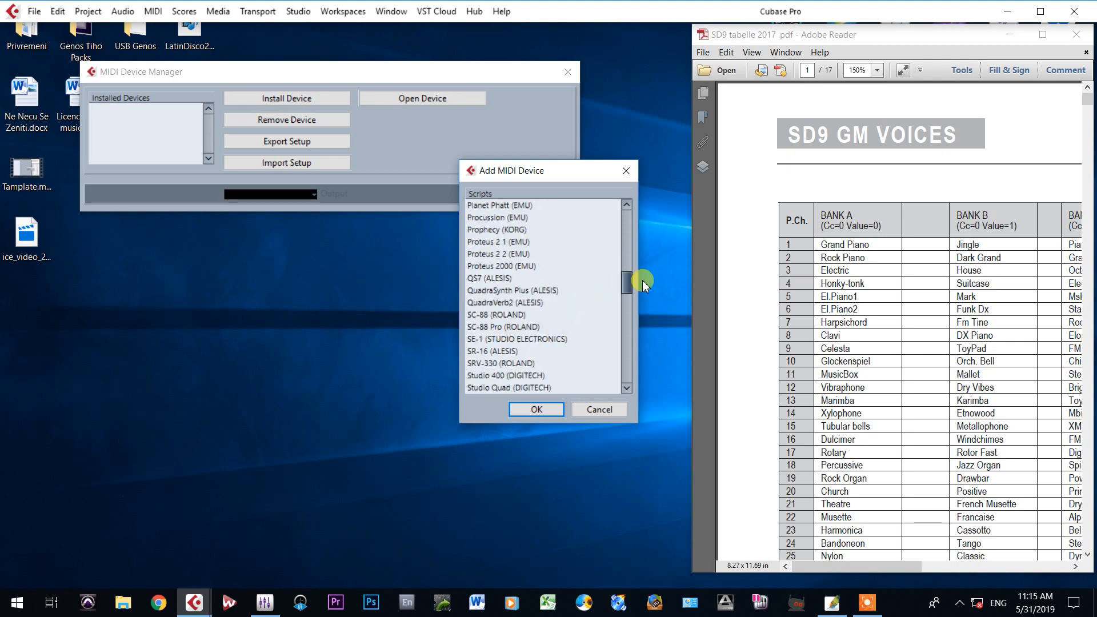
{"action": "left_click_drag", "start_coordinate": [629, 289], "coordinate": [632, 223]}
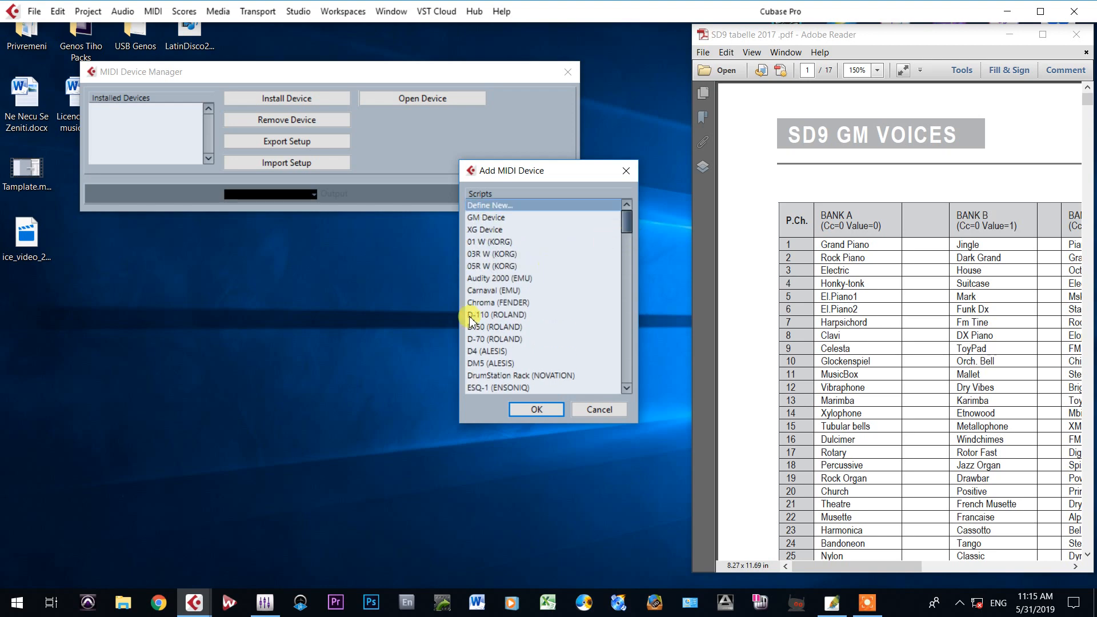
{"action": "scroll", "coordinate": [502, 329], "scroll_direction": "down", "scroll_amount": 9}
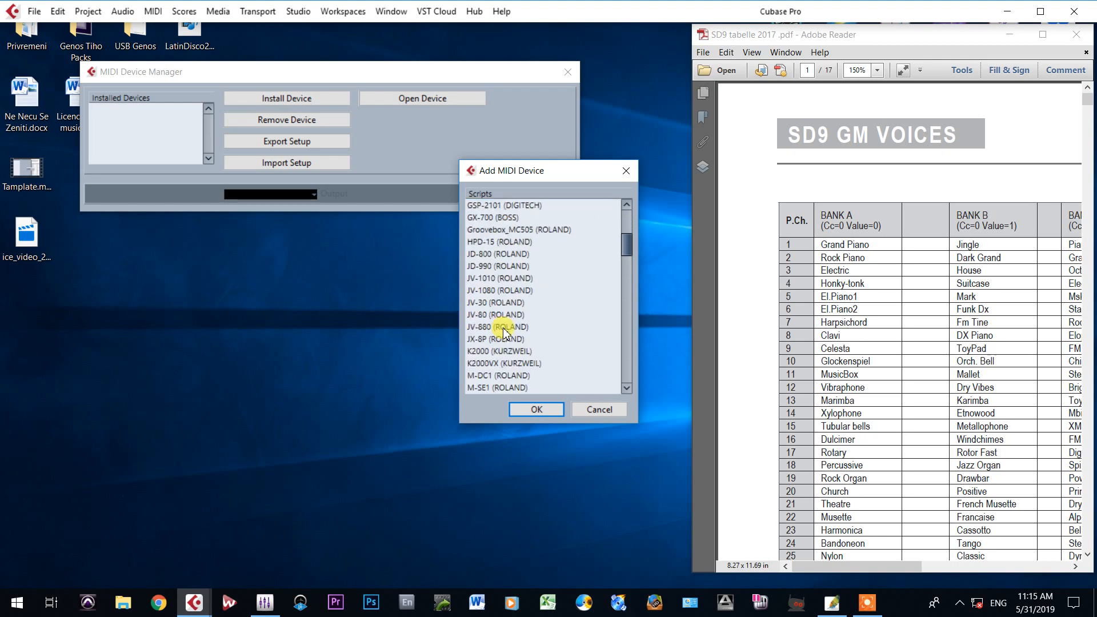
{"action": "scroll", "coordinate": [504, 333], "scroll_direction": "down", "scroll_amount": 5}
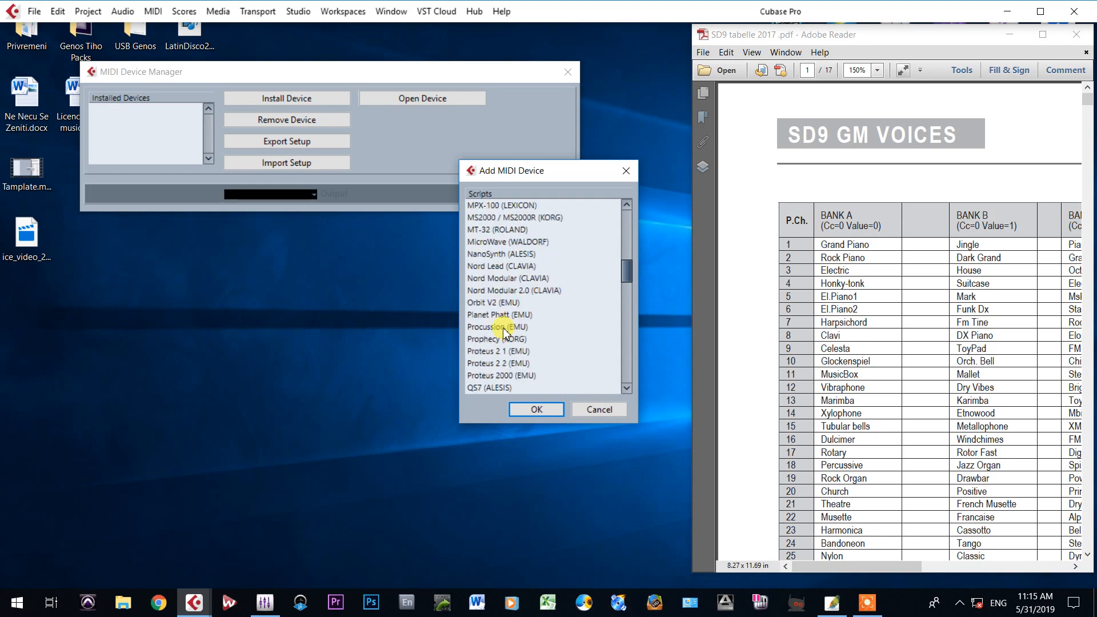
{"action": "scroll", "coordinate": [504, 333], "scroll_direction": "down", "scroll_amount": 3}
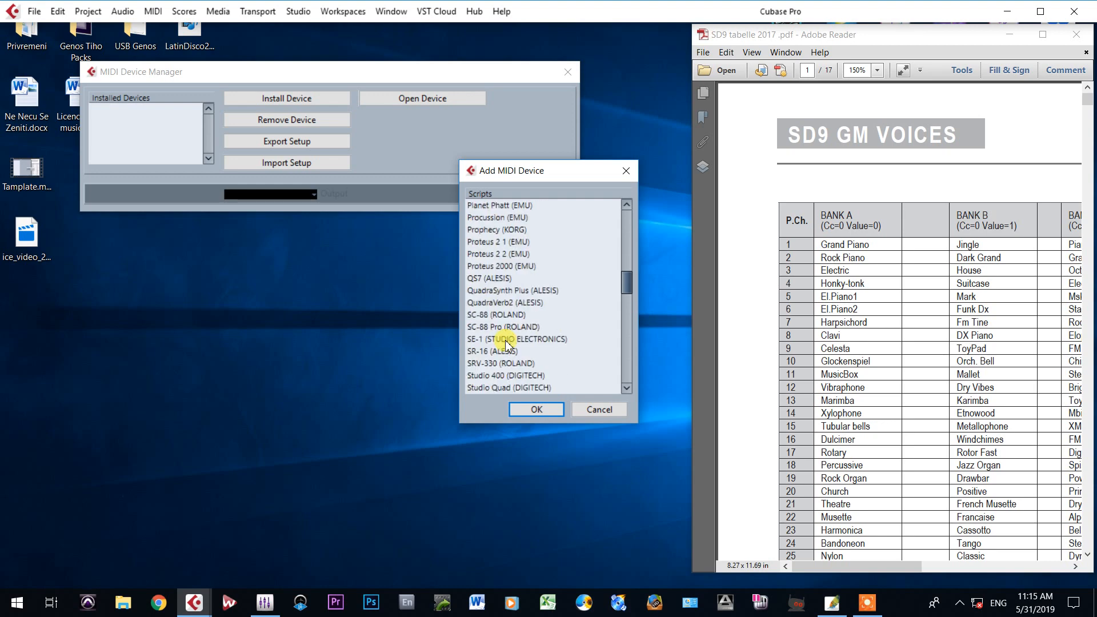
{"action": "scroll", "coordinate": [505, 343], "scroll_direction": "down", "scroll_amount": 3}
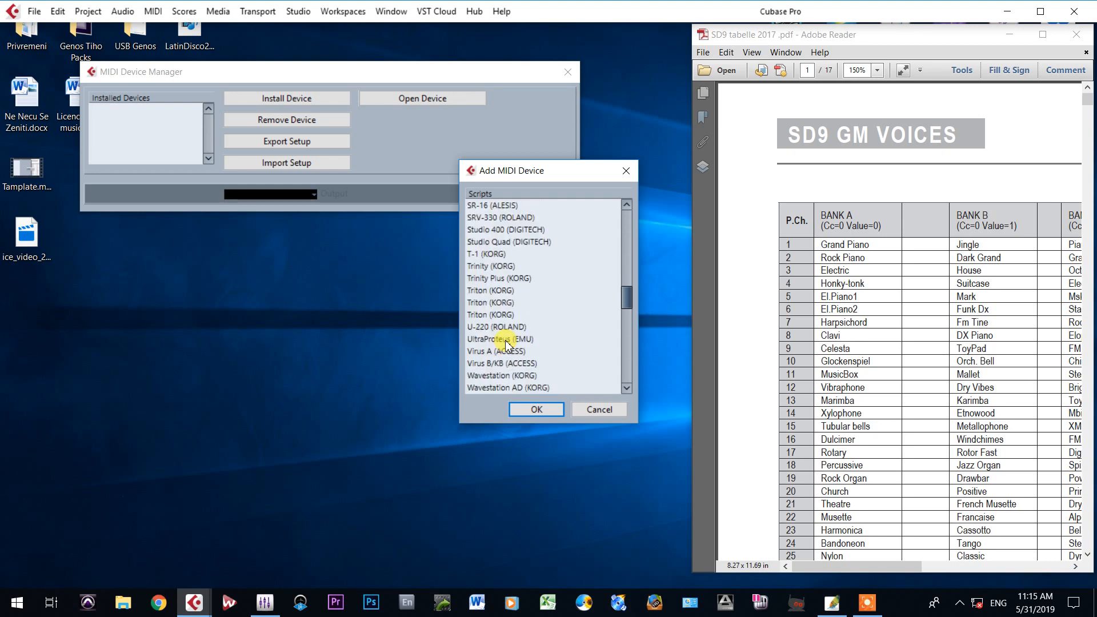
{"action": "scroll", "coordinate": [505, 343], "scroll_direction": "down", "scroll_amount": 5}
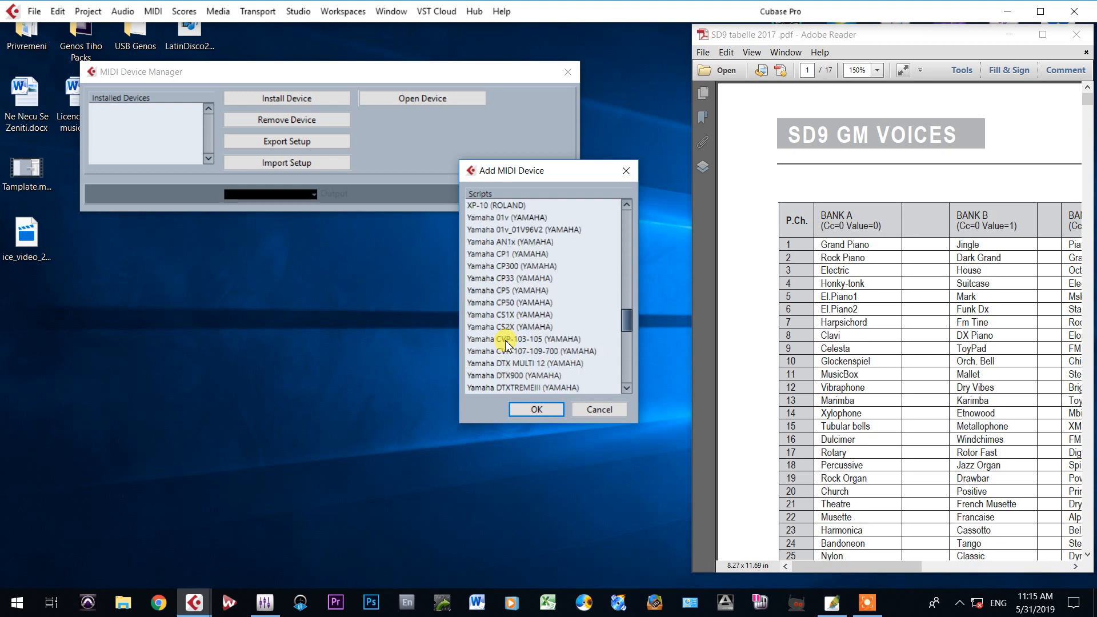
{"action": "scroll", "coordinate": [505, 343], "scroll_direction": "down", "scroll_amount": 5}
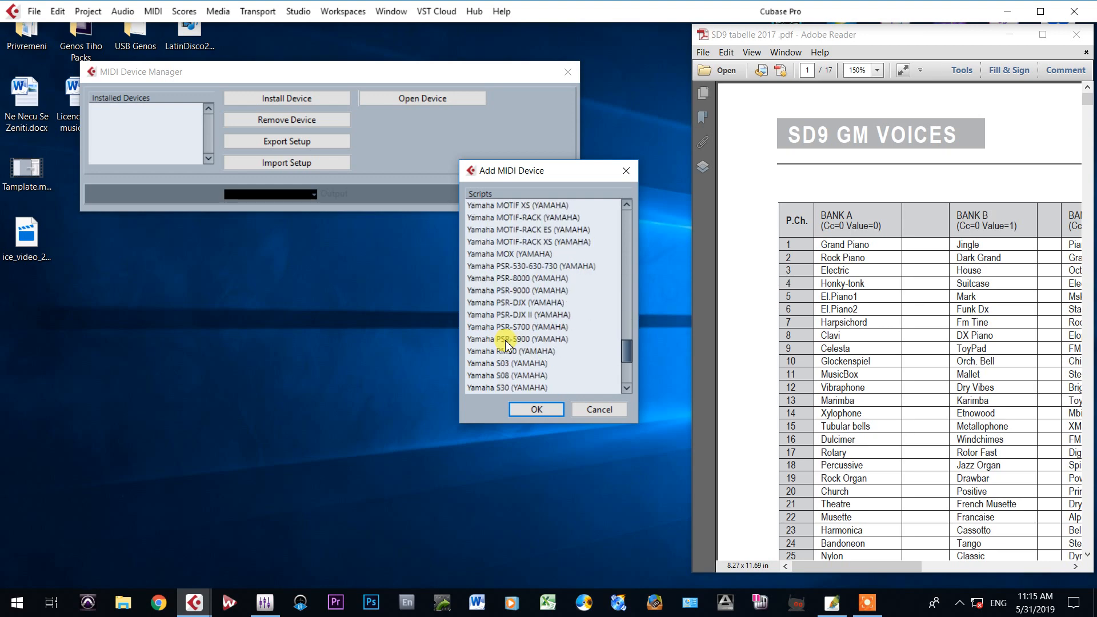
{"action": "scroll", "coordinate": [505, 344], "scroll_direction": "down", "scroll_amount": 2}
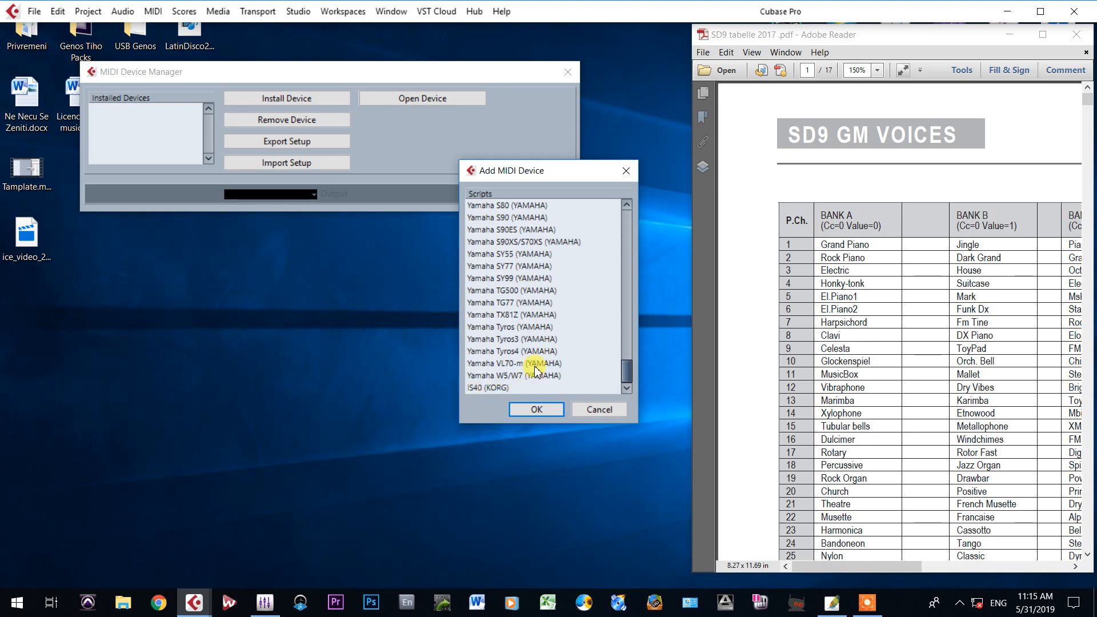
{"action": "scroll", "coordinate": [536, 368], "scroll_direction": "up", "scroll_amount": 3}
{"action": "scroll", "coordinate": [536, 368], "scroll_direction": "up", "scroll_amount": 10}
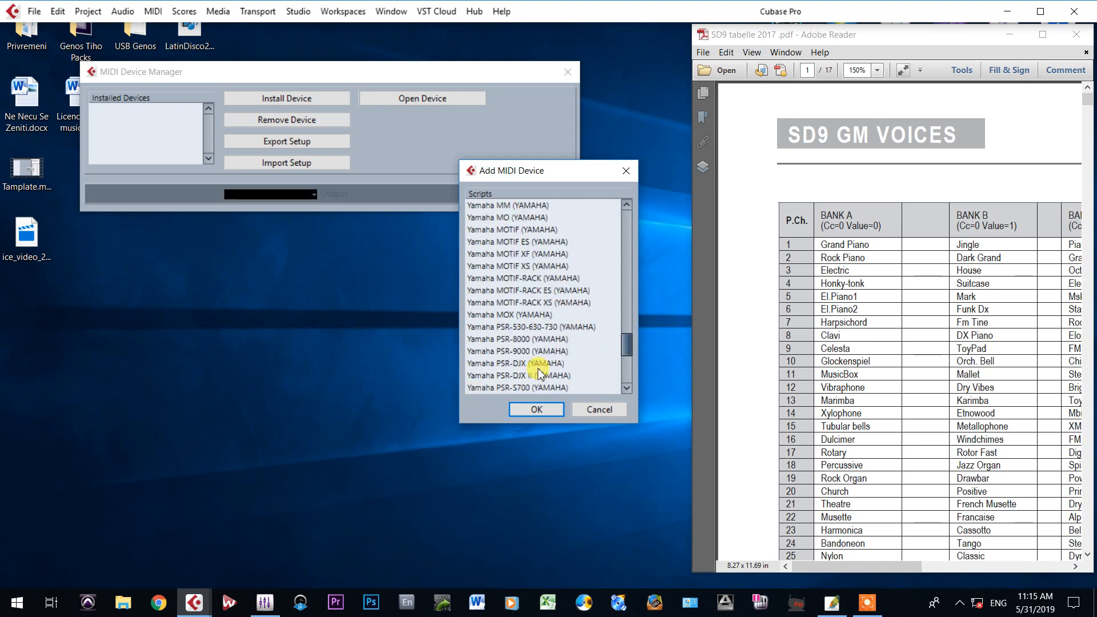
{"action": "scroll", "coordinate": [538, 371], "scroll_direction": "up", "scroll_amount": 15}
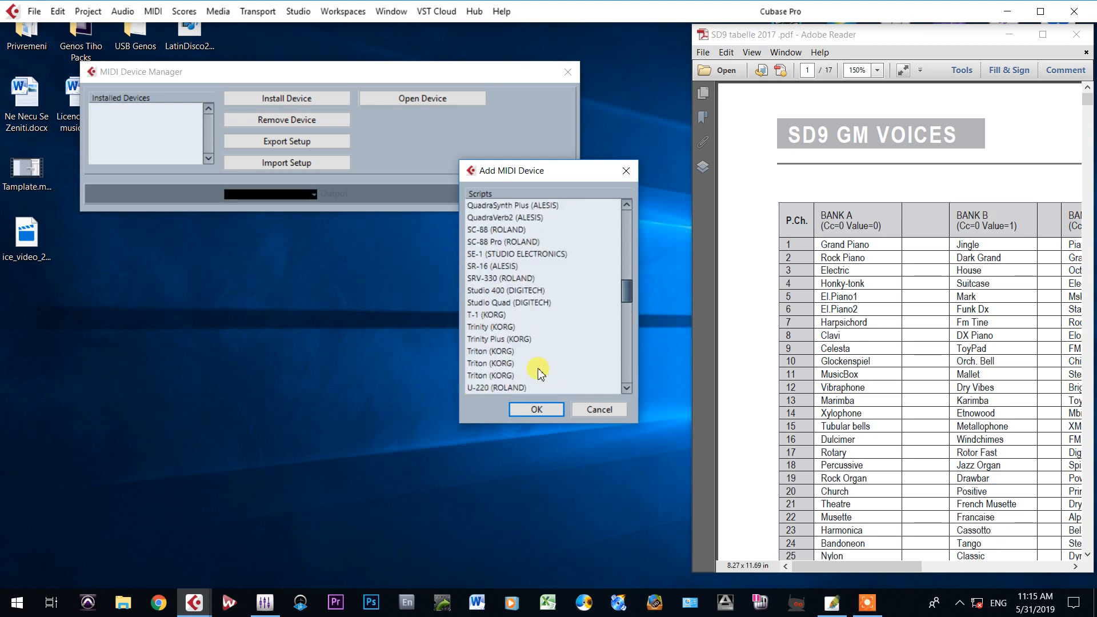
{"action": "scroll", "coordinate": [539, 371], "scroll_direction": "up", "scroll_amount": 4}
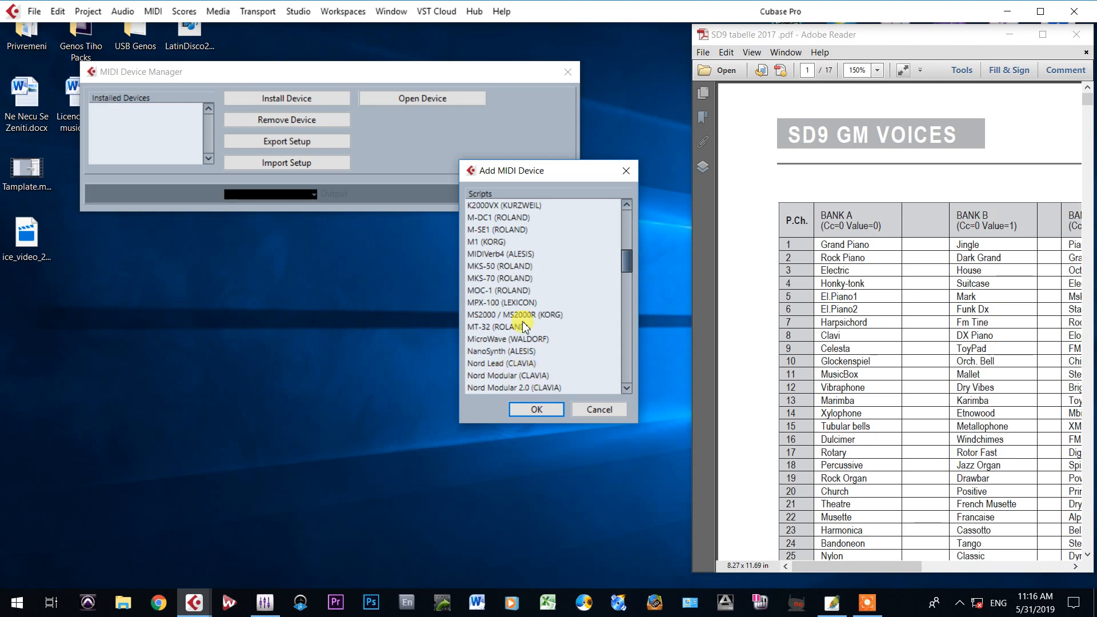
{"action": "left_click", "coordinate": [599, 409]}
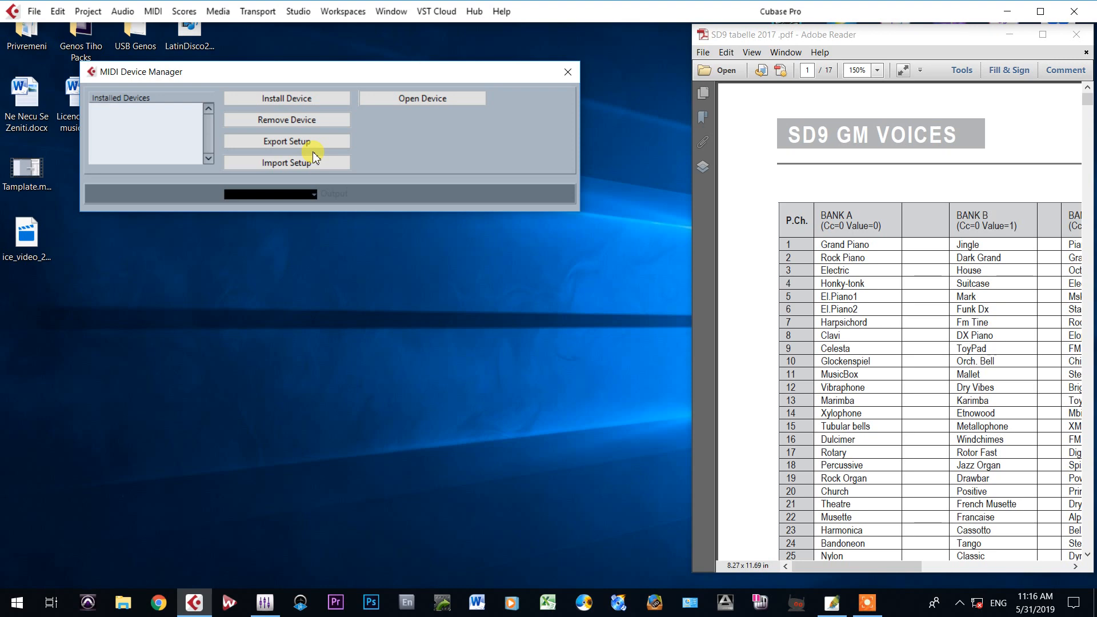
Import the KorgPA4 device from the setup file Korg PA4X - Cubase.xml.
{"action": "left_click", "coordinate": [286, 163]}
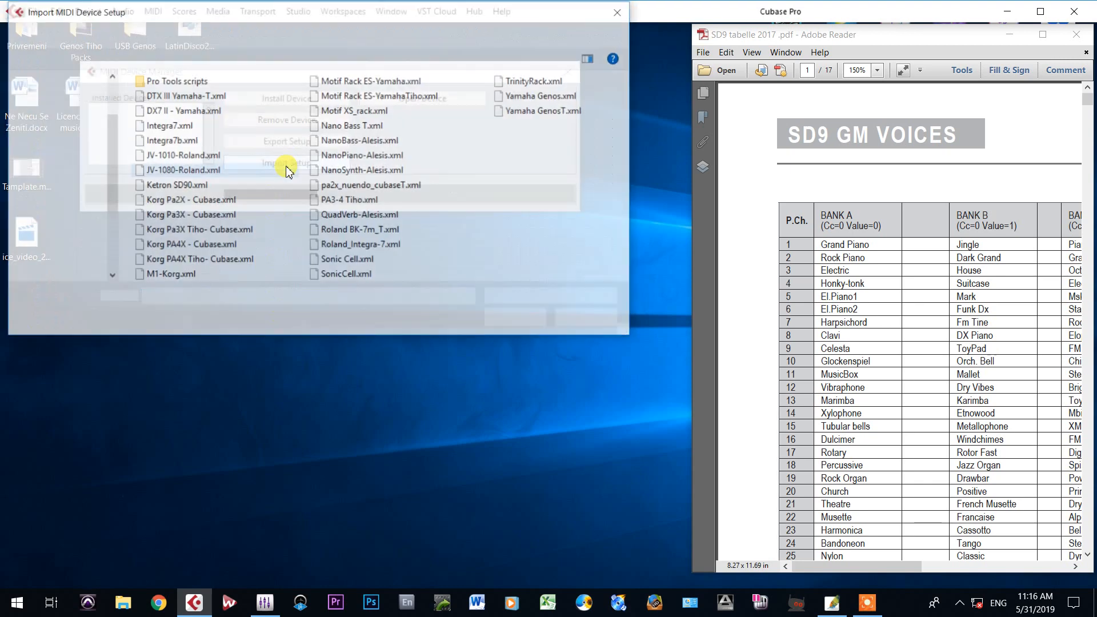
{"action": "double_click", "coordinate": [165, 246]}
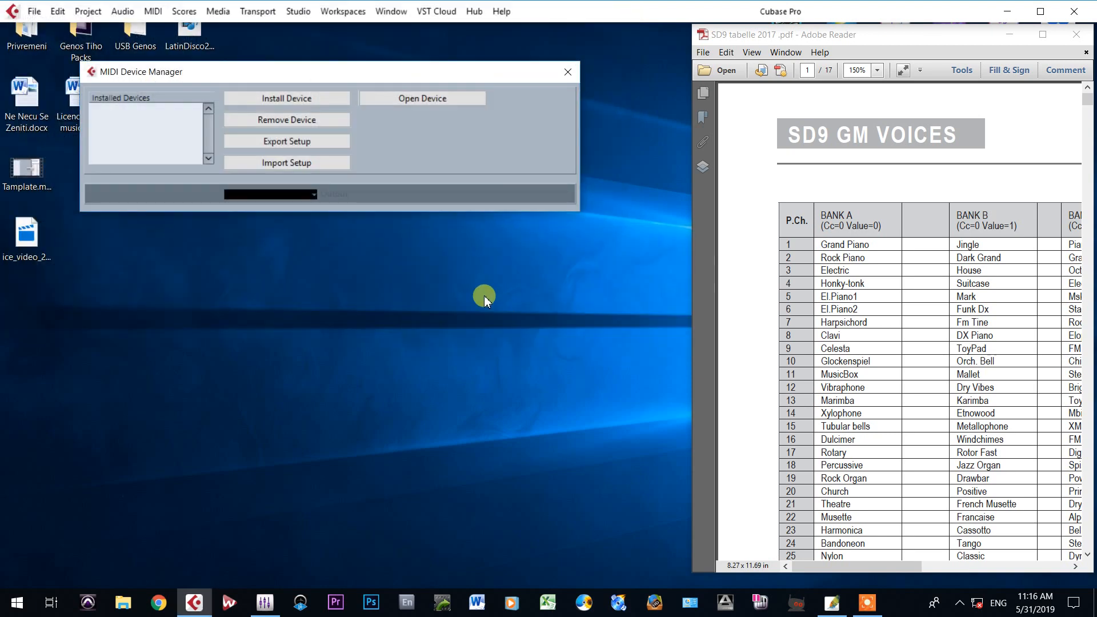
{"action": "left_click", "coordinate": [485, 217]}
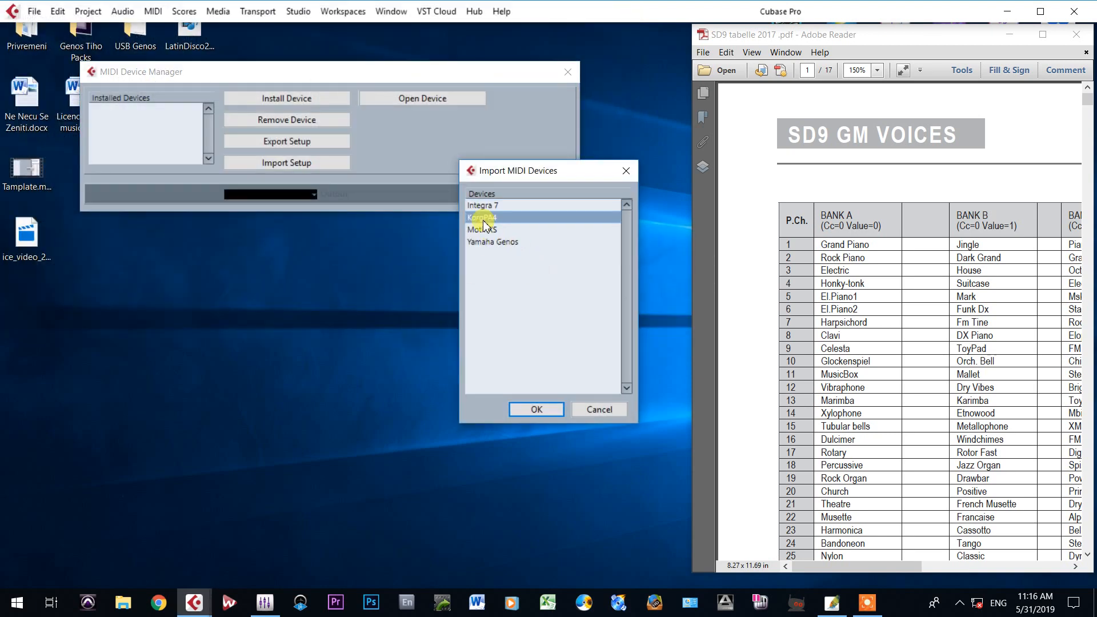
{"action": "left_click", "coordinate": [535, 410]}
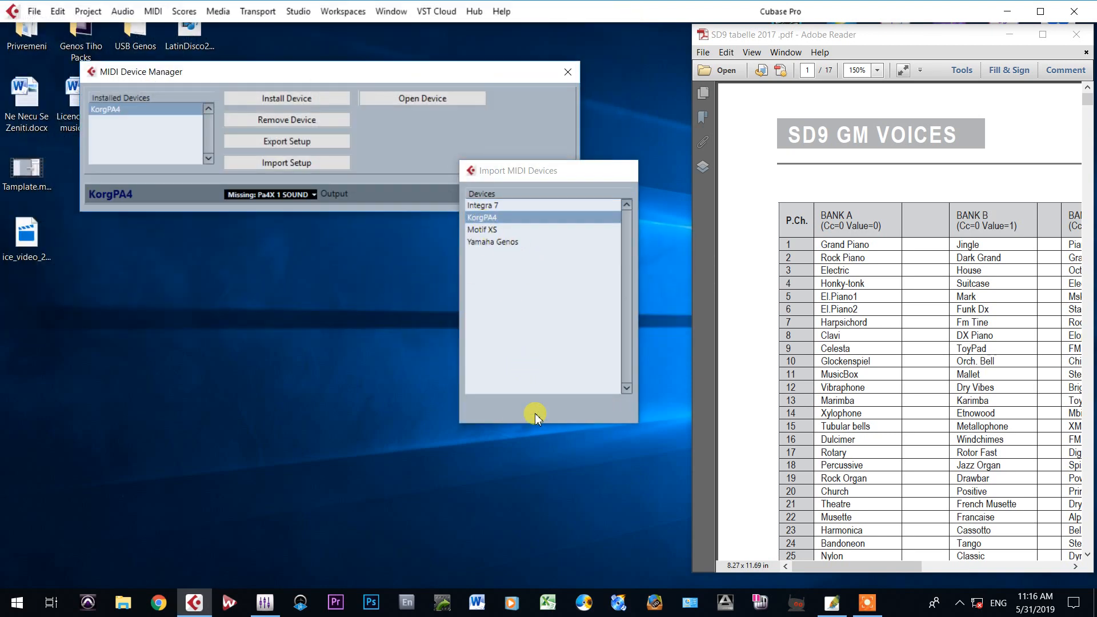
Examine the KorgPA4 patch banks, expanding the Factory and Legacy folders, and inspect the MIDI messages of the Concert Grand piano patch.
{"action": "left_click", "coordinate": [400, 99]}
{"action": "left_click", "coordinate": [228, 53]}
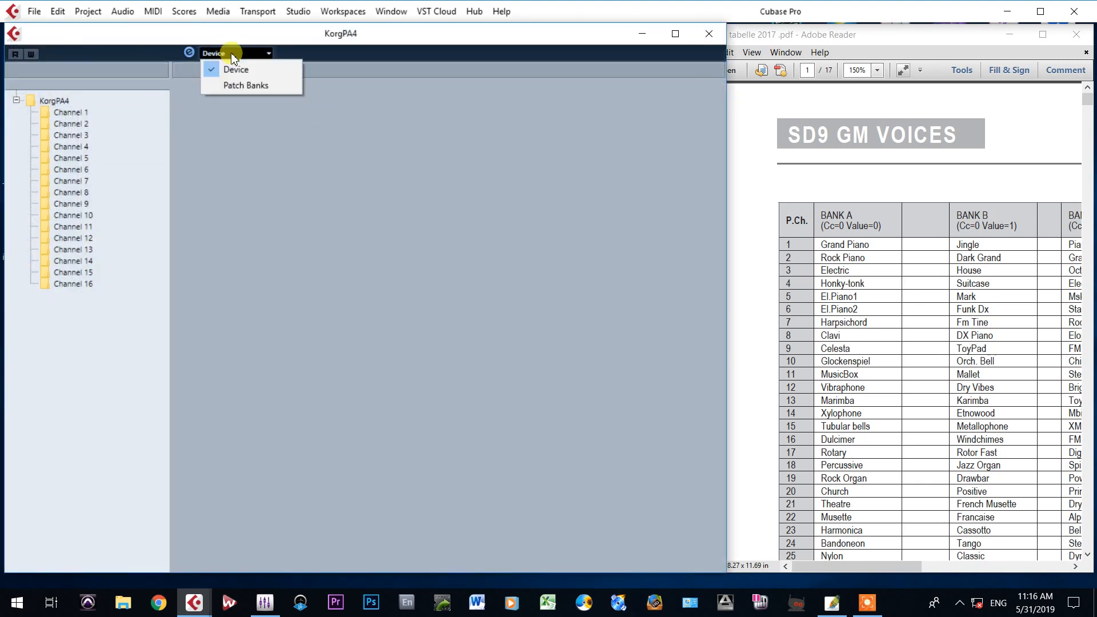
{"action": "left_click", "coordinate": [233, 85]}
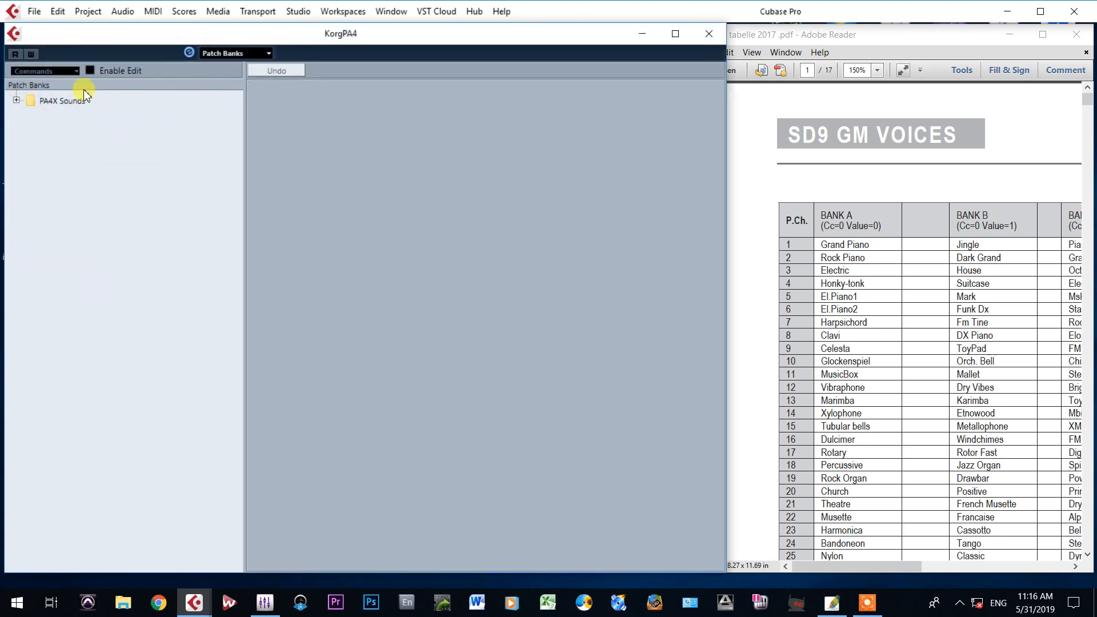
{"action": "left_click", "coordinate": [16, 101]}
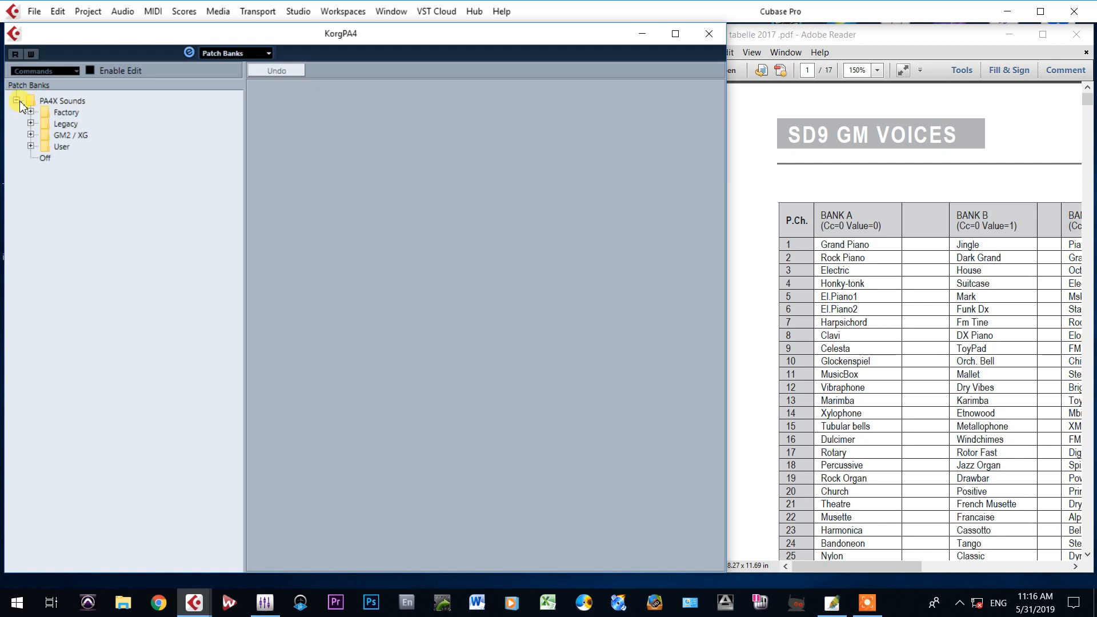
{"action": "left_click", "coordinate": [31, 112]}
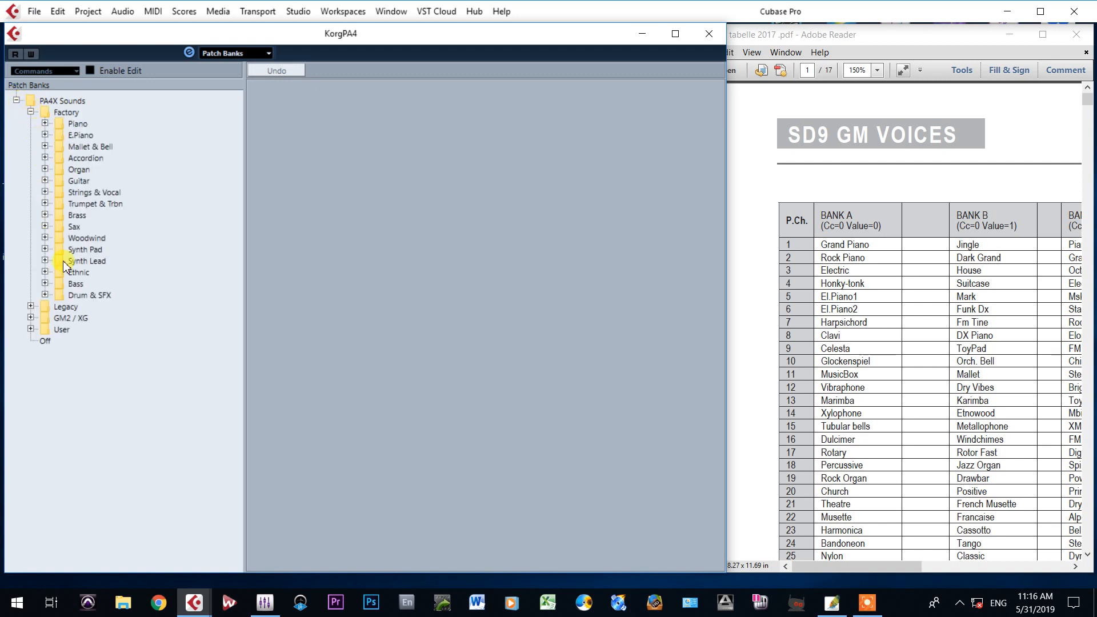
{"action": "left_click", "coordinate": [31, 306]}
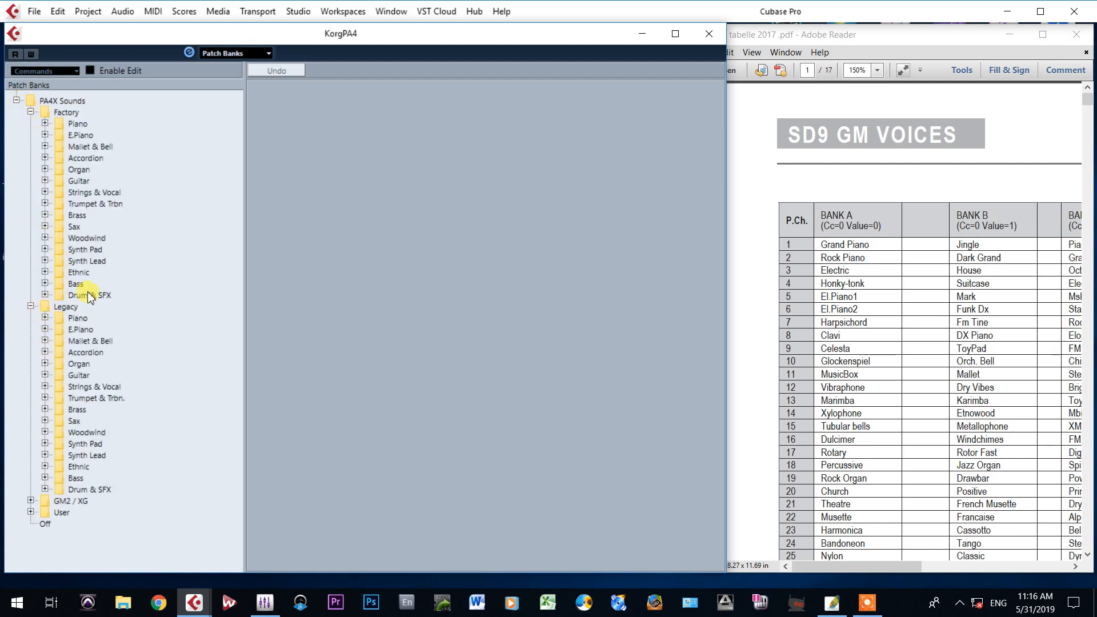
{"action": "left_click", "coordinate": [44, 124]}
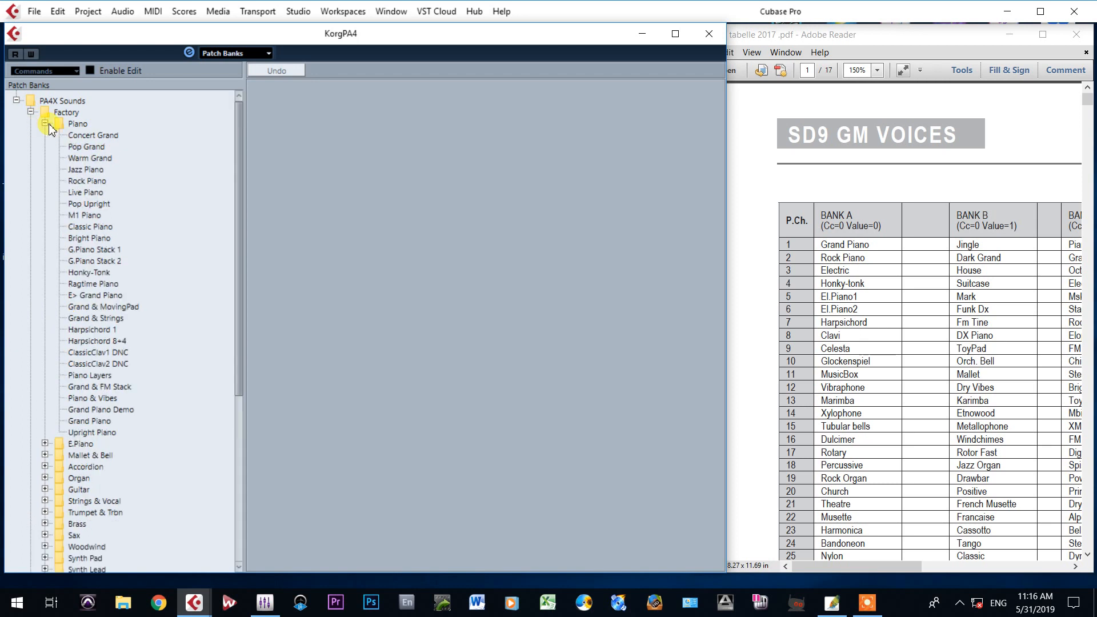
{"action": "left_click", "coordinate": [87, 135]}
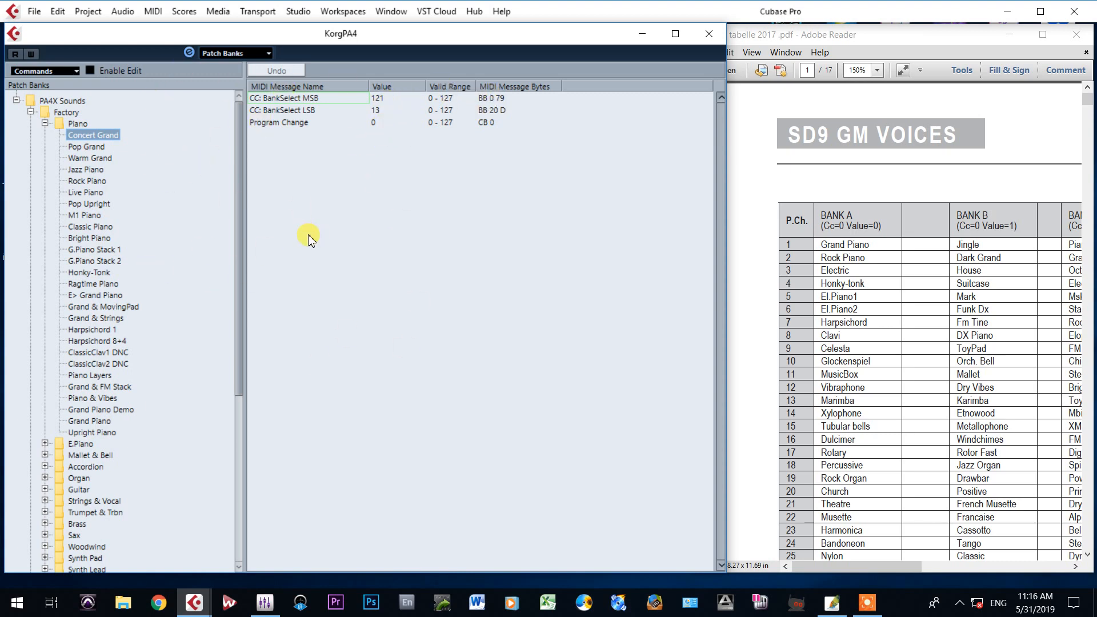
Close the KorgPA4 device window and remove KorgPA4 from the installed devices.
{"action": "left_click", "coordinate": [703, 36]}
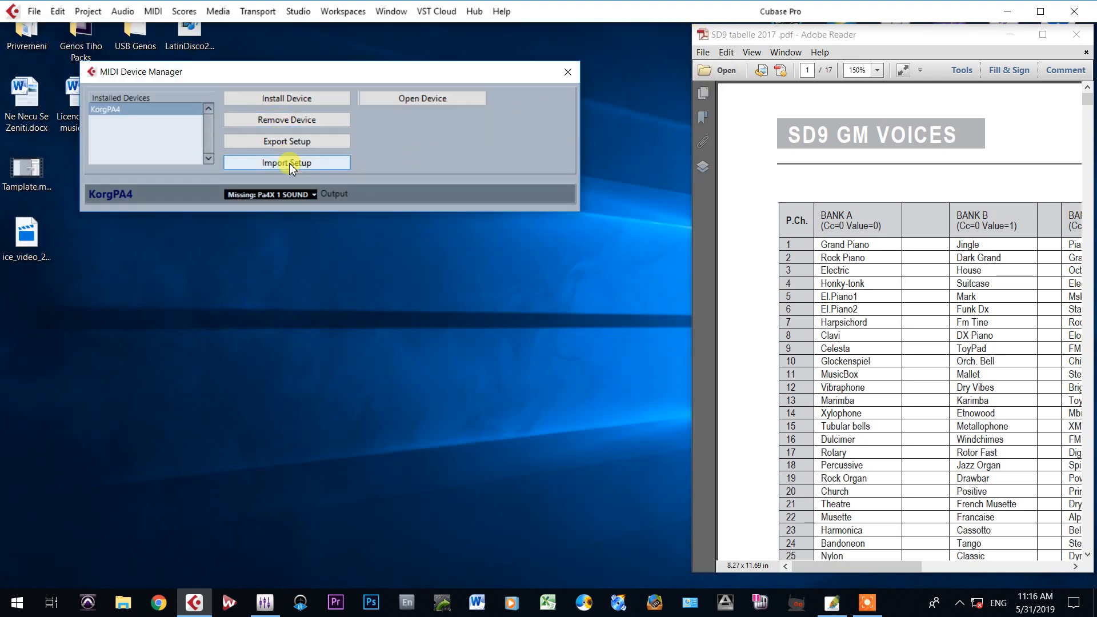
{"action": "left_click", "coordinate": [285, 121]}
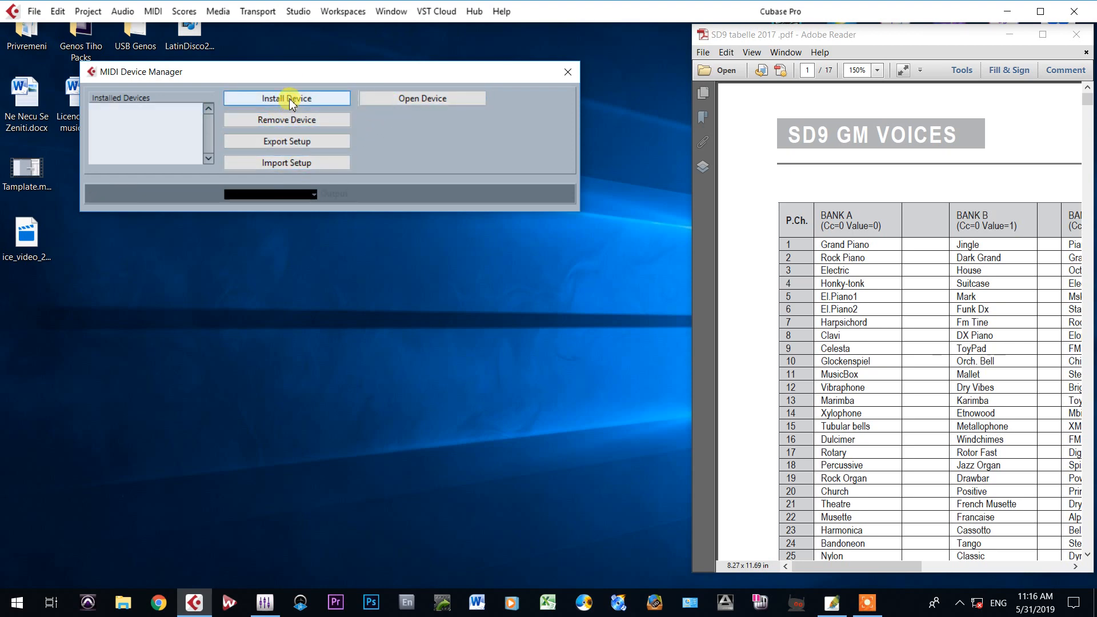
Define a new MIDI device named Ketron SD90 with all 16 channels set as identical channels.
{"action": "left_click", "coordinate": [288, 103]}
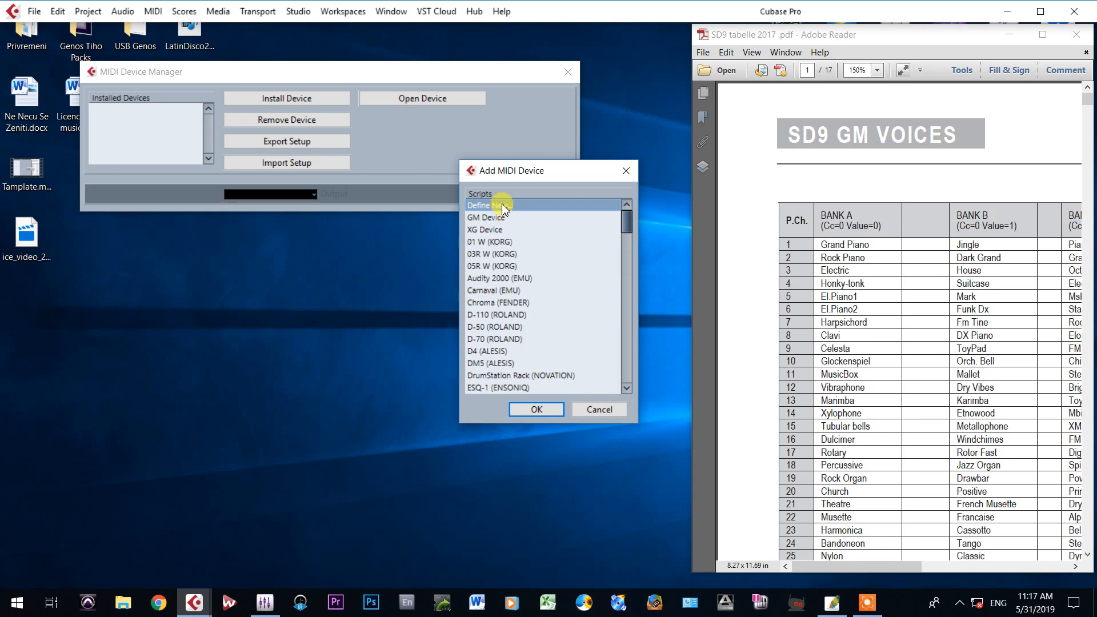
{"action": "left_click", "coordinate": [550, 412]}
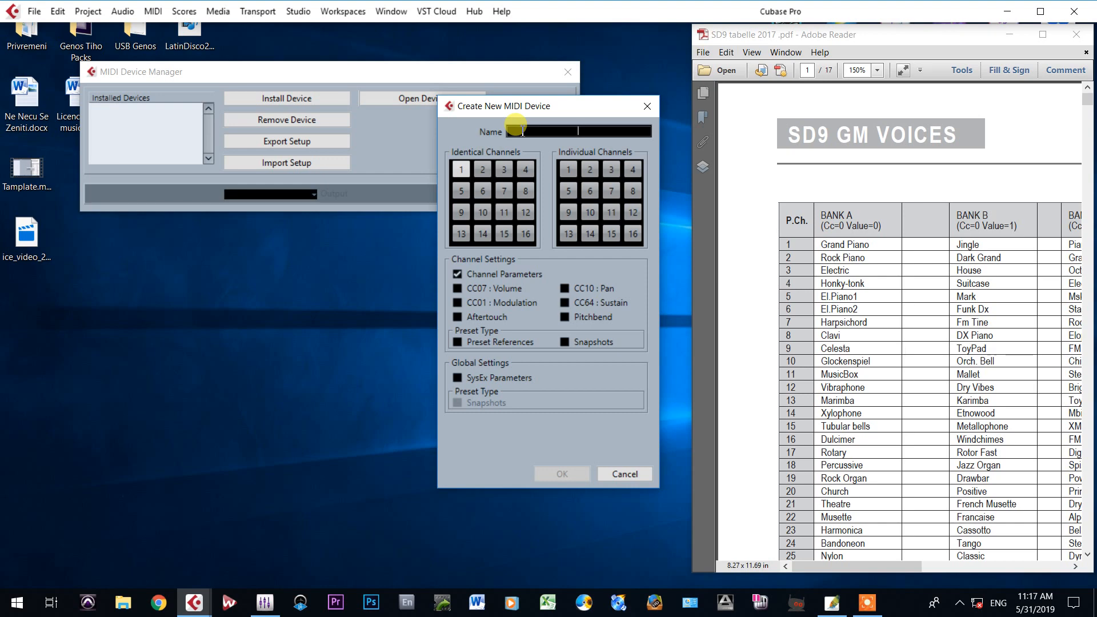
{"action": "type", "text": "Ketron SD90"}
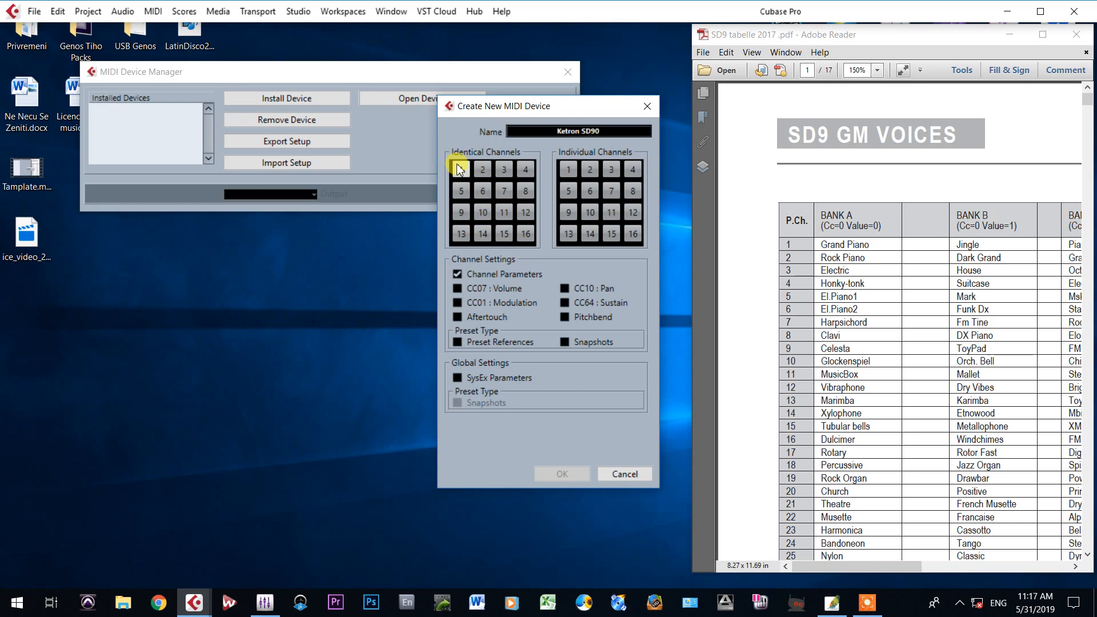
{"action": "mouse_move", "coordinate": [463, 171]}
{"action": "left_mouse_down"}
{"action": "mouse_move", "coordinate": [517, 171]}
{"action": "mouse_move", "coordinate": [464, 197]}
{"action": "mouse_move", "coordinate": [537, 191]}
{"action": "mouse_move", "coordinate": [440, 213]}
{"action": "mouse_move", "coordinate": [519, 215]}
{"action": "mouse_move", "coordinate": [460, 234]}
{"action": "mouse_move", "coordinate": [522, 237]}
{"action": "left_mouse_up"}
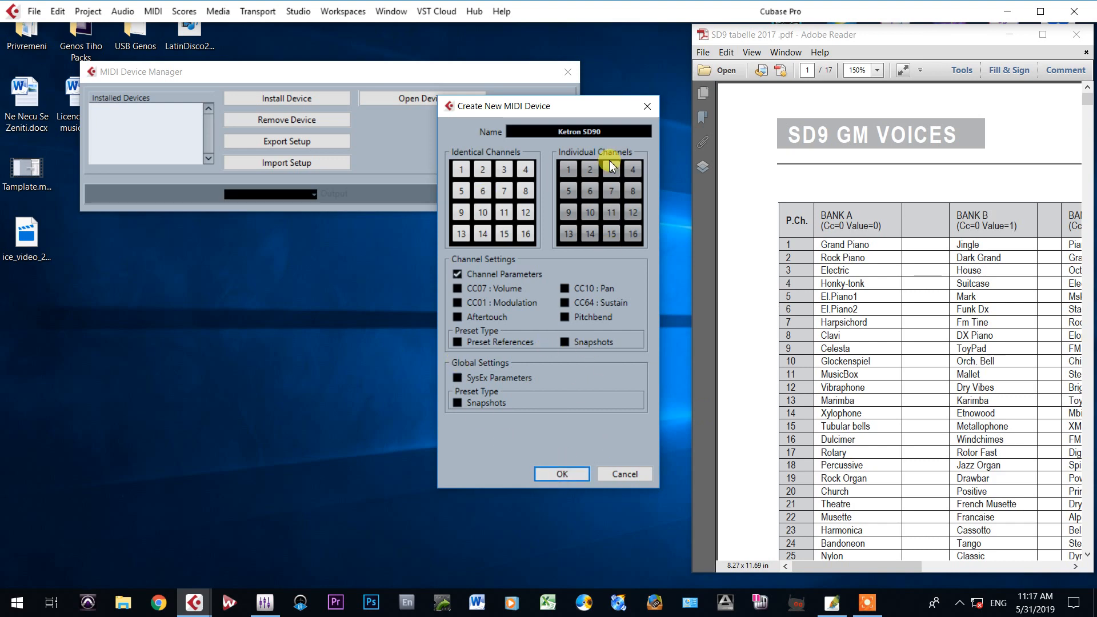
{"action": "left_click", "coordinate": [563, 474]}
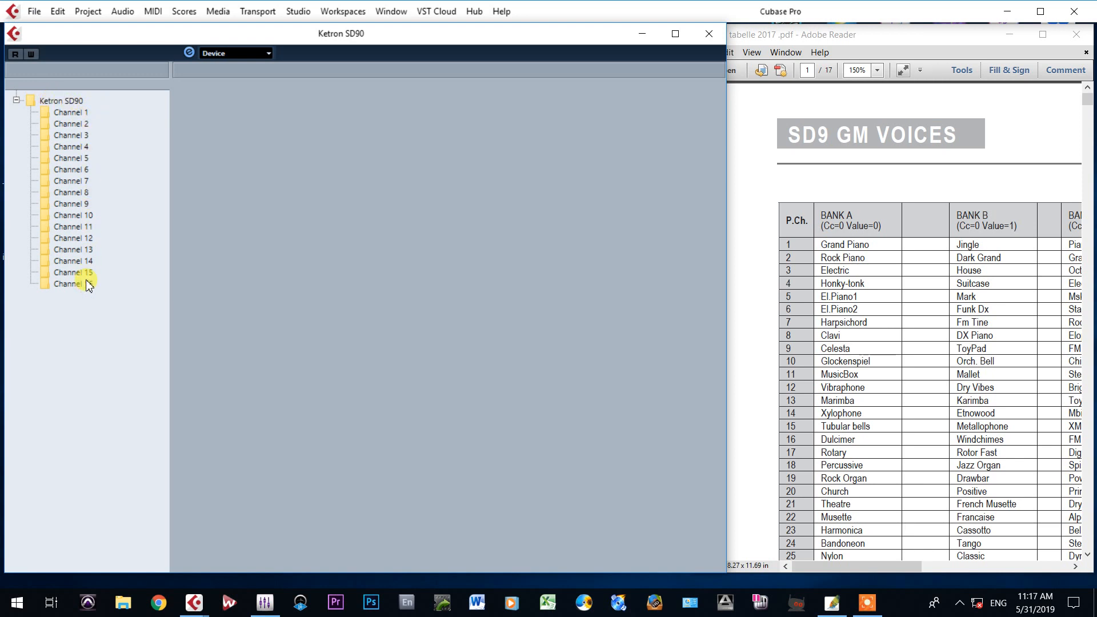
Show the patch banks of the Ketron SD90 device and enable editing of them.
{"action": "left_click", "coordinate": [49, 101]}
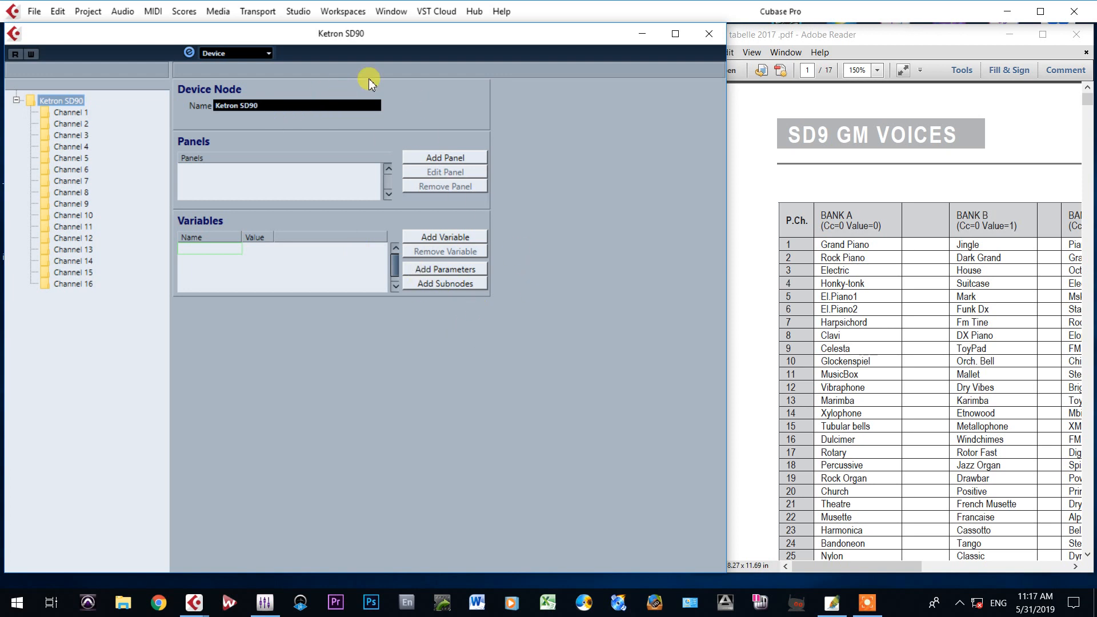
{"action": "left_click", "coordinate": [269, 54]}
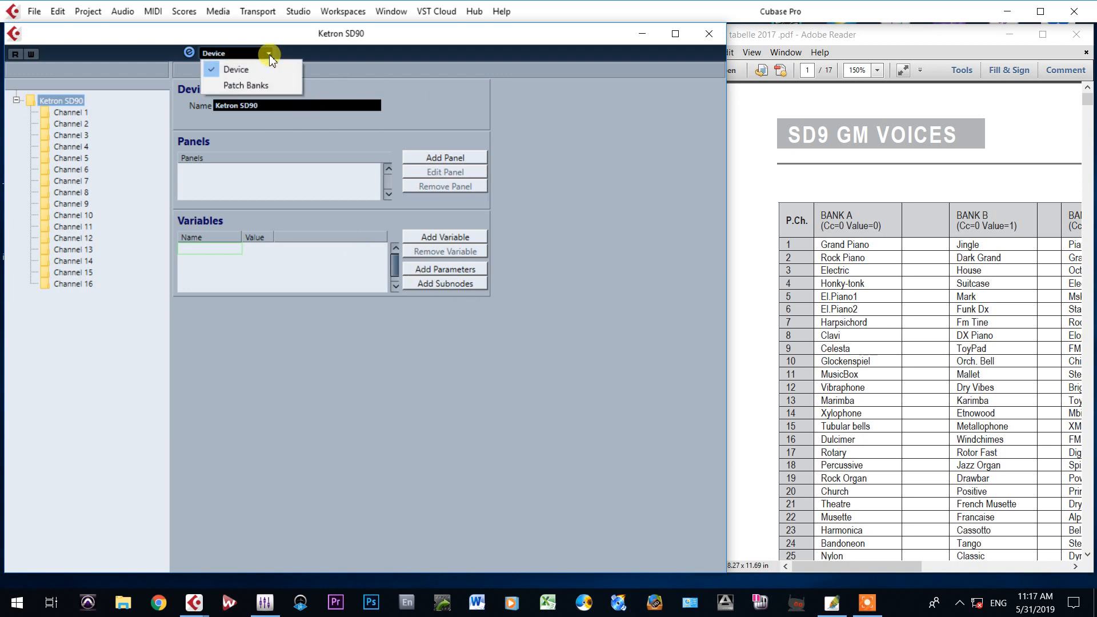
{"action": "left_click", "coordinate": [245, 83]}
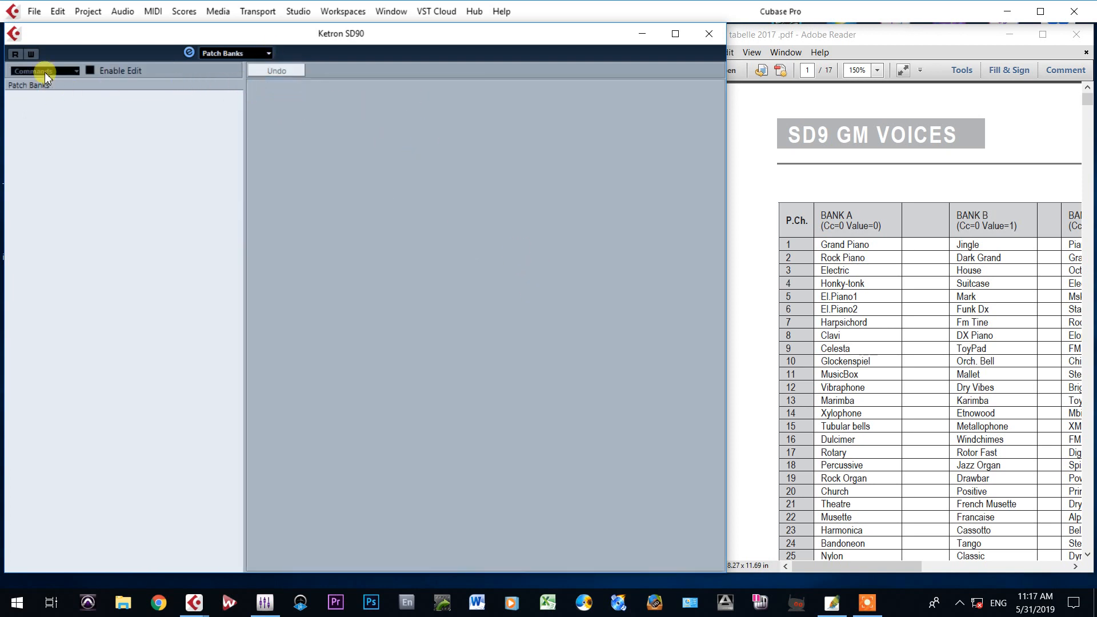
{"action": "left_click", "coordinate": [90, 69]}
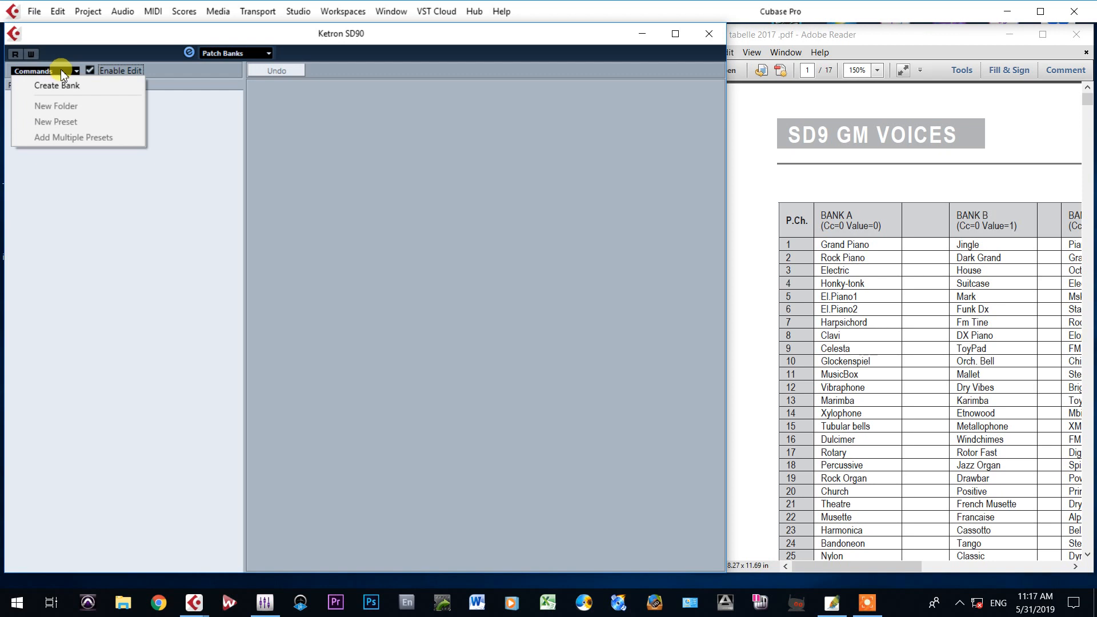
Create a patch bank and rename it Ketron SD90.
{"action": "left_click", "coordinate": [55, 85]}
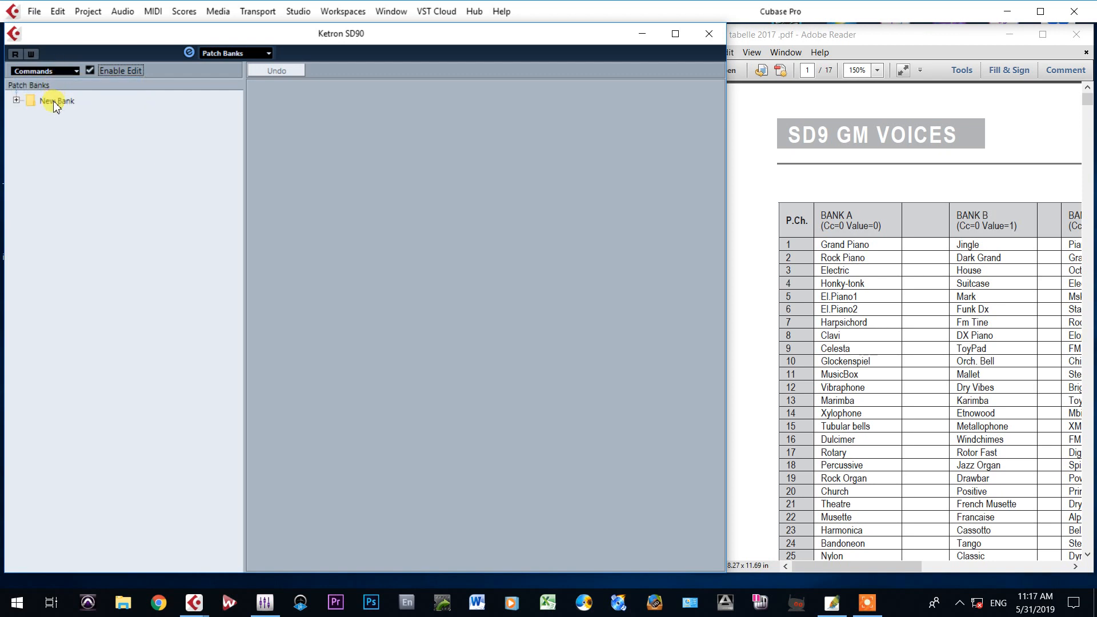
{"action": "left_click", "coordinate": [53, 101]}
{"action": "left_click", "coordinate": [53, 101]}
{"action": "left_click", "coordinate": [52, 100]}
{"action": "left_click_drag", "start_coordinate": [105, 104], "coordinate": [39, 102]}
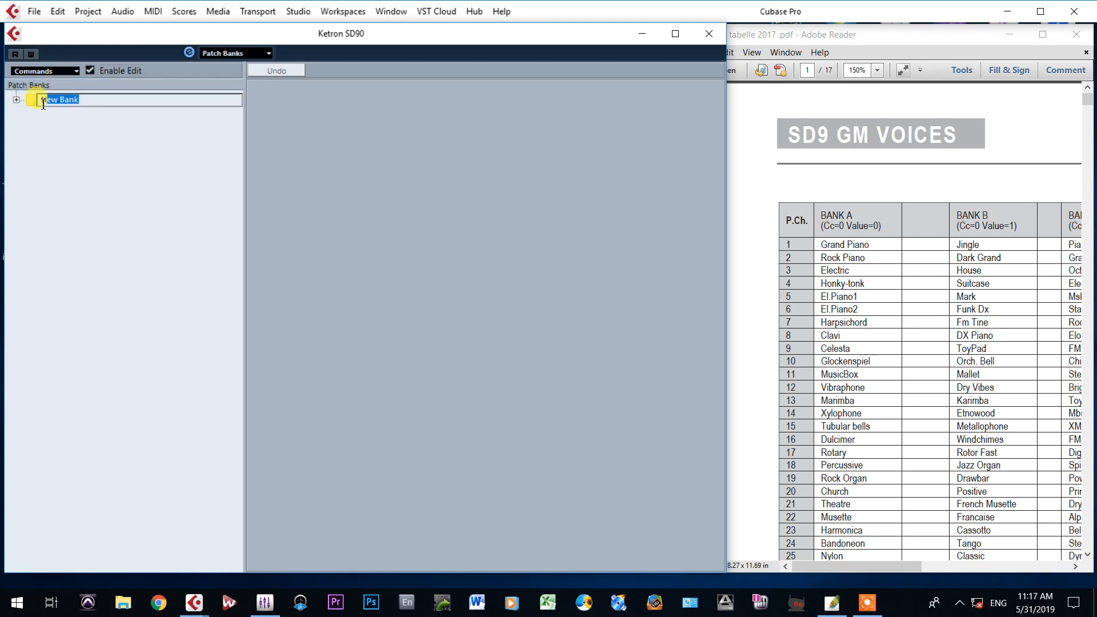
{"action": "type", "text": "Ketron SD90"}
{"action": "left_click", "coordinate": [95, 182]}
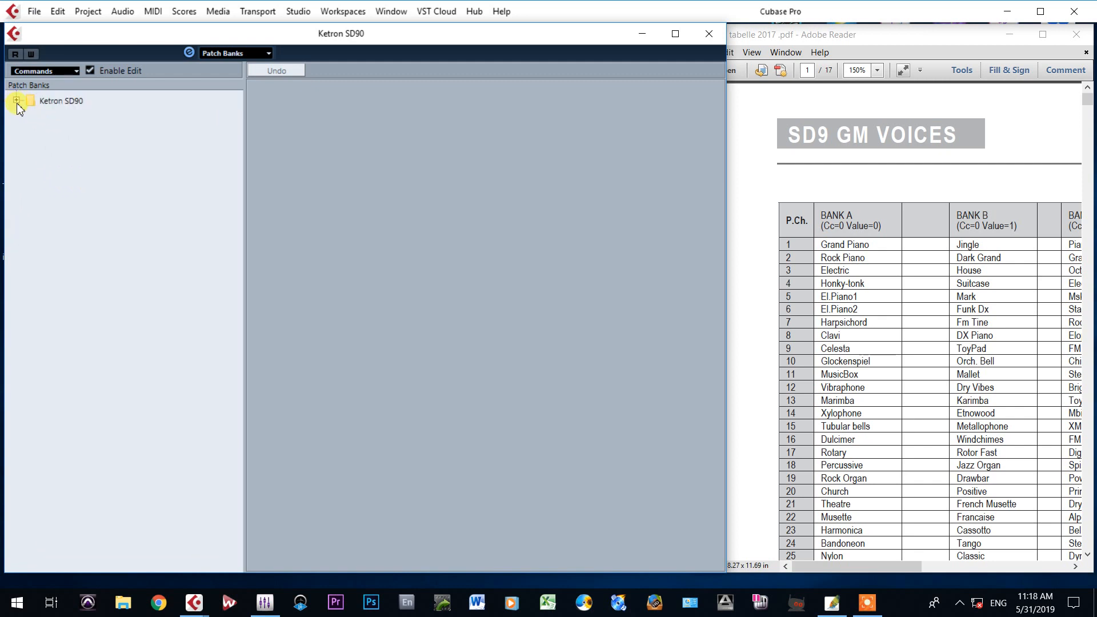
Add a folder named GM inside the Ketron SD90 bank.
{"action": "left_click", "coordinate": [33, 102]}
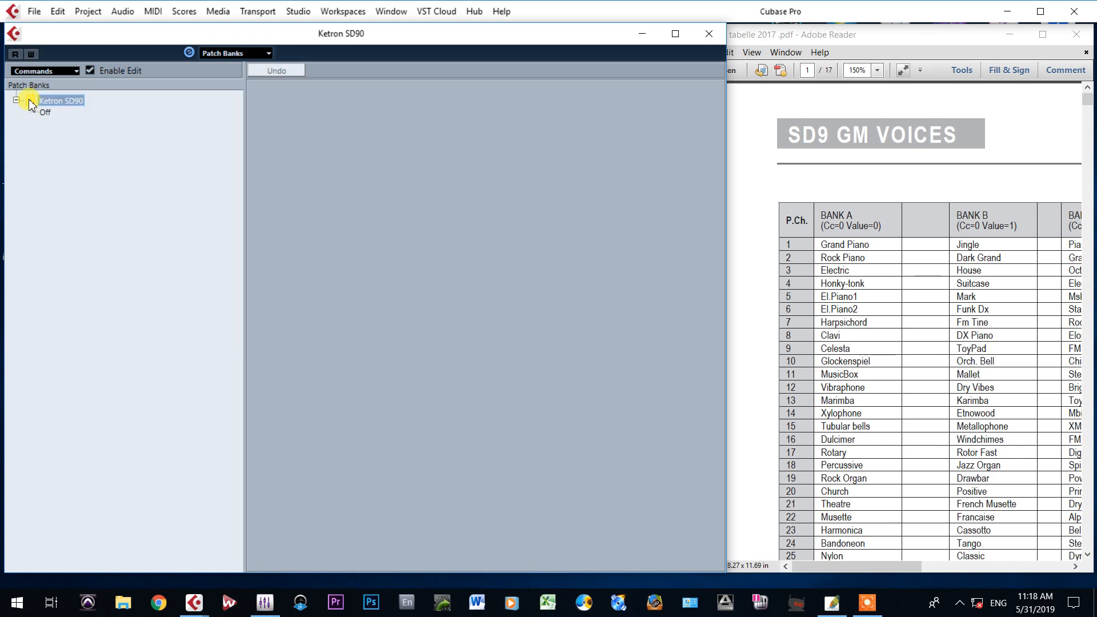
{"action": "right_click", "coordinate": [51, 105]}
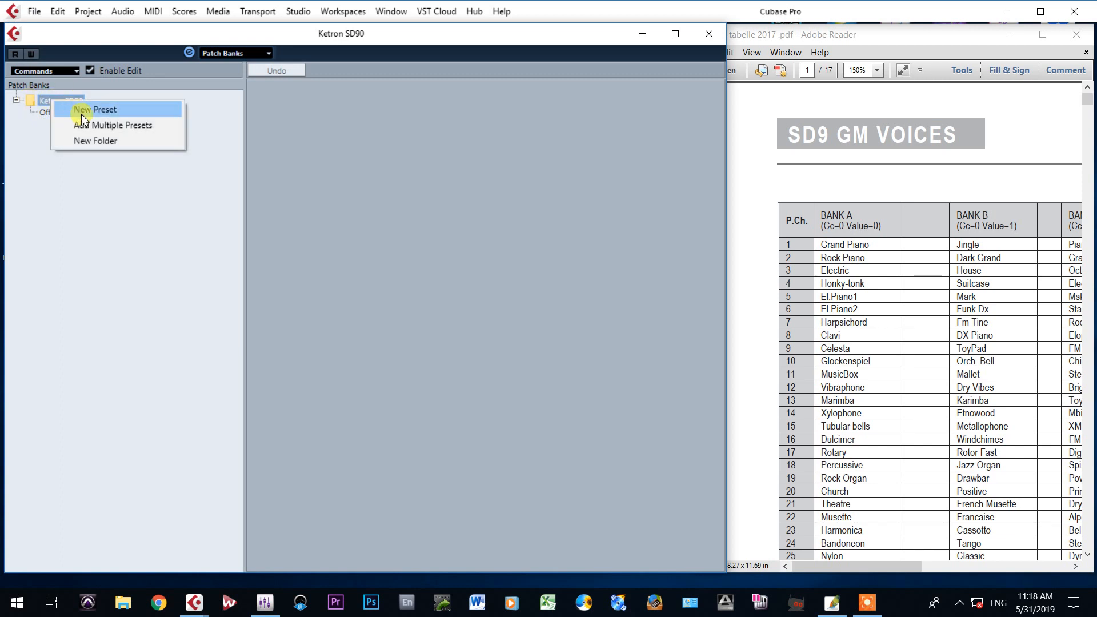
{"action": "left_click", "coordinate": [83, 140]}
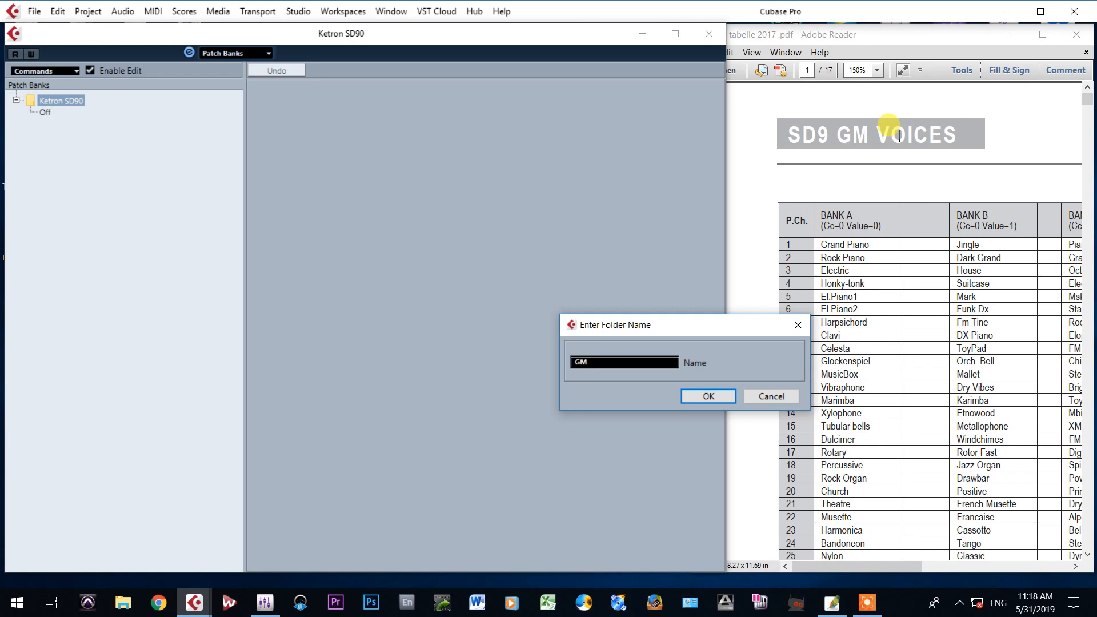
{"action": "left_click", "coordinate": [709, 396]}
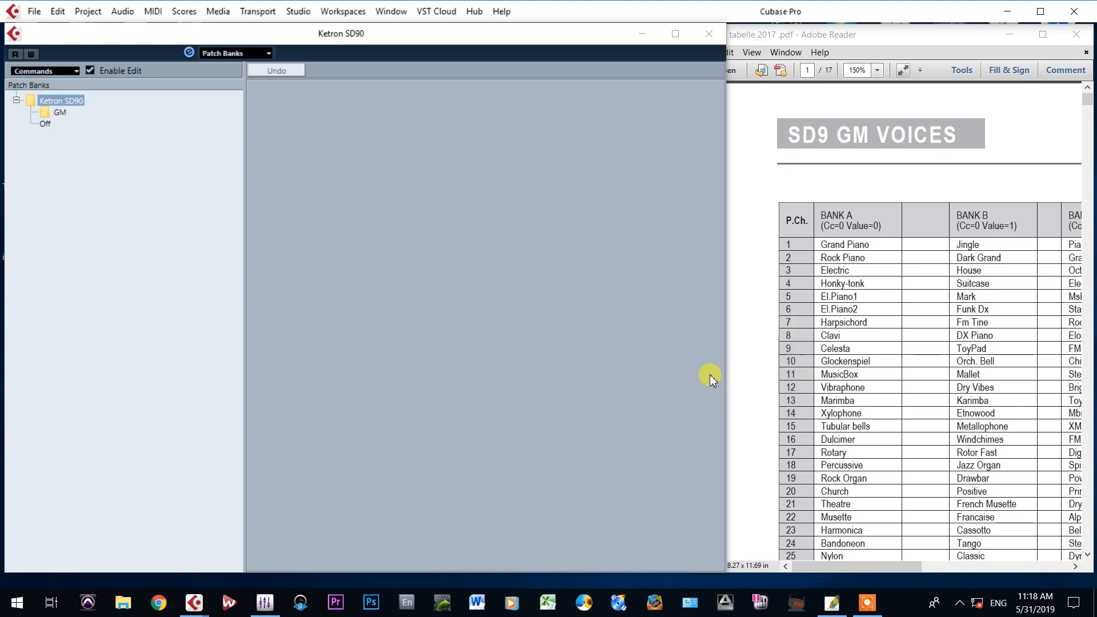
Switch to Adobe Reader, widen its window to show the full voice tables, and go to the PRESET page.
{"action": "left_click", "coordinate": [731, 147]}
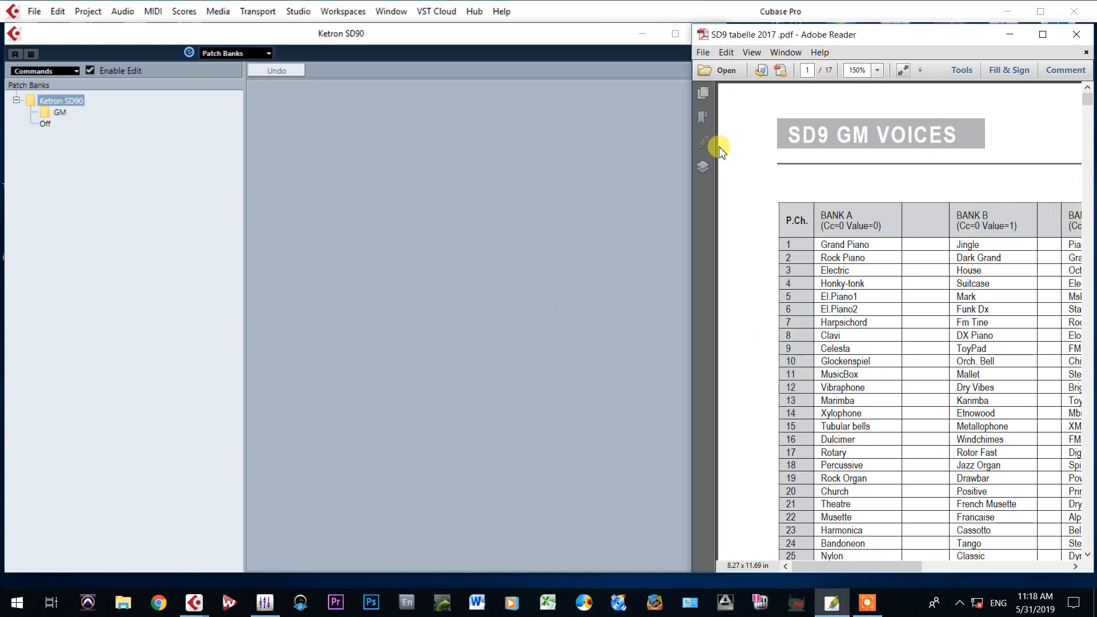
{"action": "left_click_drag", "start_coordinate": [692, 152], "coordinate": [397, 201]}
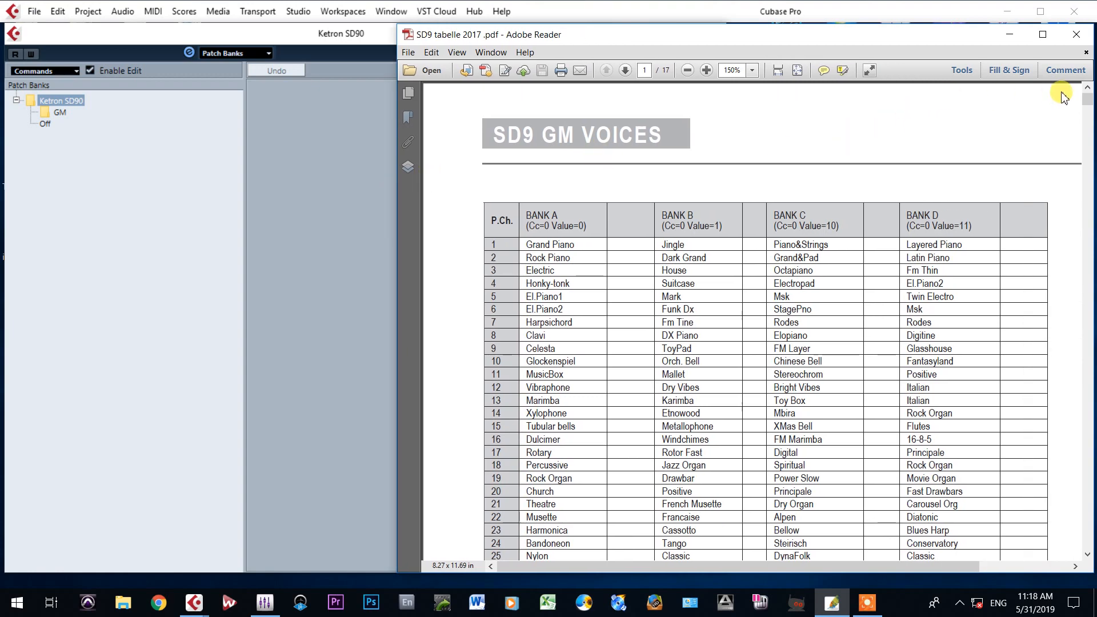
{"action": "left_click_drag", "start_coordinate": [1088, 101], "coordinate": [1076, 182]}
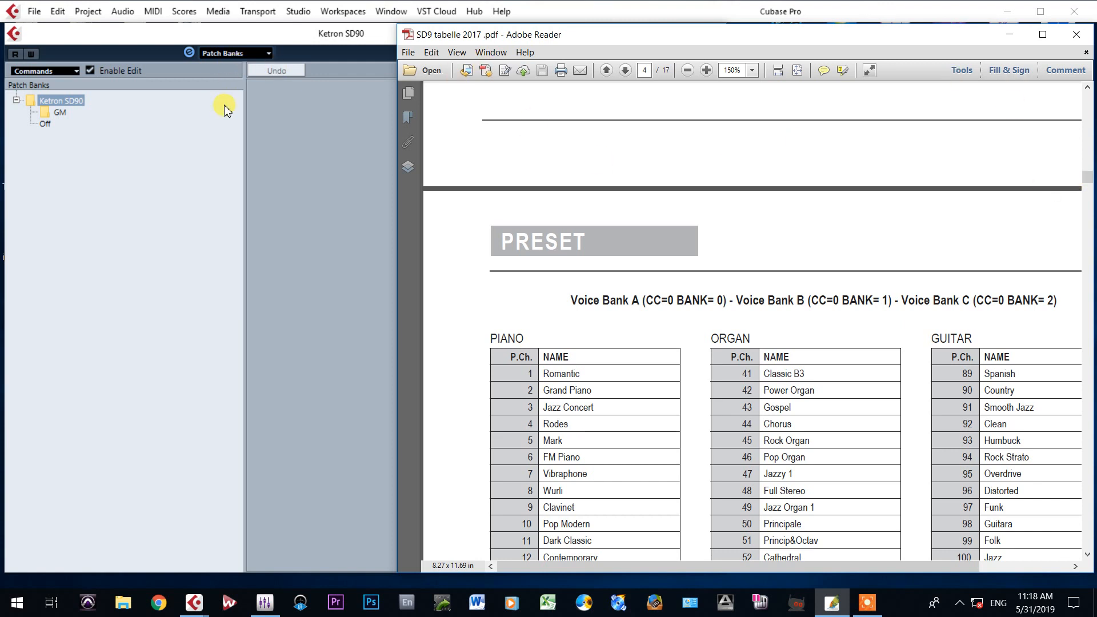
In Cubase, add a second folder named Preset inside the Ketron SD90 bank.
{"action": "right_click", "coordinate": [56, 100]}
{"action": "left_click", "coordinate": [106, 140]}
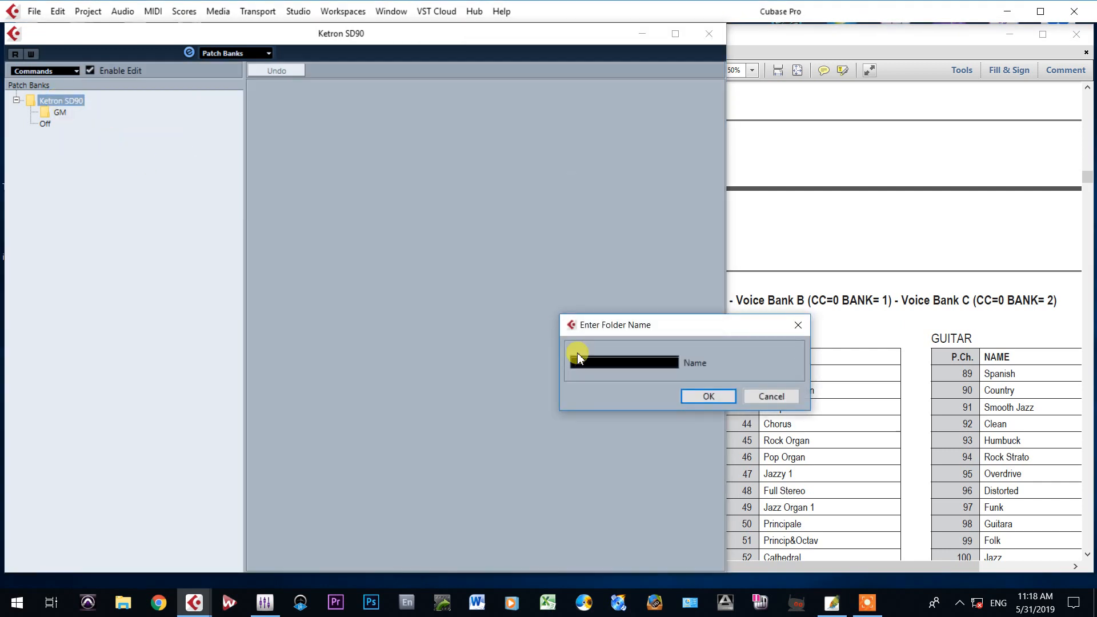
{"action": "left_click", "coordinate": [578, 358]}
{"action": "type", "text": "Preset"}
{"action": "key", "text": "Return"}
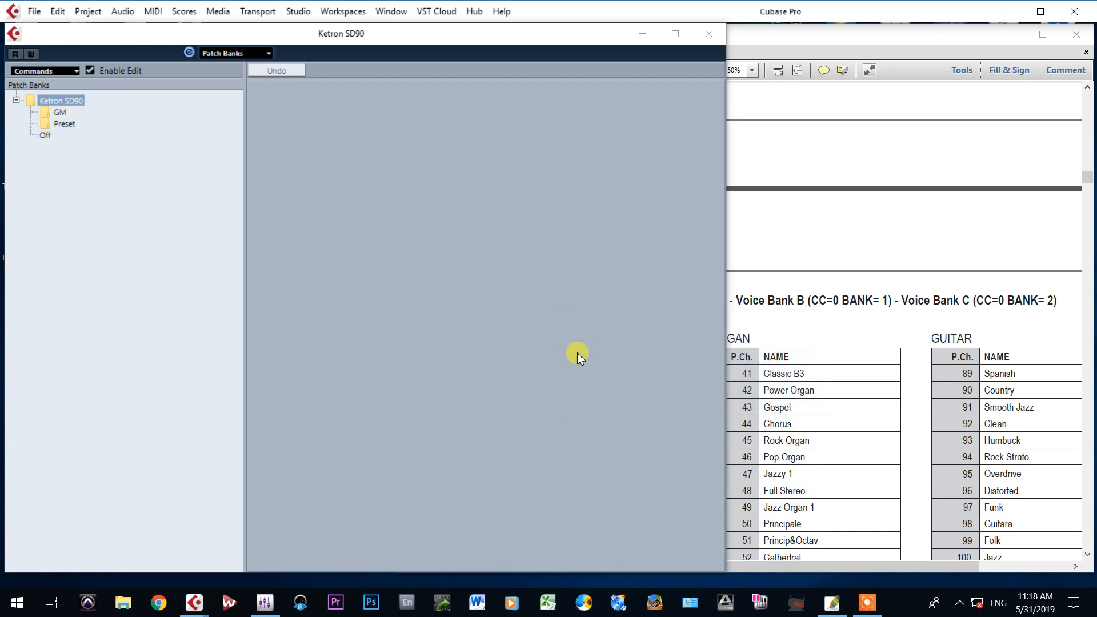
Add a subfolder named Bank1 inside the GM folder and expand GM.
{"action": "left_click", "coordinate": [60, 114]}
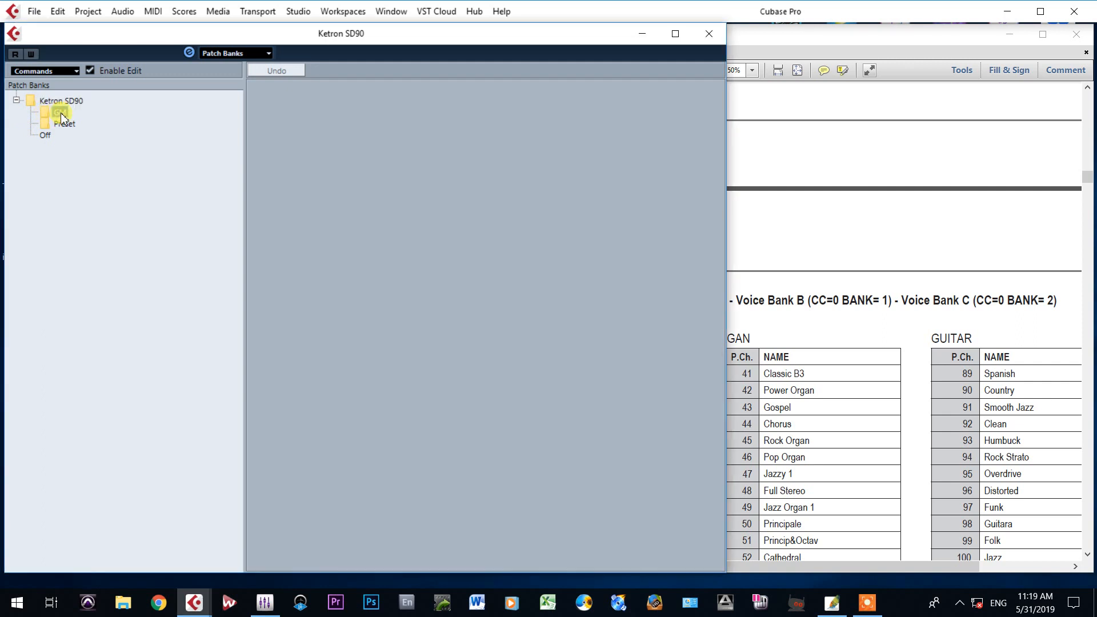
{"action": "right_click", "coordinate": [61, 118]}
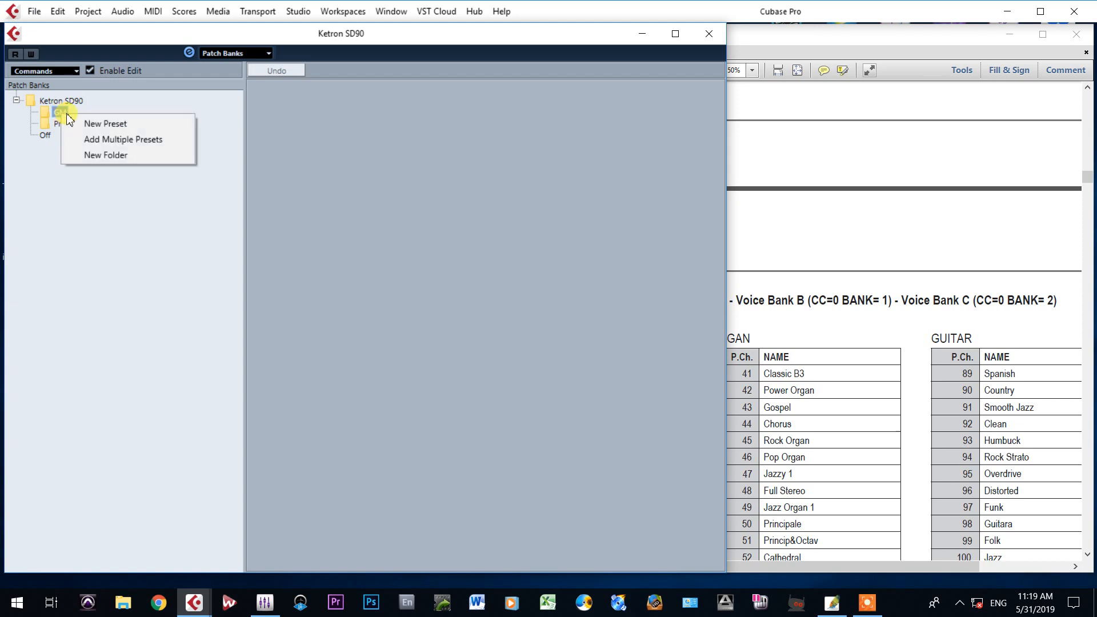
{"action": "left_click", "coordinate": [95, 156]}
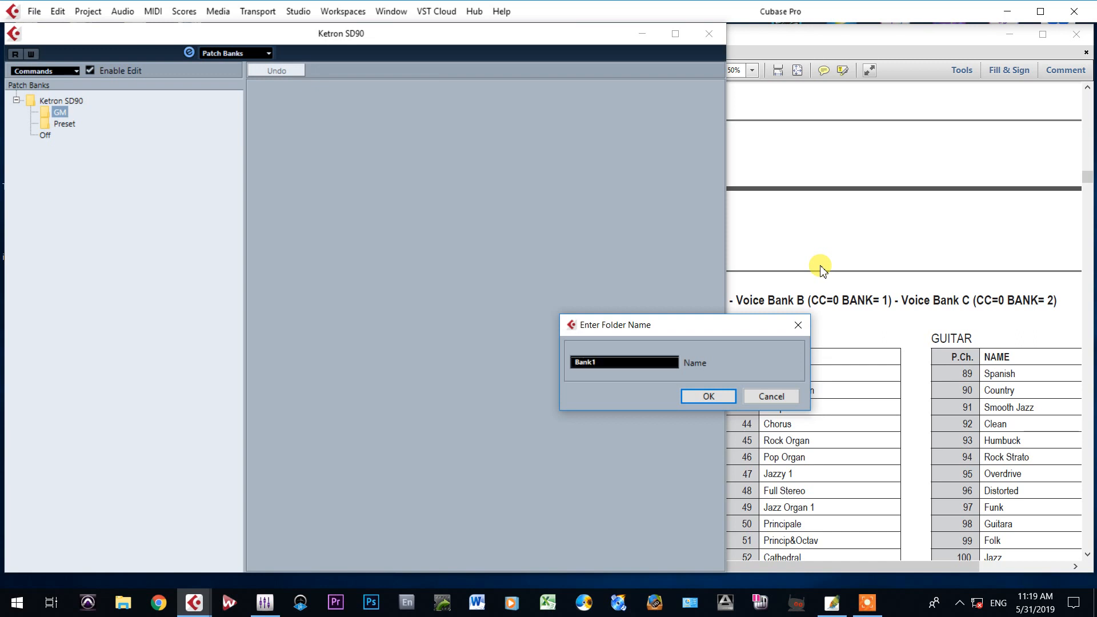
{"action": "left_click", "coordinate": [702, 399]}
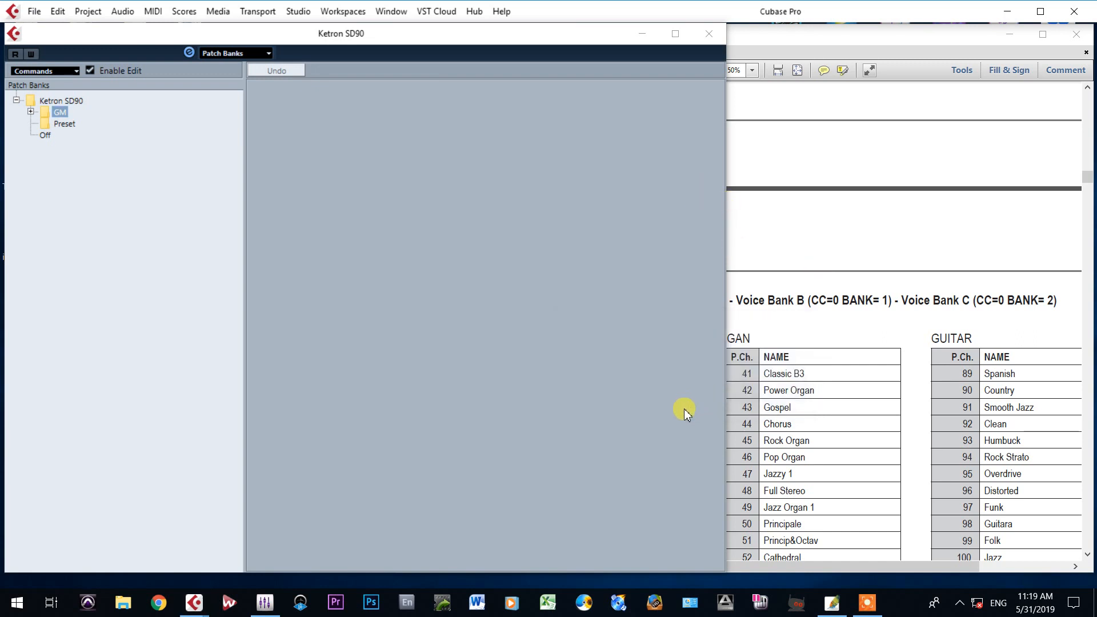
{"action": "left_click", "coordinate": [30, 111]}
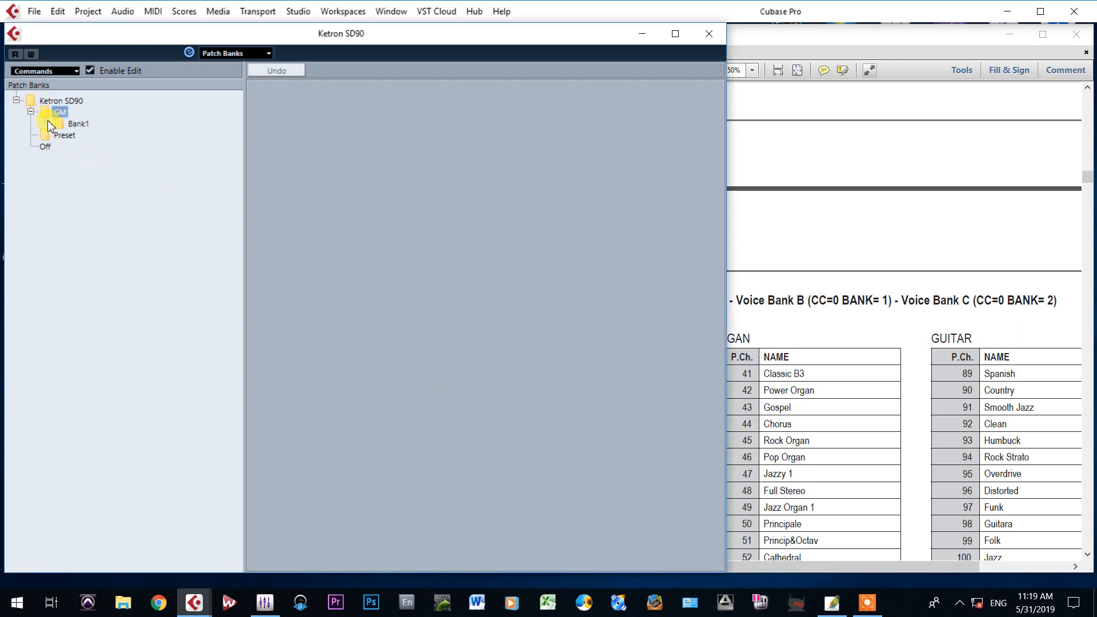
Check the bank names in the SD9 GM VOICES table in Adobe Reader and rename the Bank1 folder as BankA.
{"action": "left_click", "coordinate": [71, 124]}
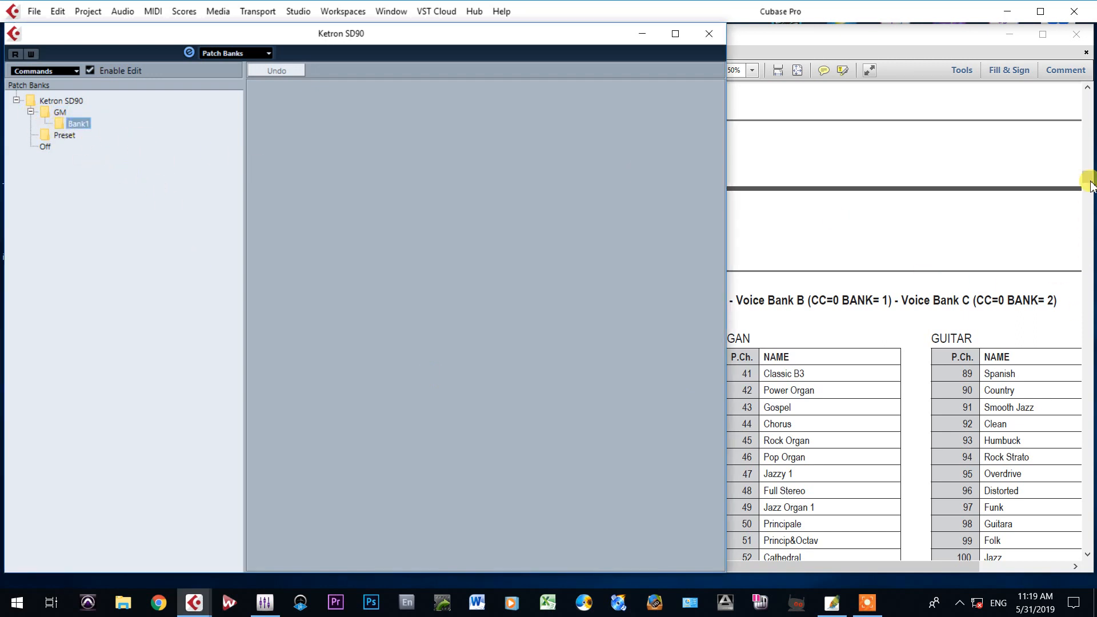
{"action": "left_click", "coordinate": [921, 150]}
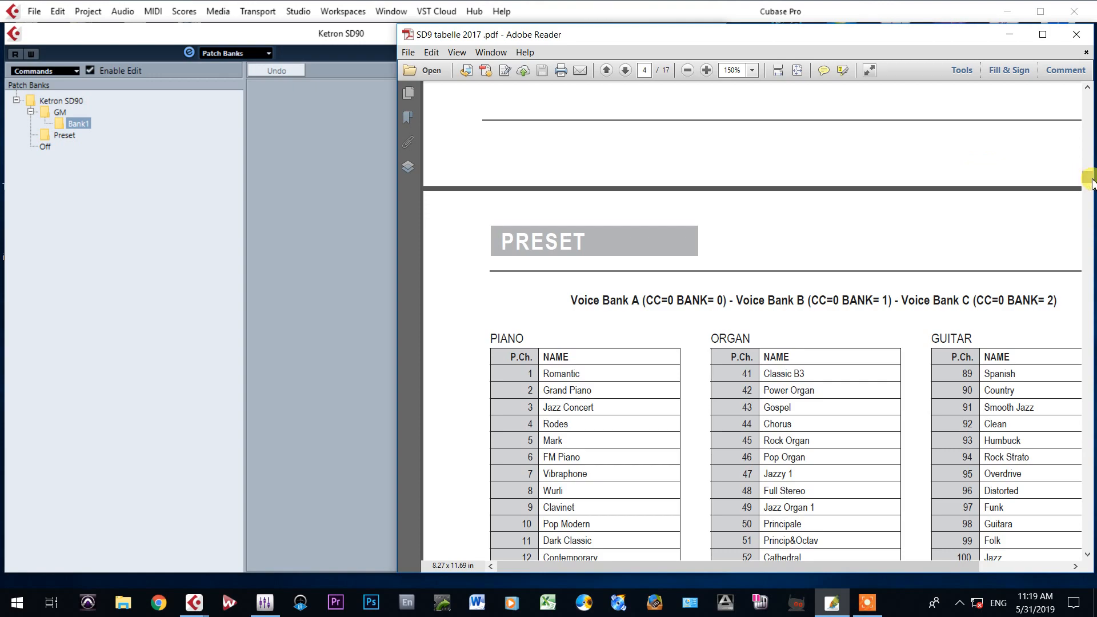
{"action": "left_click_drag", "start_coordinate": [1091, 181], "coordinate": [1090, 97]}
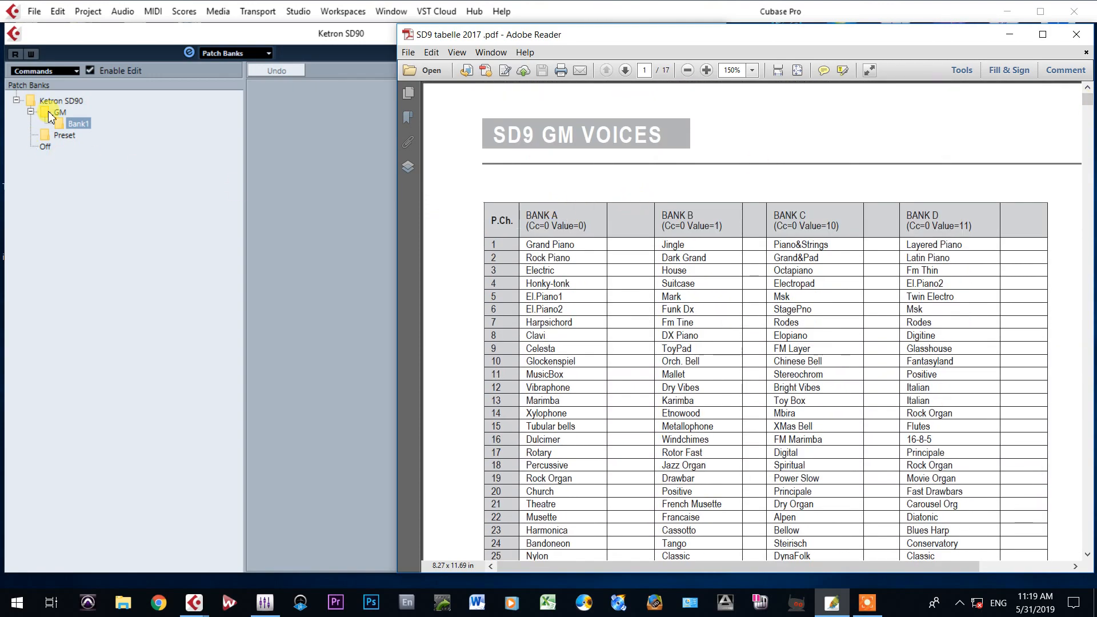
{"action": "left_click", "coordinate": [78, 125]}
{"action": "mouse_move", "coordinate": [78, 124]}
{"action": "left_mouse_down"}
{"action": "mouse_move", "coordinate": [103, 129]}
{"action": "mouse_move", "coordinate": [100, 115]}
{"action": "mouse_move", "coordinate": [91, 124]}
{"action": "left_mouse_up"}
{"action": "left_click", "coordinate": [80, 127]}
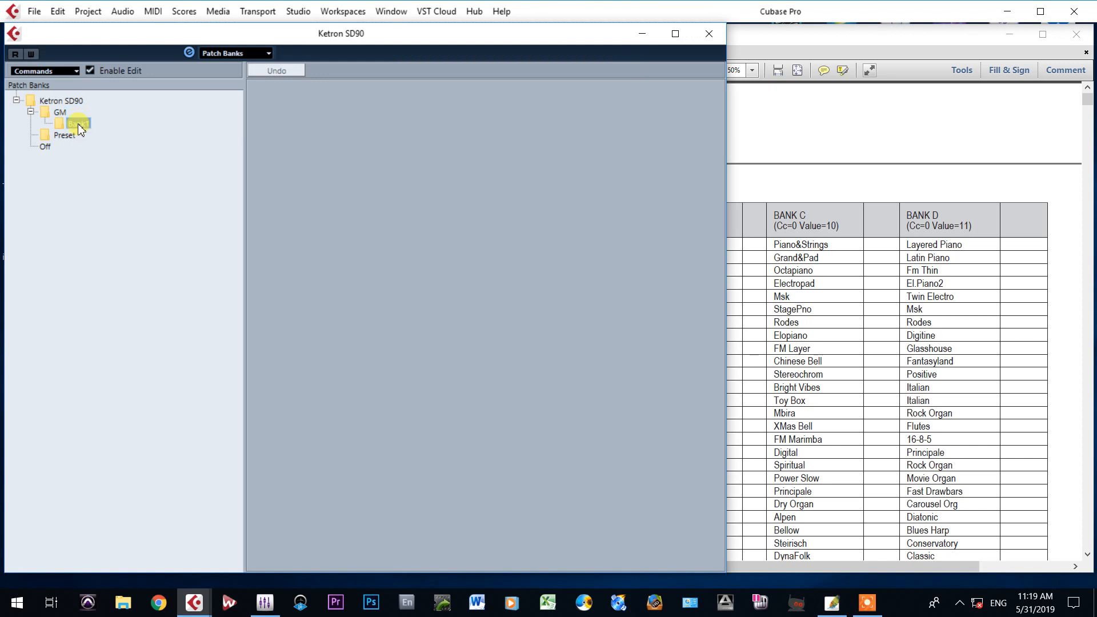
{"action": "double_click", "coordinate": [79, 125]}
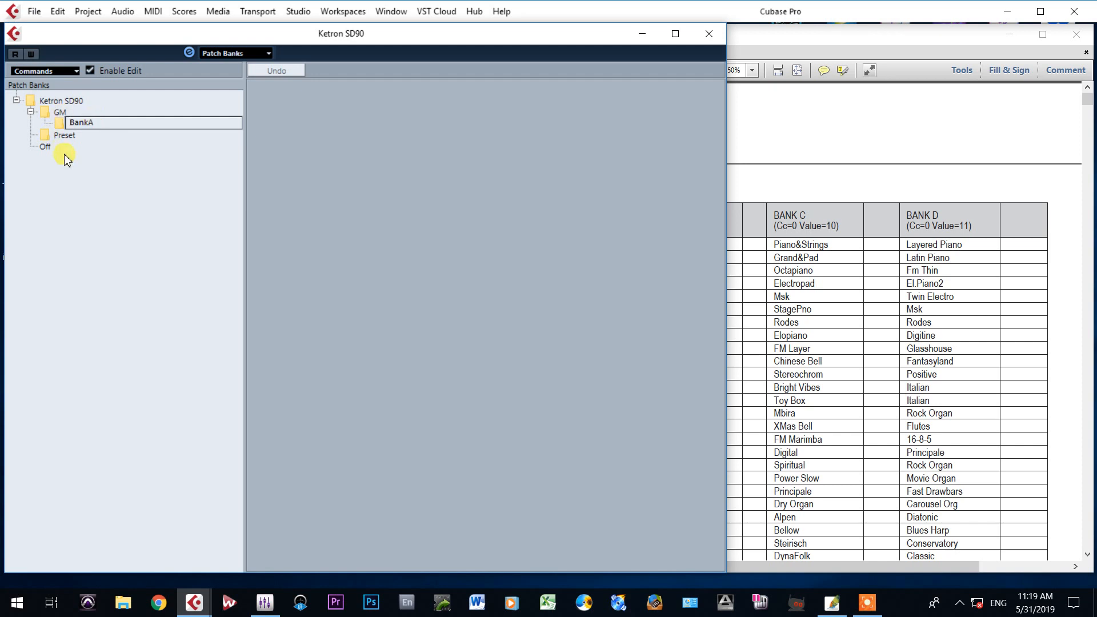
{"action": "left_click", "coordinate": [83, 210]}
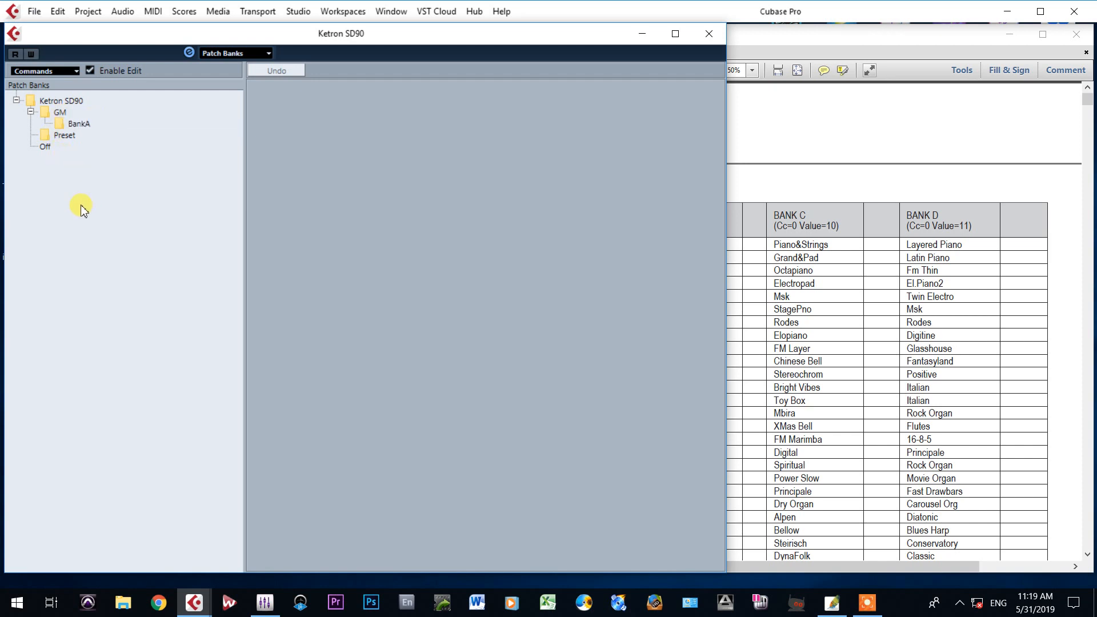
Add a subfolder named Bank B inside the GM folder and return to the SD9 voice tables in Adobe Reader.
{"action": "right_click", "coordinate": [60, 113]}
{"action": "left_click", "coordinate": [93, 154]}
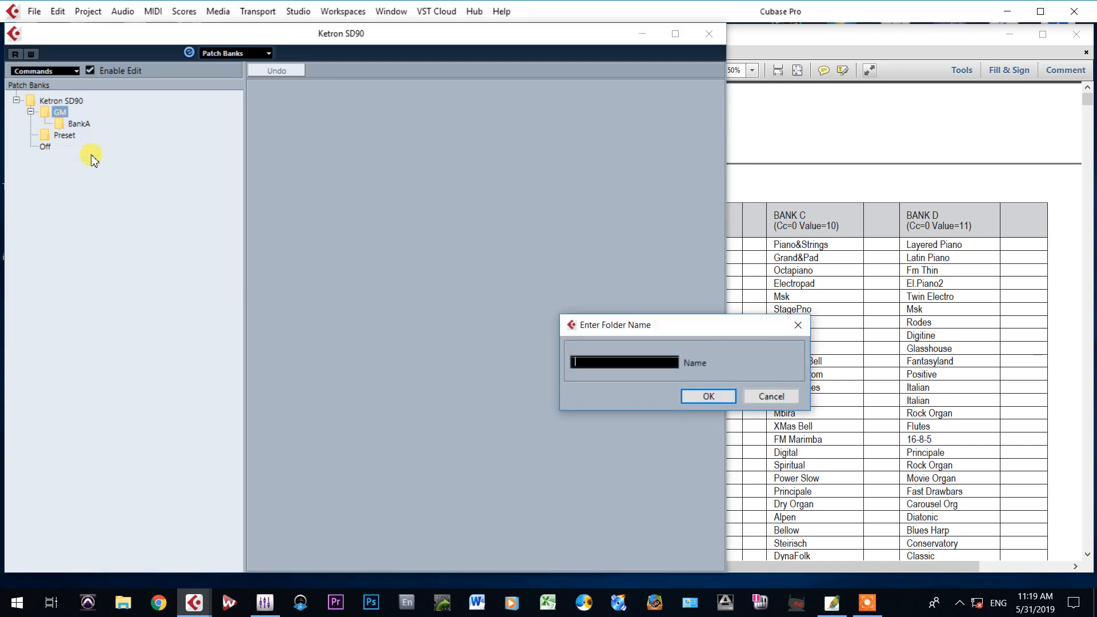
{"action": "type", "text": "Bank B"}
{"action": "left_click", "coordinate": [685, 395]}
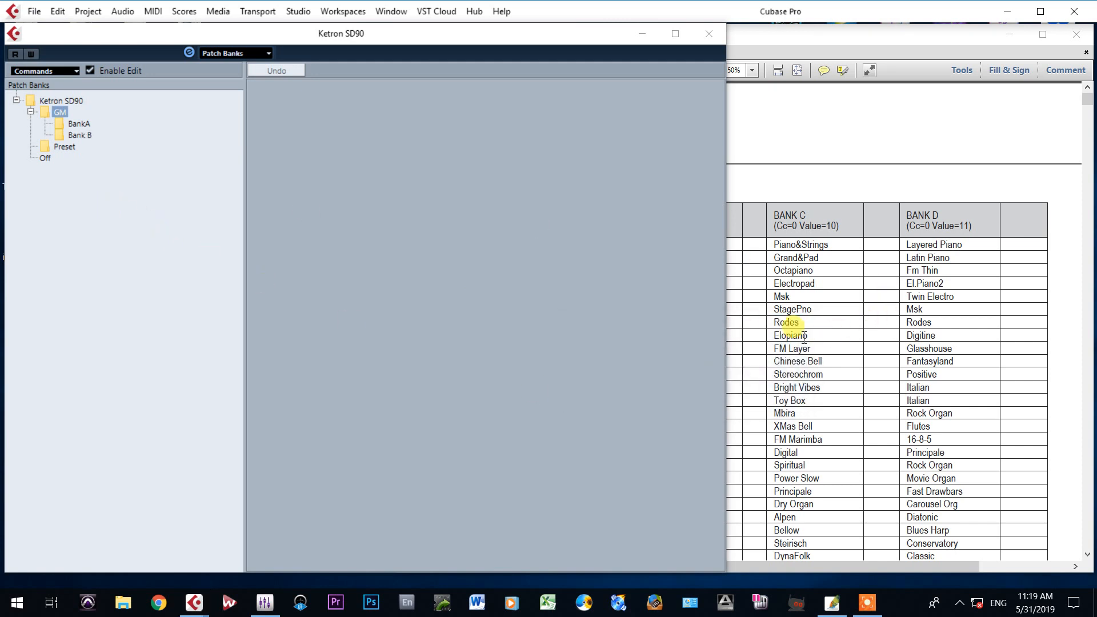
{"action": "left_click", "coordinate": [820, 179]}
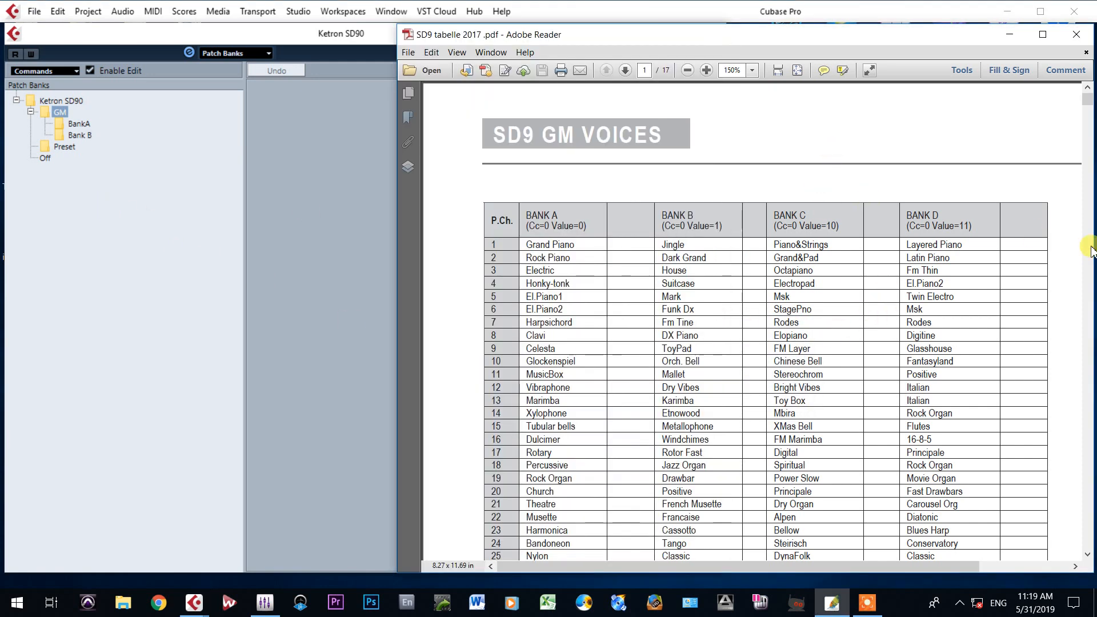
Look up the PRESET voice categories in the SD9 voice tables in Adobe Reader for the Preset folder.
{"action": "left_click", "coordinate": [64, 148]}
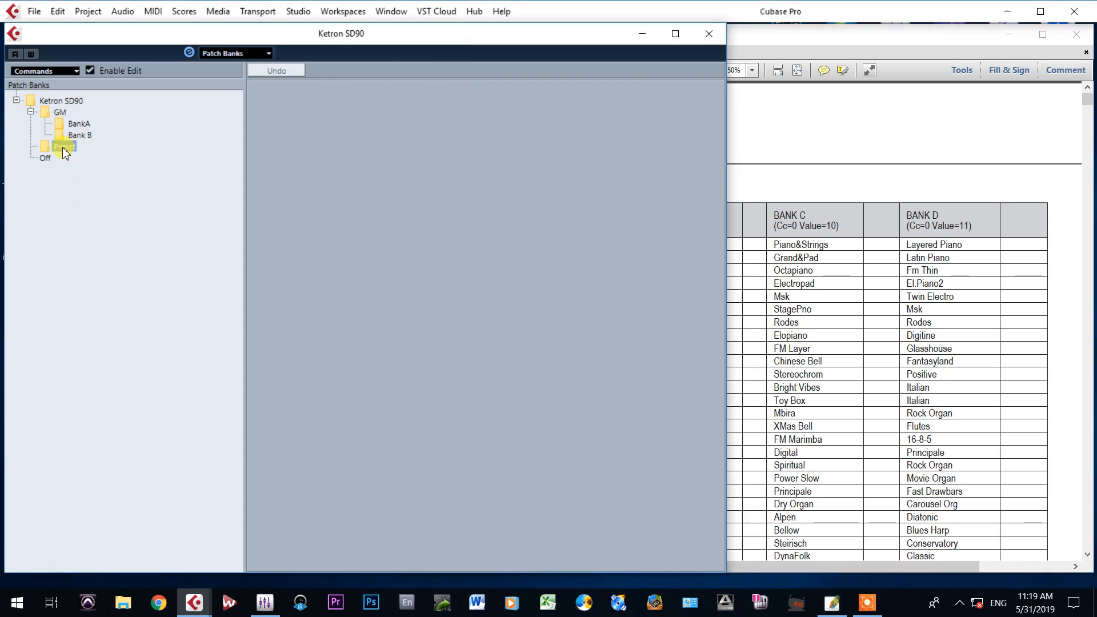
{"action": "right_click", "coordinate": [64, 150]}
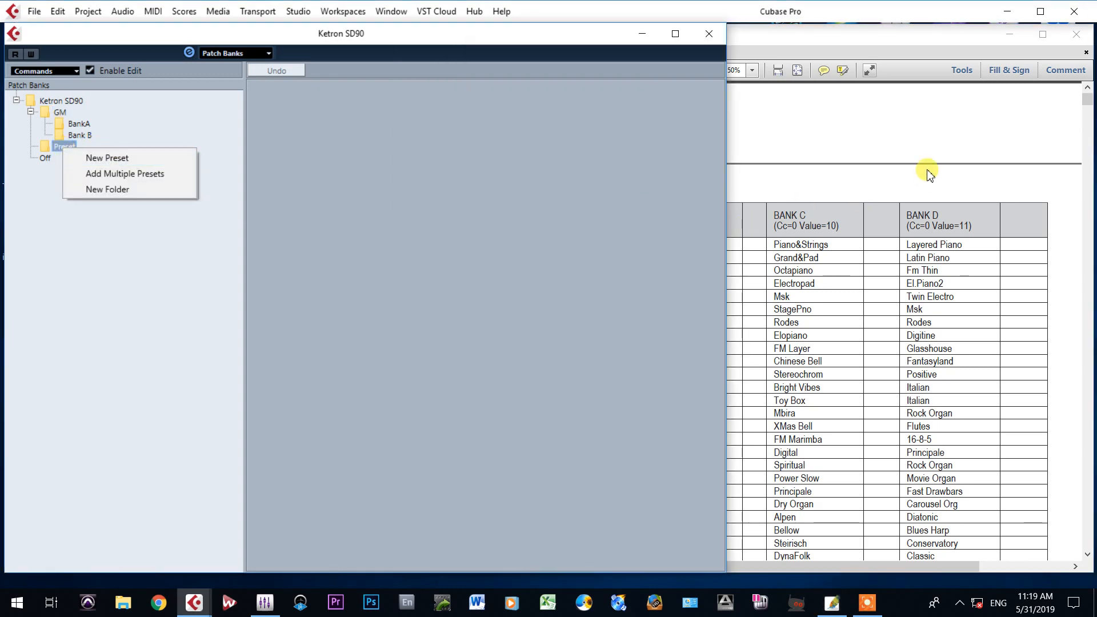
{"action": "left_click", "coordinate": [949, 171]}
{"action": "left_click_drag", "start_coordinate": [1090, 98], "coordinate": [1090, 187]}
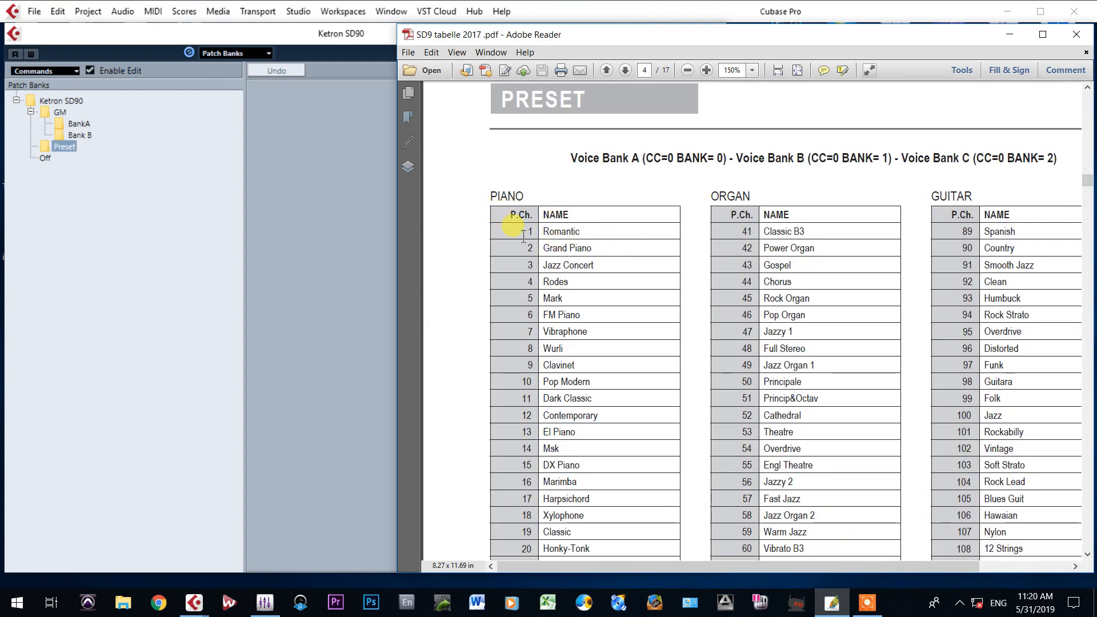
{"action": "right_click", "coordinate": [67, 151]}
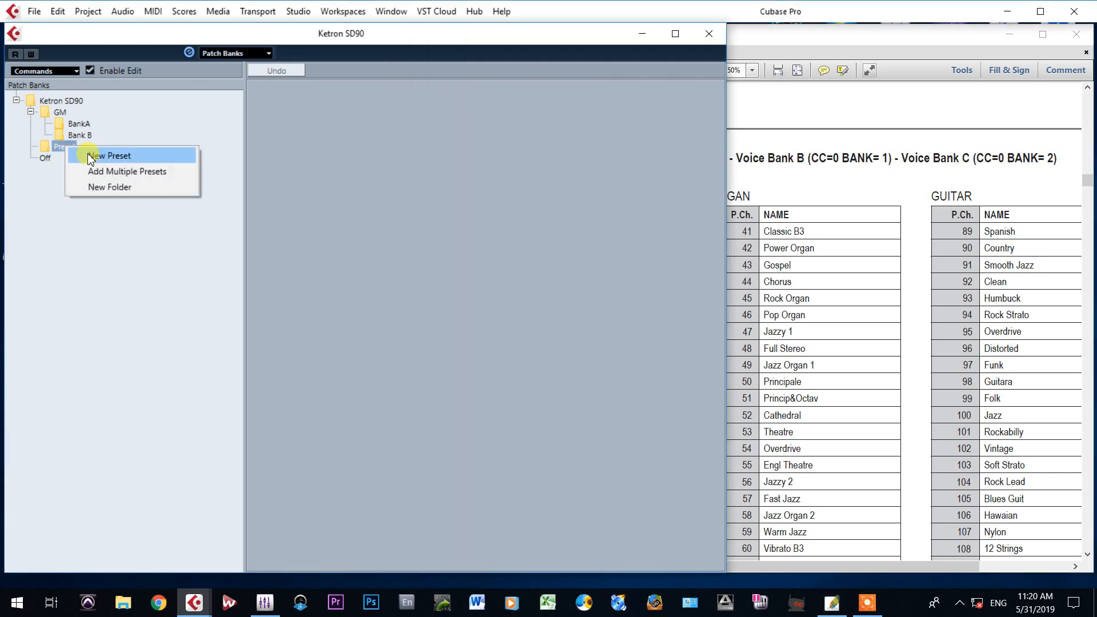
{"action": "left_click", "coordinate": [92, 157]}
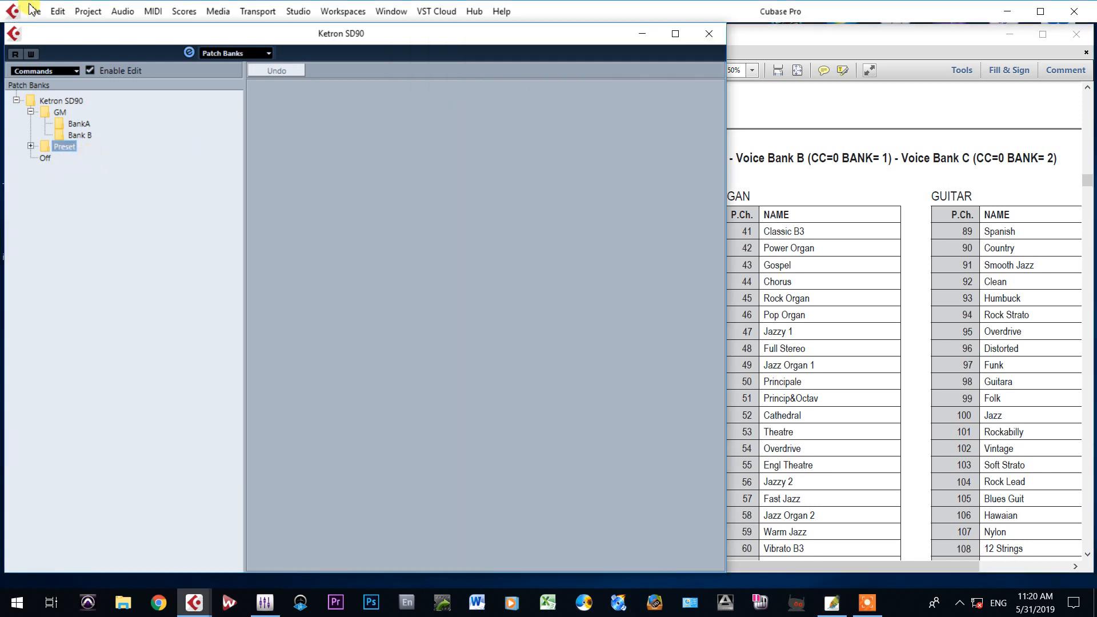
{"action": "left_click", "coordinate": [30, 147]}
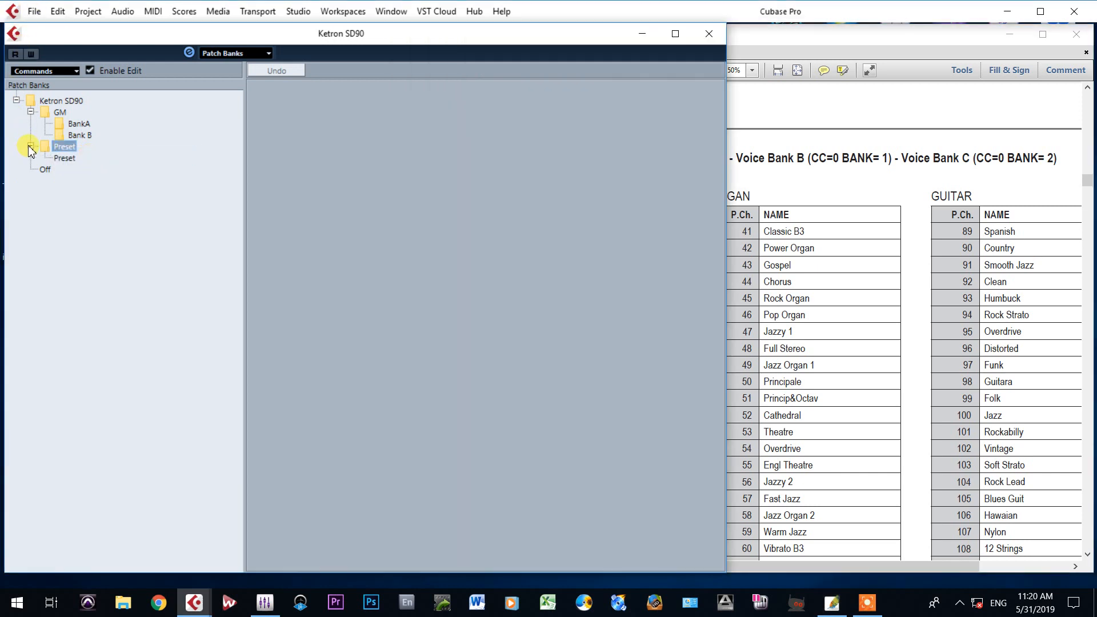
{"action": "left_click", "coordinate": [71, 158]}
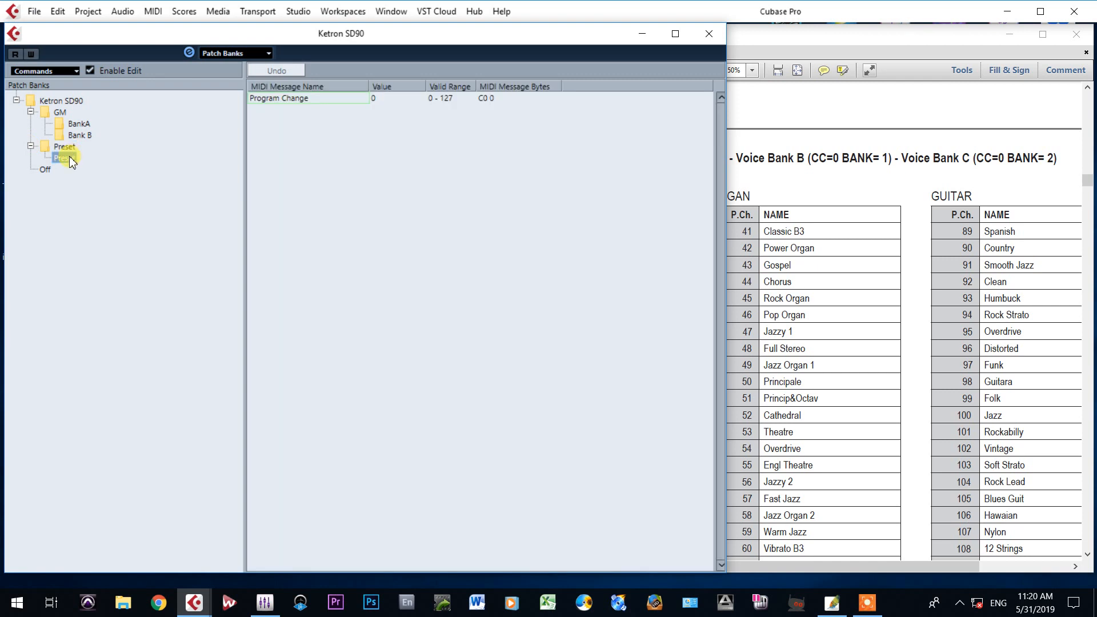
{"action": "key", "text": "Delete"}
Add a subfolder named Piano inside the Preset folder in Cubase.
{"action": "right_click", "coordinate": [64, 146]}
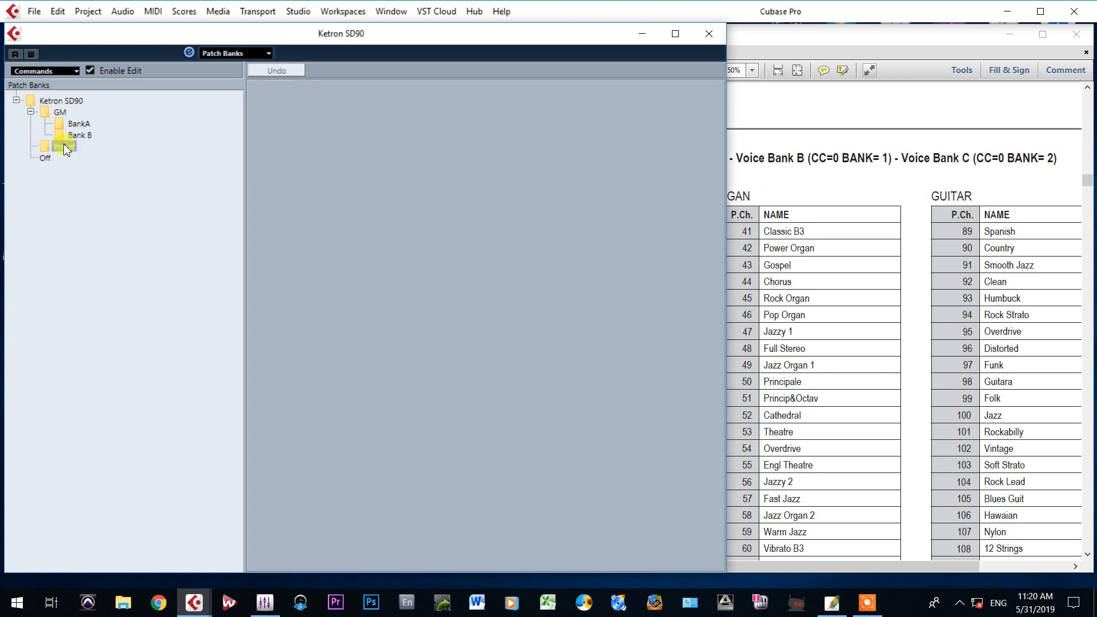
{"action": "left_click", "coordinate": [105, 185]}
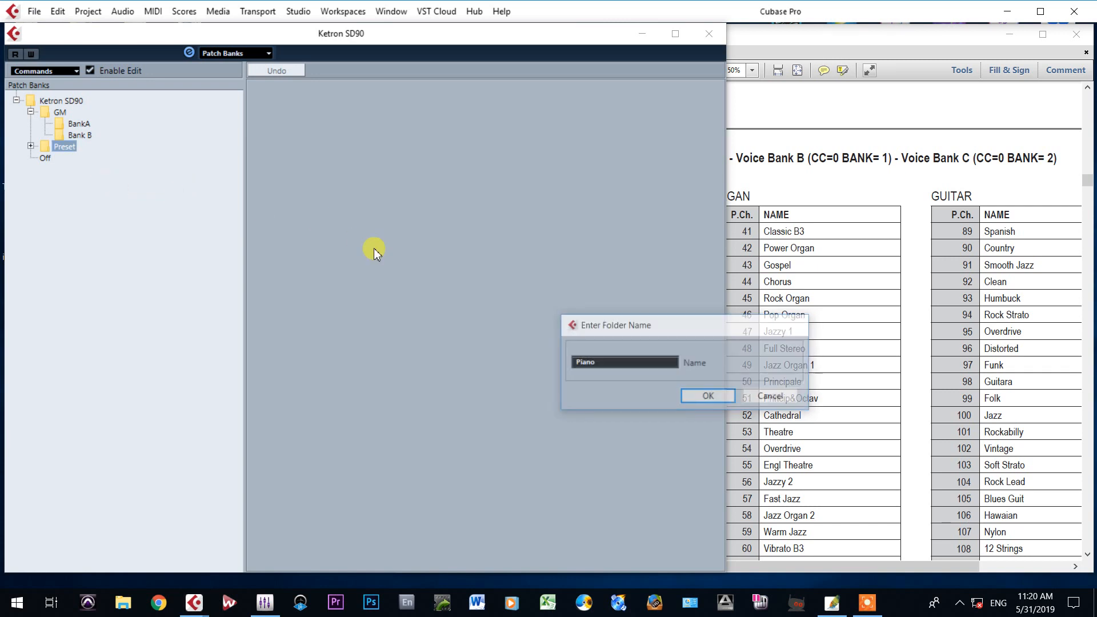
{"action": "key", "text": "Return"}
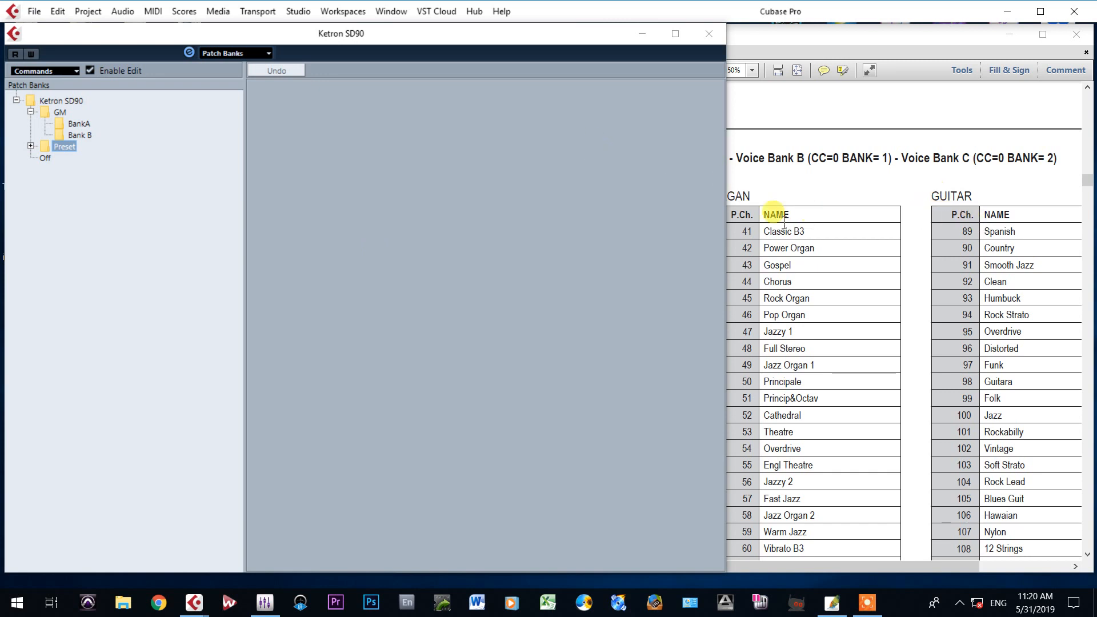
Check the PRESET categories in Adobe Reader, then add a subfolder named Organ inside Cubase's Preset folder and expand Preset.
{"action": "left_click", "coordinate": [772, 196]}
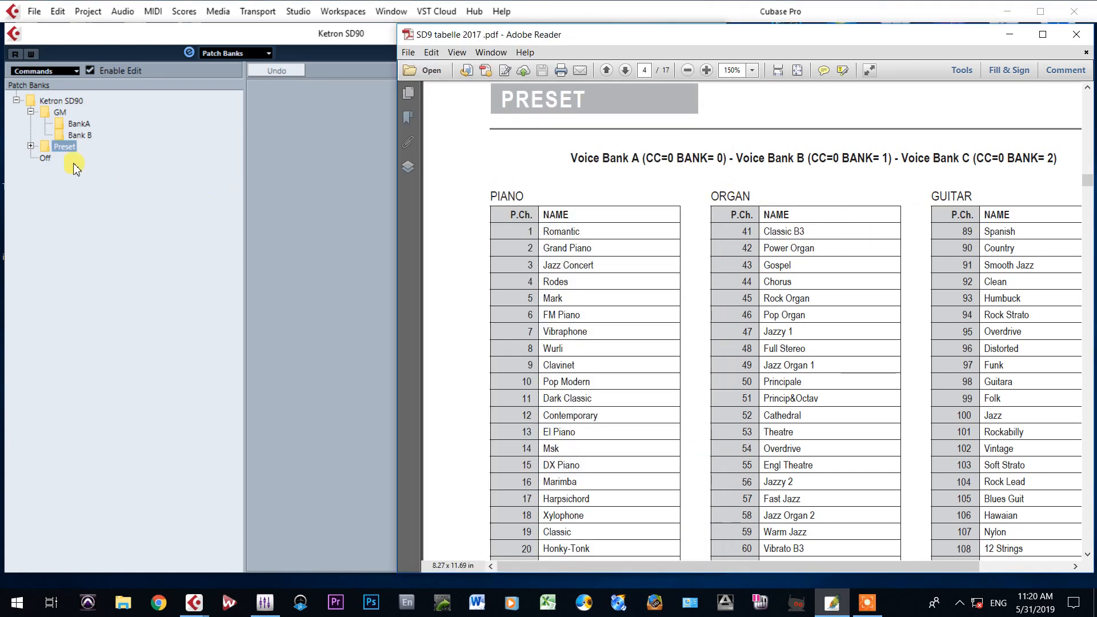
{"action": "right_click", "coordinate": [57, 149]}
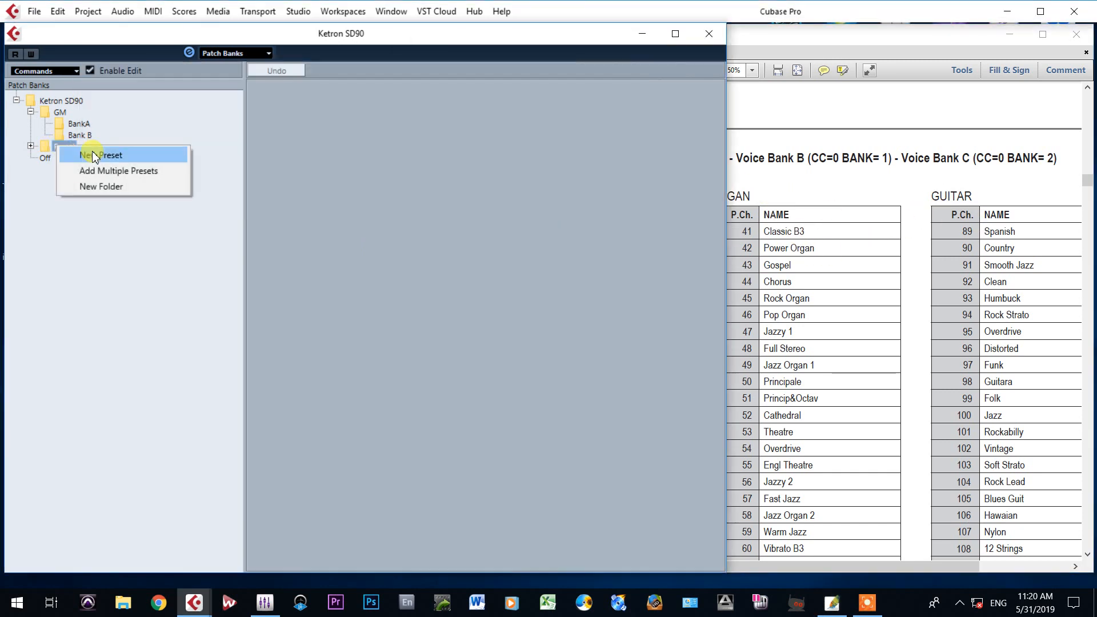
{"action": "left_click", "coordinate": [99, 186]}
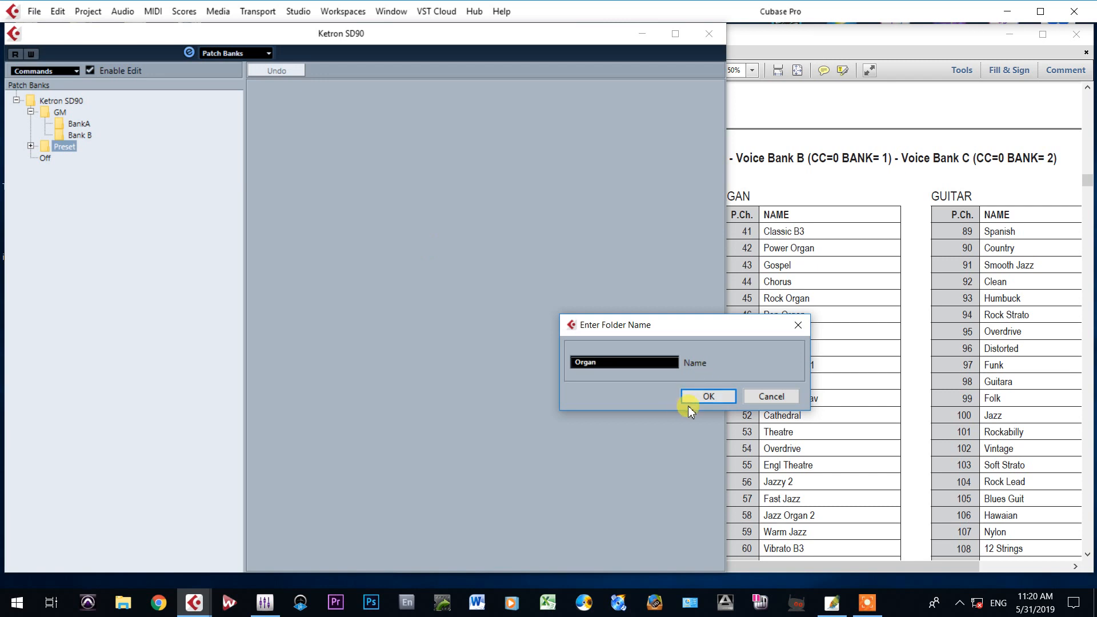
{"action": "left_click", "coordinate": [709, 397]}
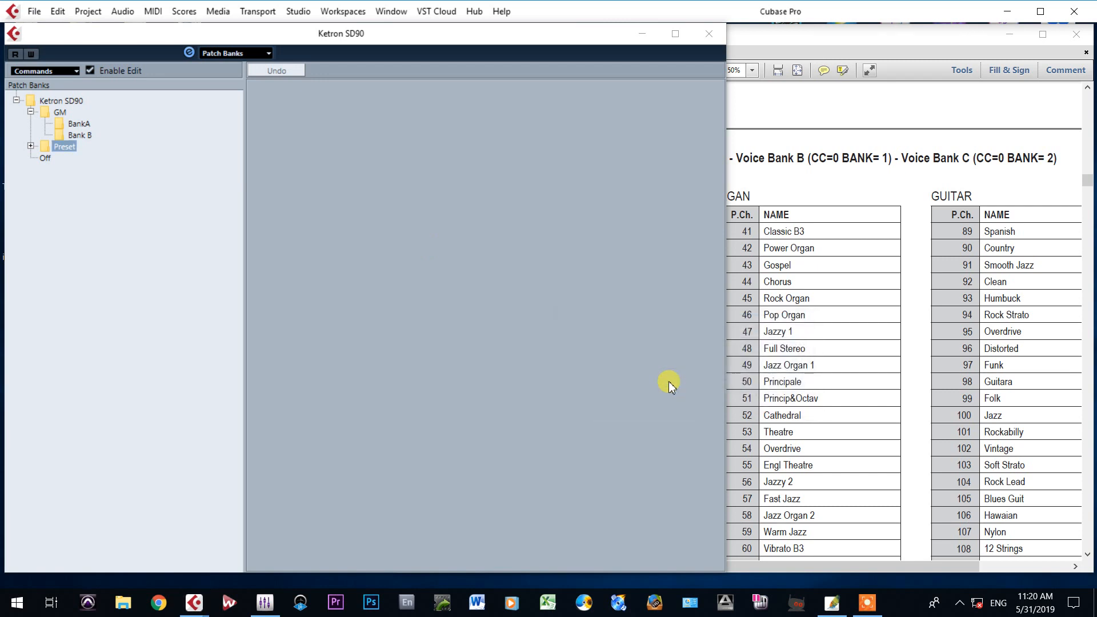
{"action": "left_click", "coordinate": [30, 146]}
Add a subfolder named Guitar inside the Preset folder.
{"action": "left_click", "coordinate": [66, 149]}
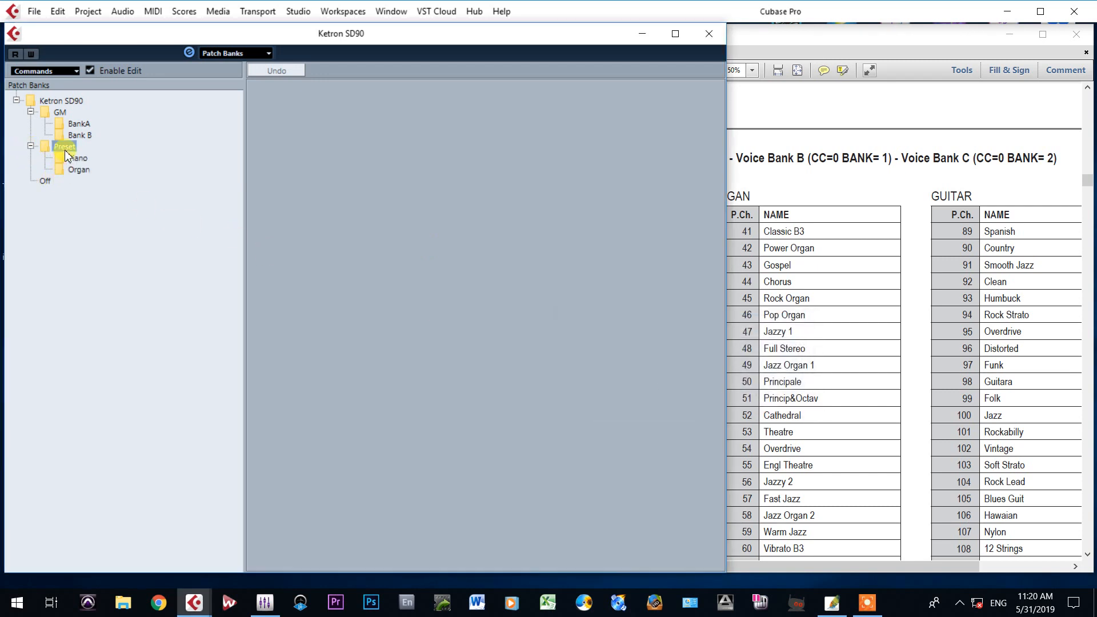
{"action": "right_click", "coordinate": [66, 150]}
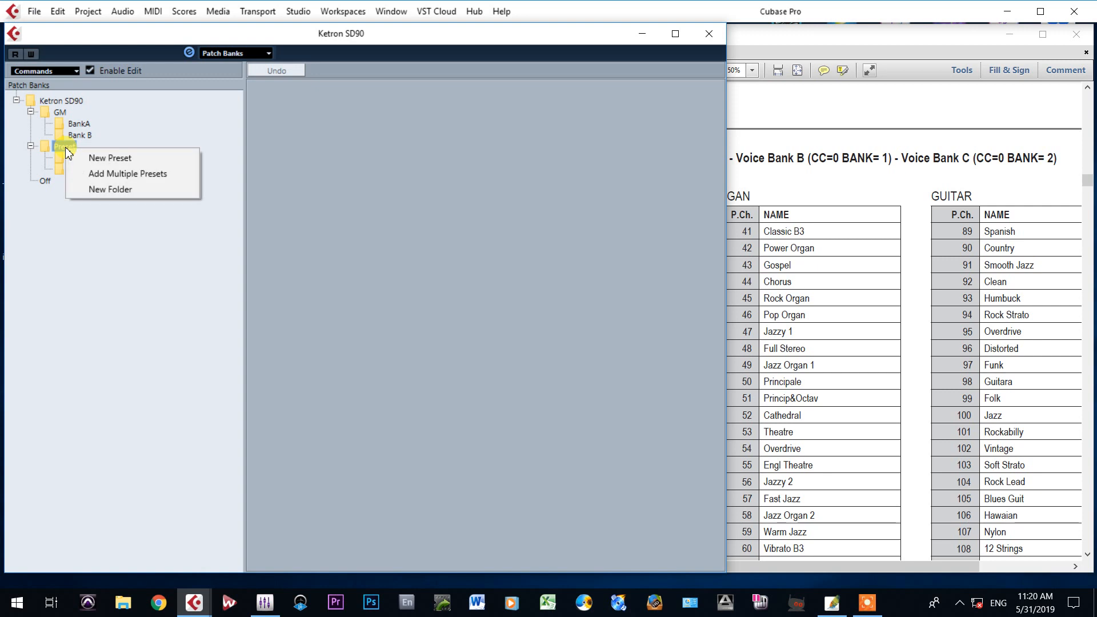
{"action": "left_click", "coordinate": [110, 191]}
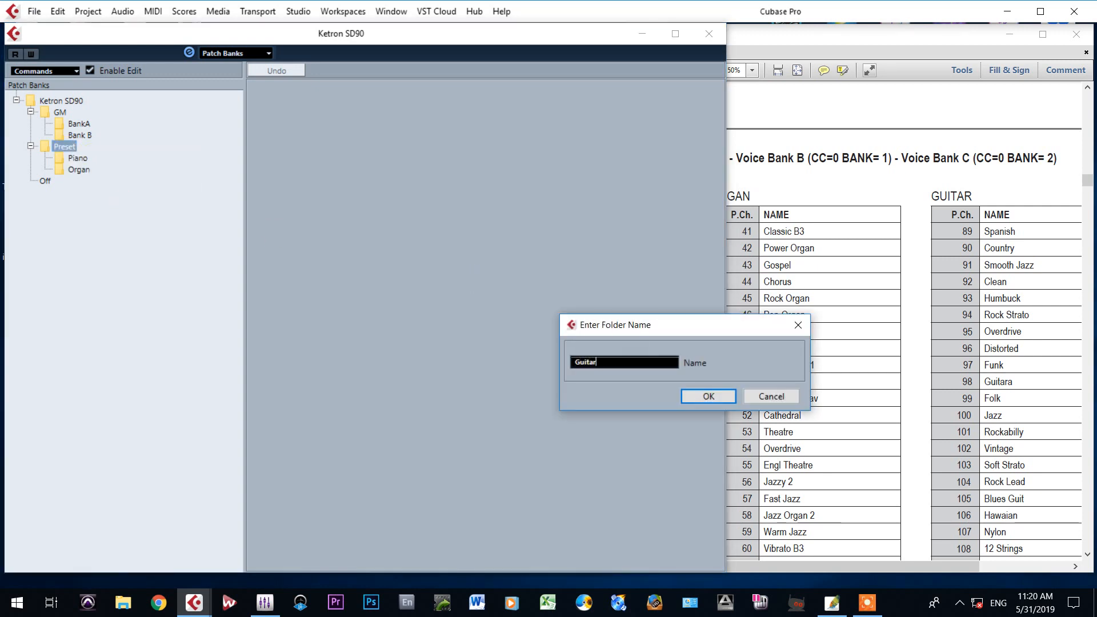
{"action": "left_click", "coordinate": [721, 395]}
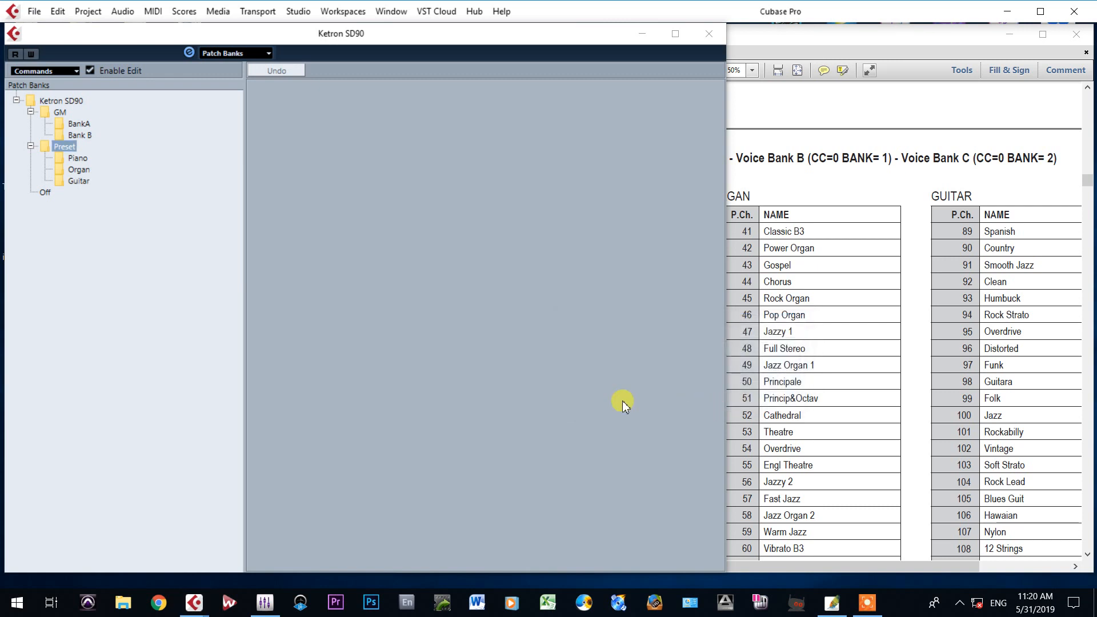
Return to the SD9 GM VOICES tables in Adobe Reader and examine Bank A's Cc=0 value and full program number list.
{"action": "left_click", "coordinate": [918, 142]}
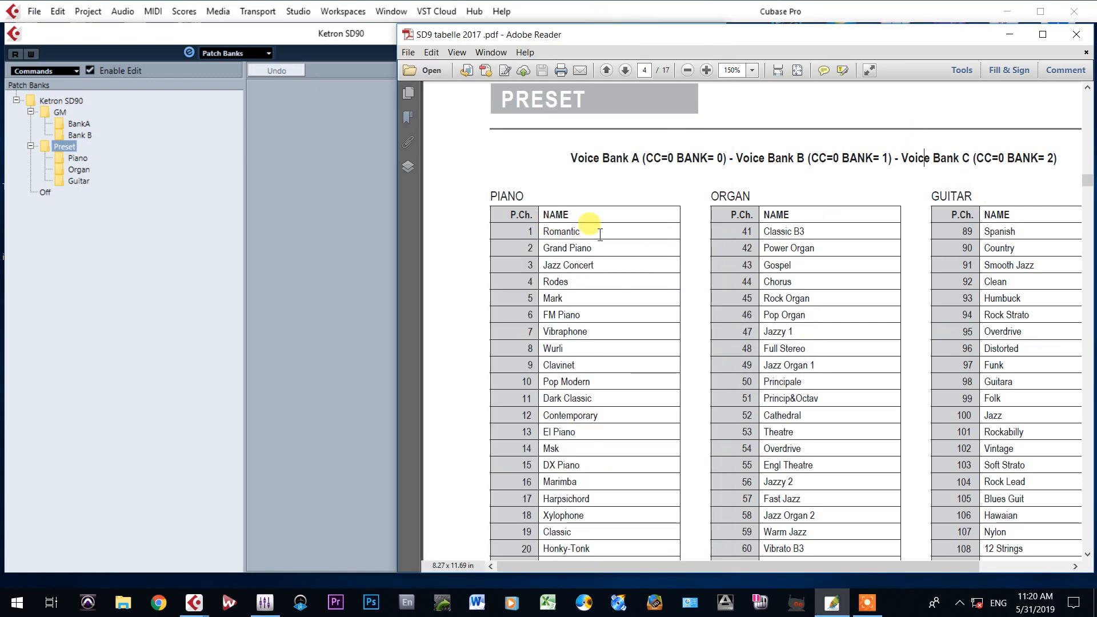
{"action": "left_click_drag", "start_coordinate": [1087, 181], "coordinate": [1088, 94]}
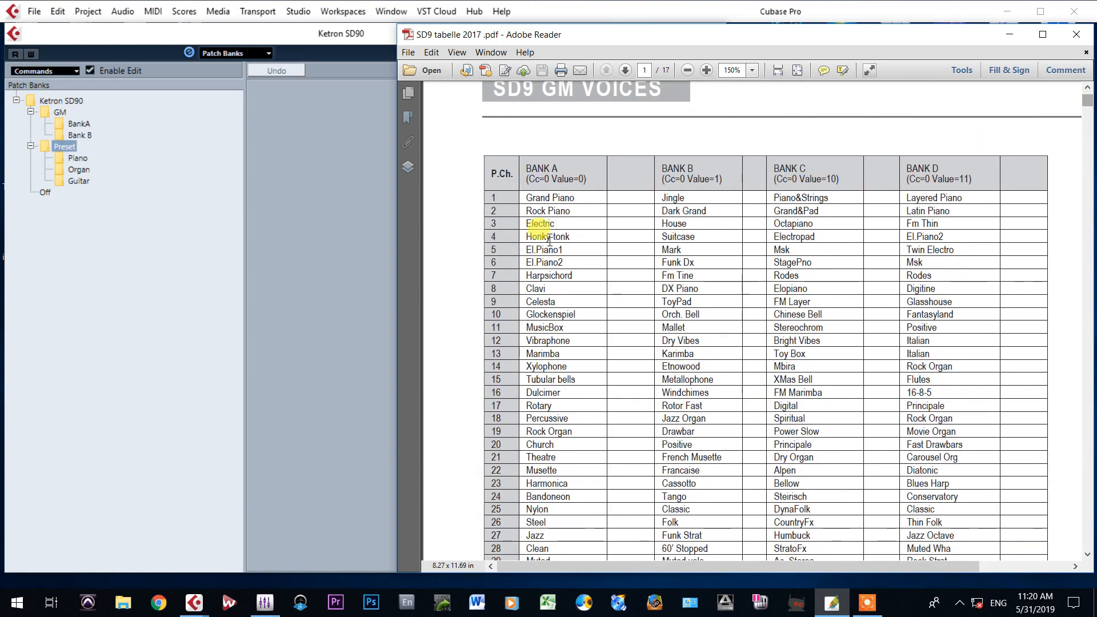
{"action": "left_click", "coordinate": [76, 125]}
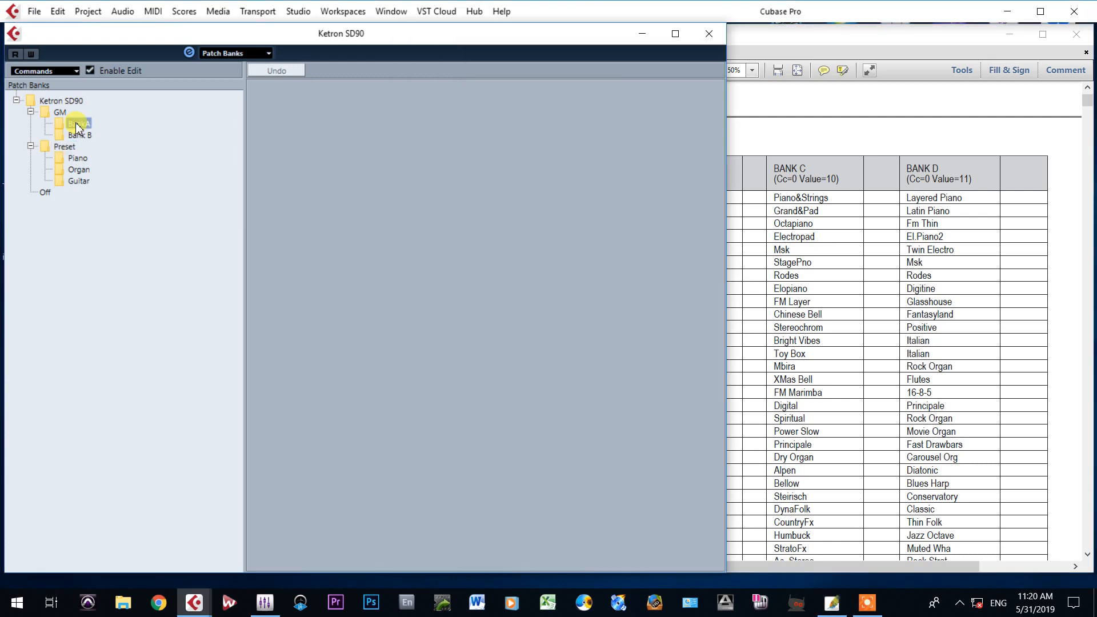
{"action": "left_click", "coordinate": [908, 151]}
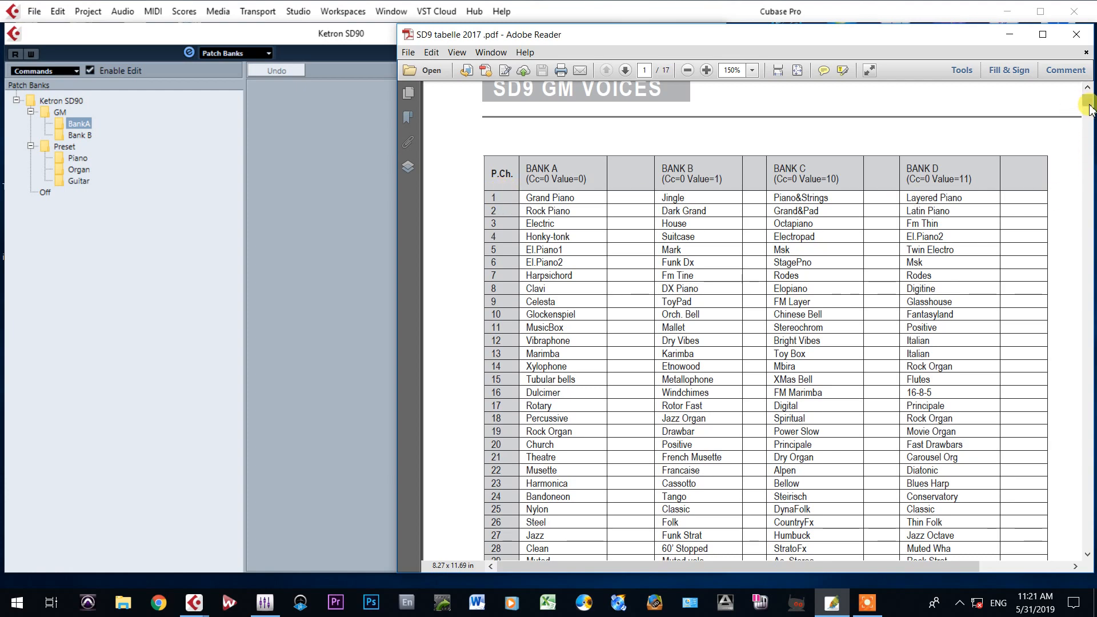
{"action": "left_click_drag", "start_coordinate": [1086, 103], "coordinate": [1079, 147]}
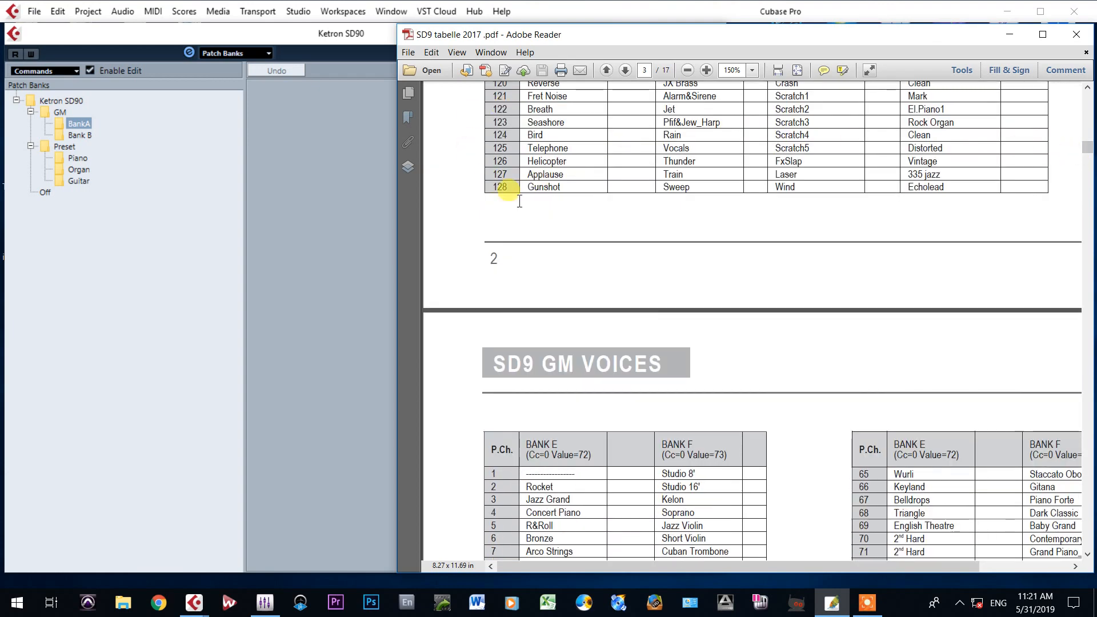
{"action": "scroll", "coordinate": [521, 202], "scroll_direction": "up", "scroll_amount": 3}
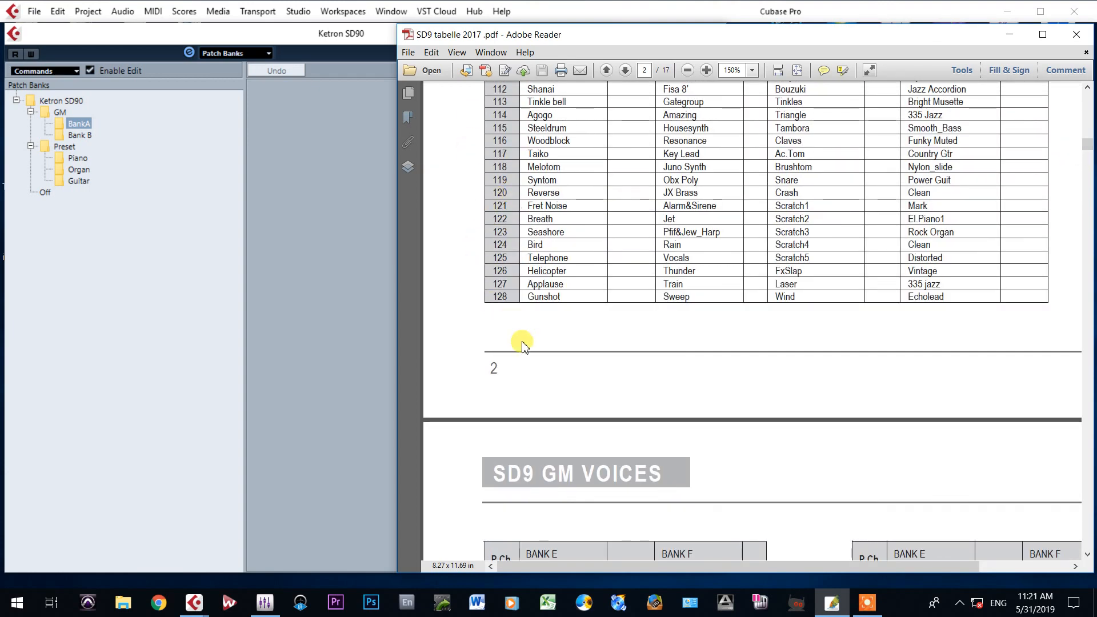
{"action": "scroll", "coordinate": [582, 375], "scroll_direction": "up", "scroll_amount": 3}
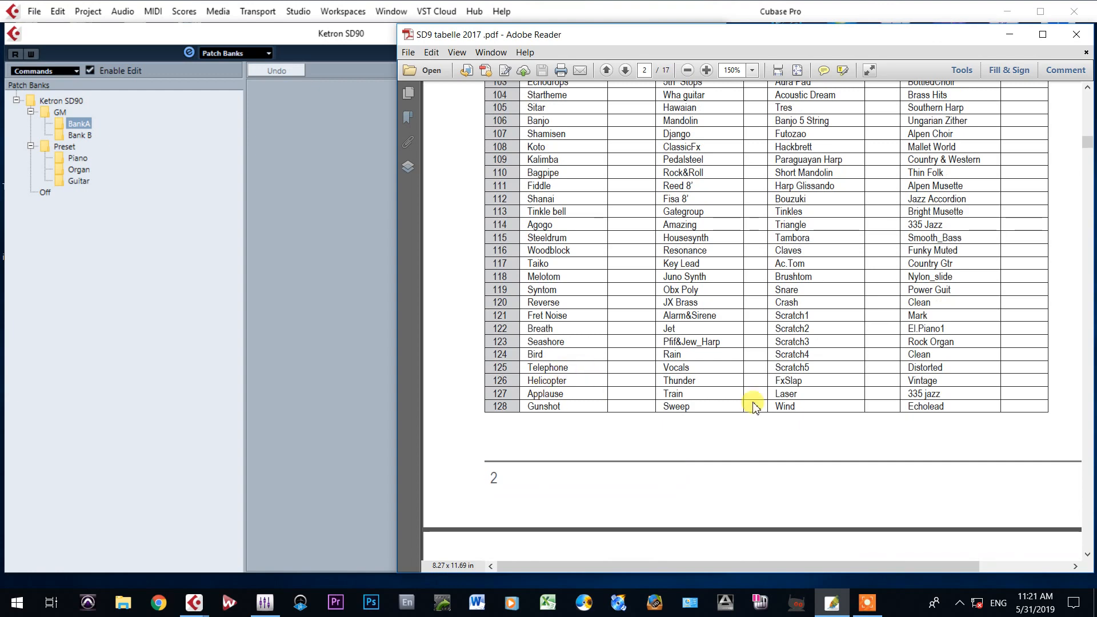
{"action": "left_click_drag", "start_coordinate": [1086, 142], "coordinate": [1087, 103]}
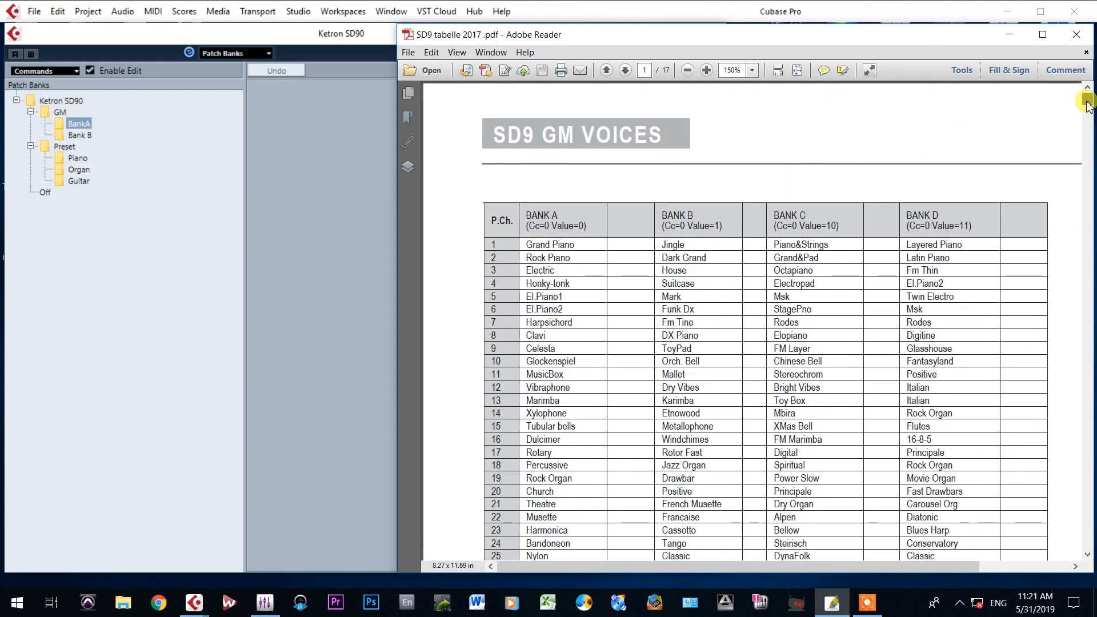
In Cubase, start adding multiple presets to the BankA folder and set the first MIDI message to CC: BankSelect MSB.
{"action": "right_click", "coordinate": [81, 125]}
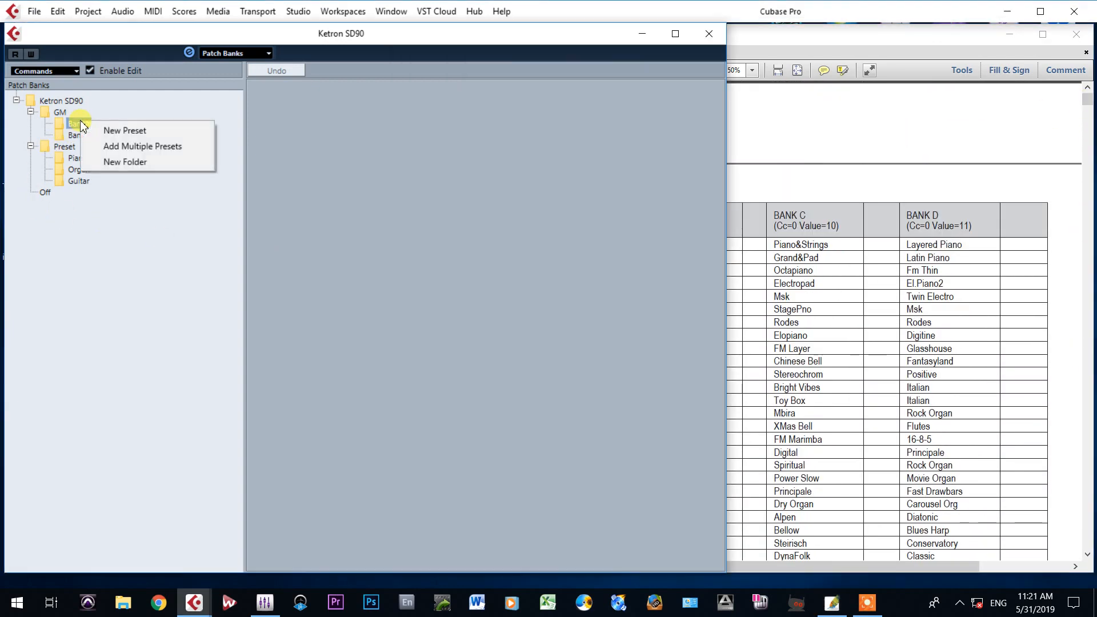
{"action": "left_click", "coordinate": [128, 150]}
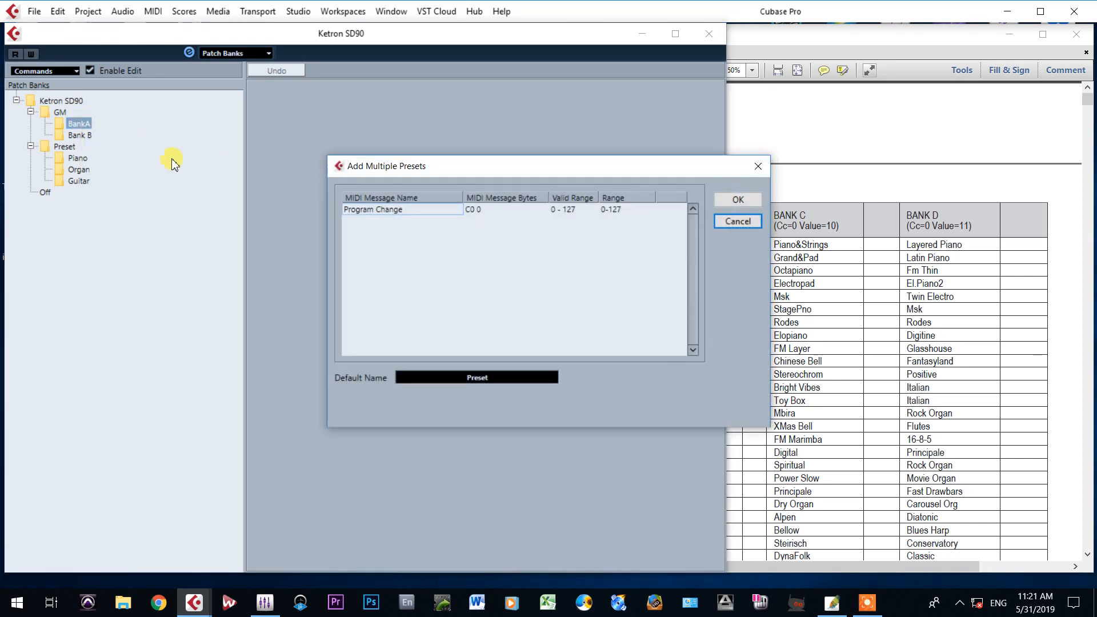
{"action": "left_click", "coordinate": [362, 214]}
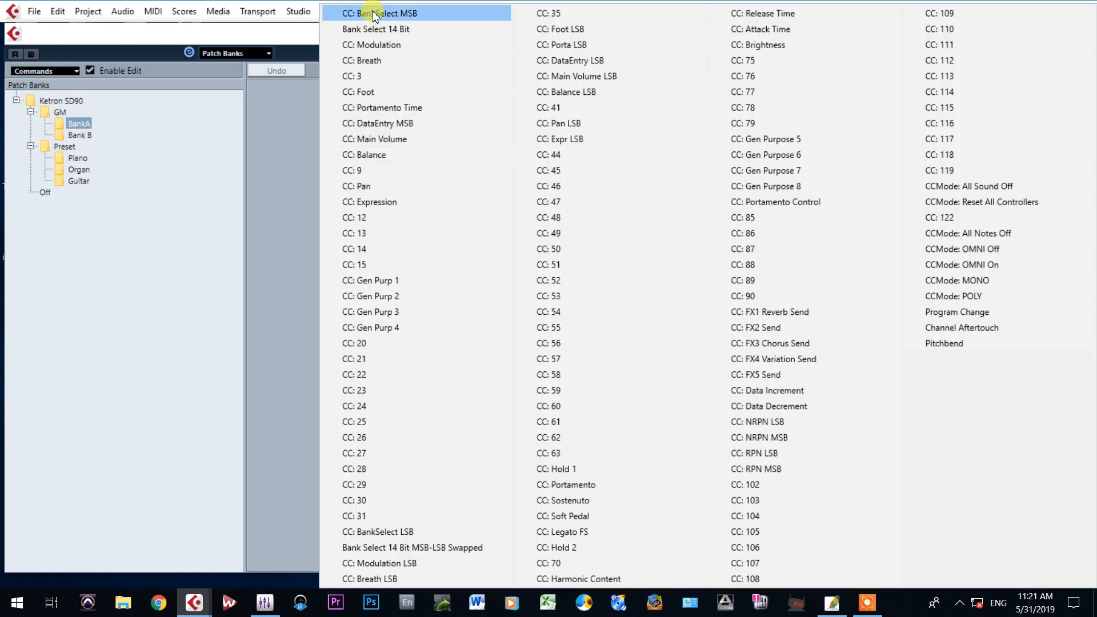
{"action": "left_click", "coordinate": [399, 13]}
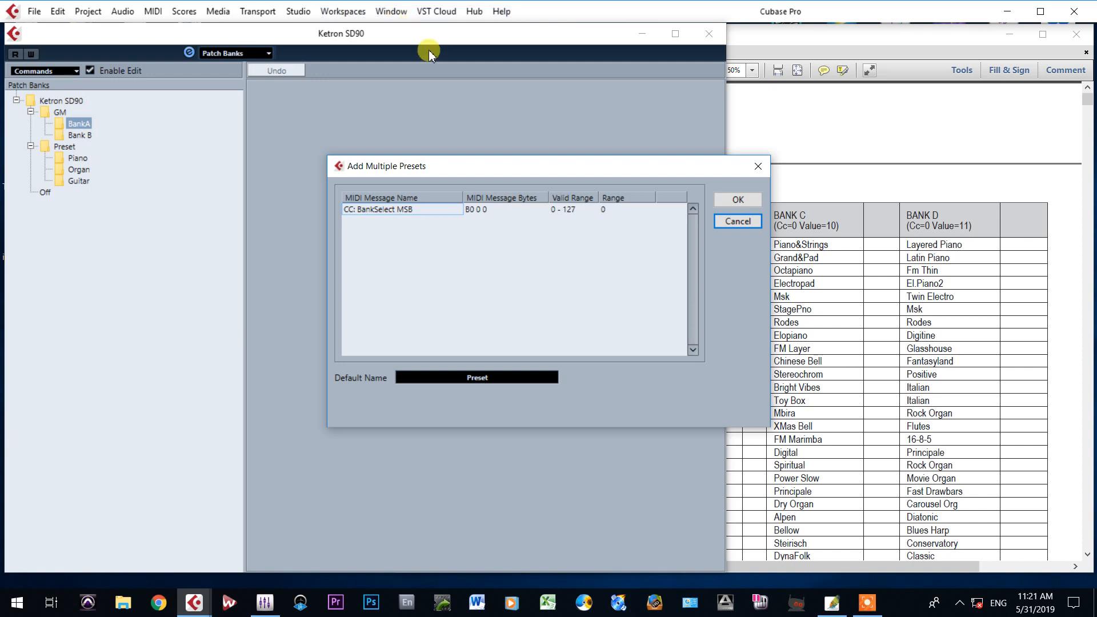
Keep the BankSelect MSB range at 0 and add Program Change as the second MIDI message.
{"action": "left_click_drag", "start_coordinate": [679, 166], "coordinate": [578, 196]}
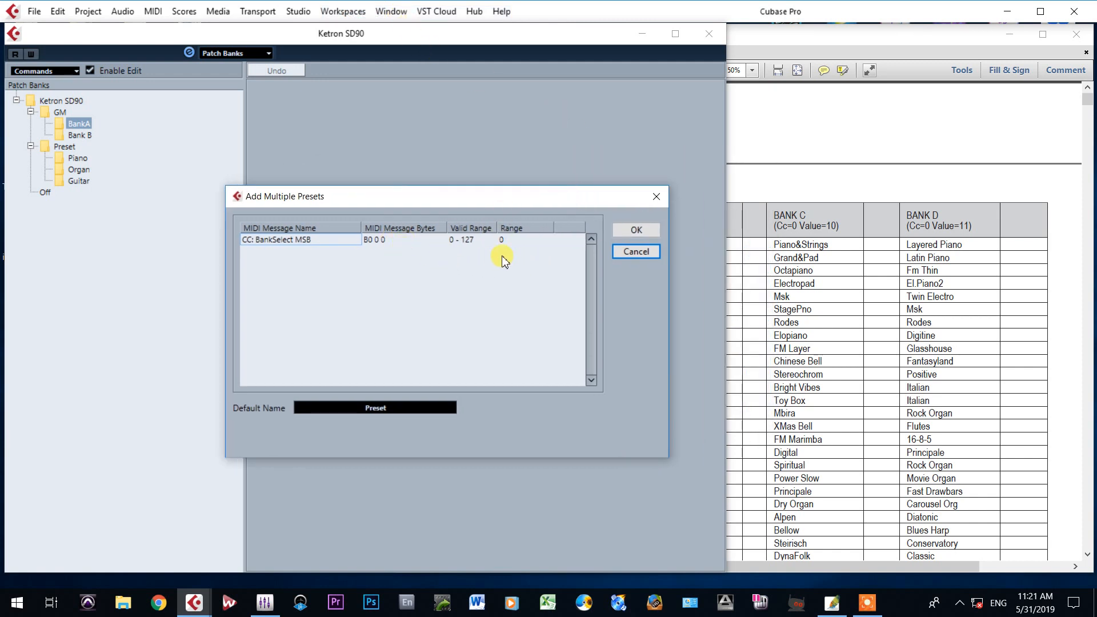
{"action": "double_click", "coordinate": [501, 242]}
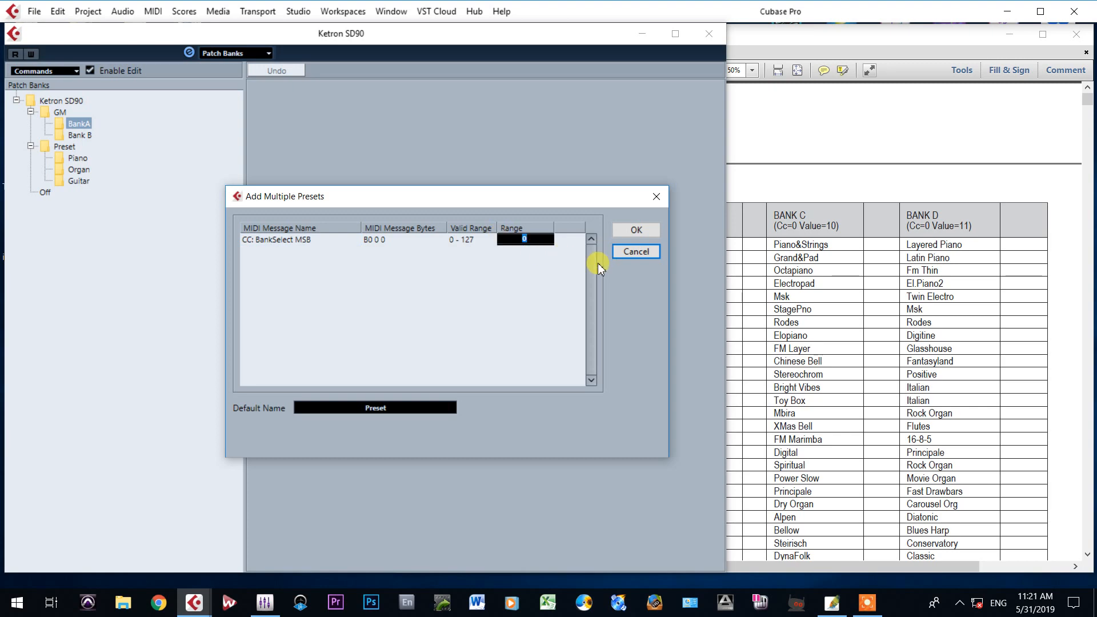
{"action": "left_click", "coordinate": [515, 313]}
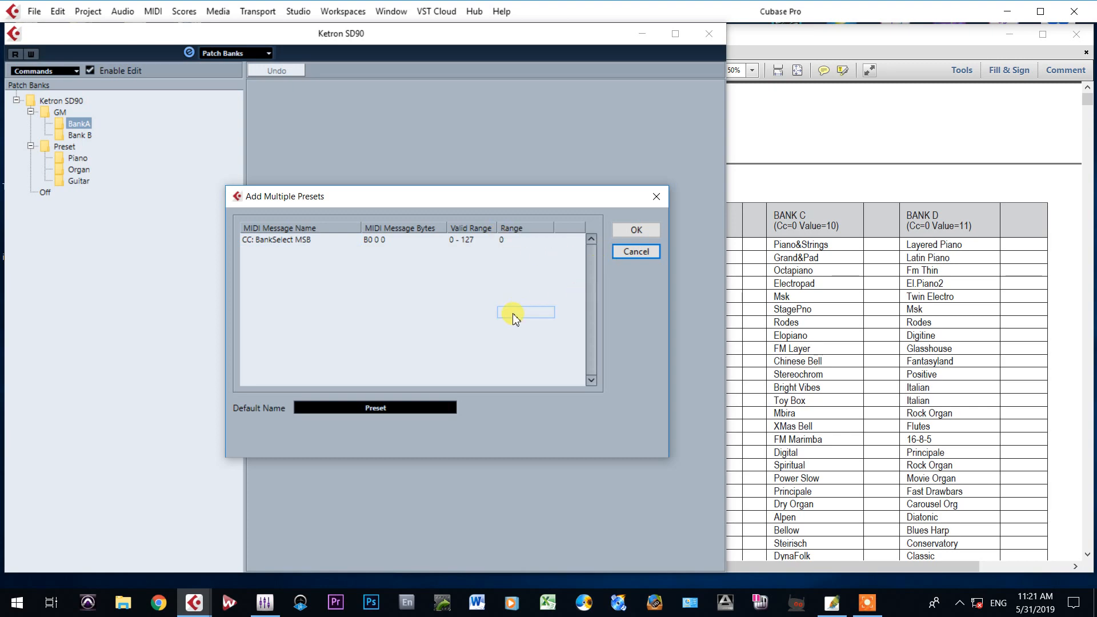
{"action": "double_click", "coordinate": [270, 251]}
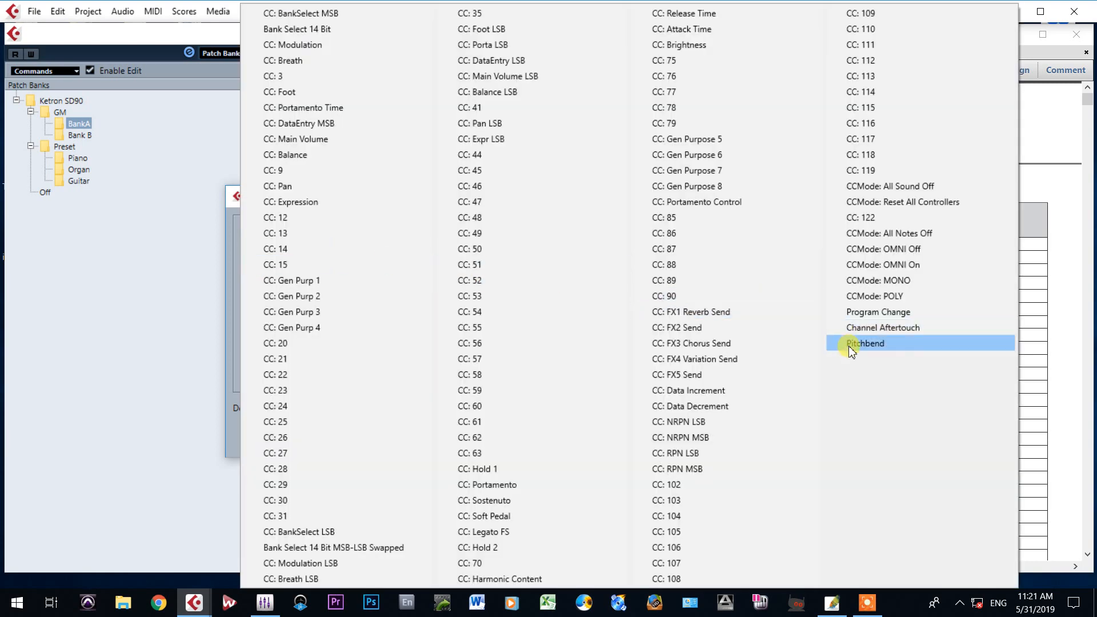
{"action": "left_click", "coordinate": [865, 312]}
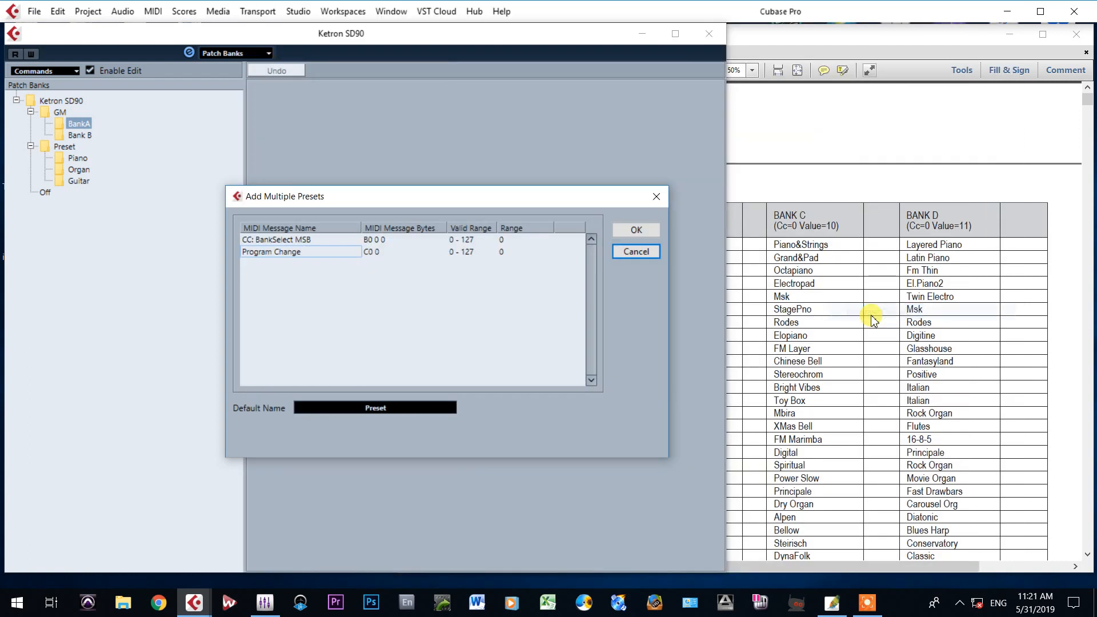
Set the Program Change range to 0-127 and generate the presets in BankA.
{"action": "double_click", "coordinate": [507, 257]}
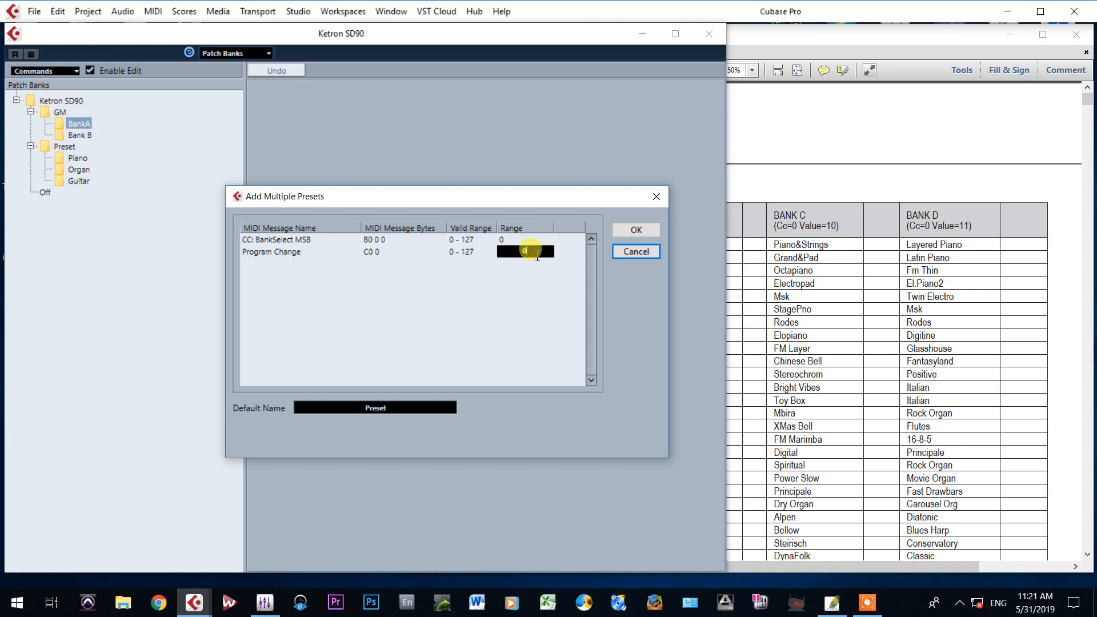
{"action": "type", "text": "-127"}
{"action": "left_click", "coordinate": [633, 232]}
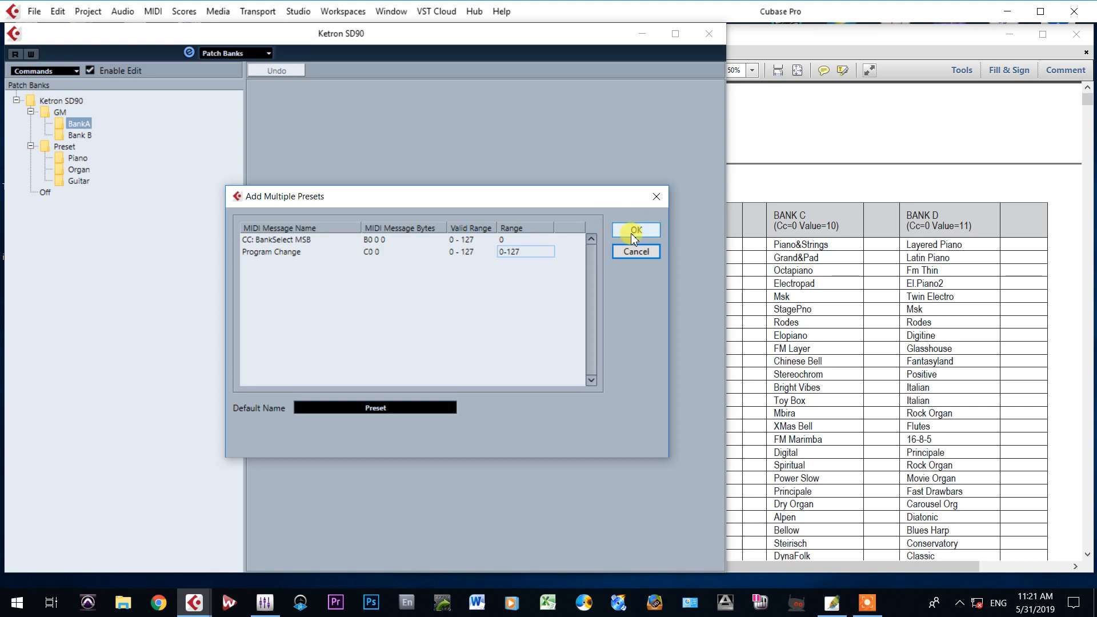
{"action": "left_click", "coordinate": [633, 232]}
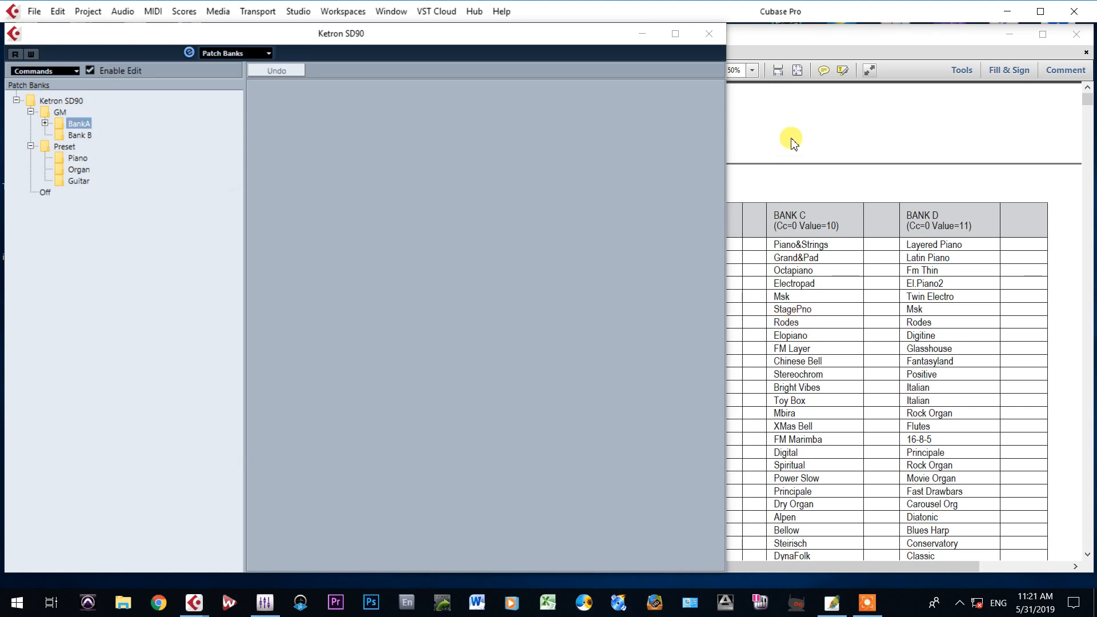
Expand BankA and check the BankSelect MSB and Program Change values of its first and last presets.
{"action": "left_click", "coordinate": [791, 139]}
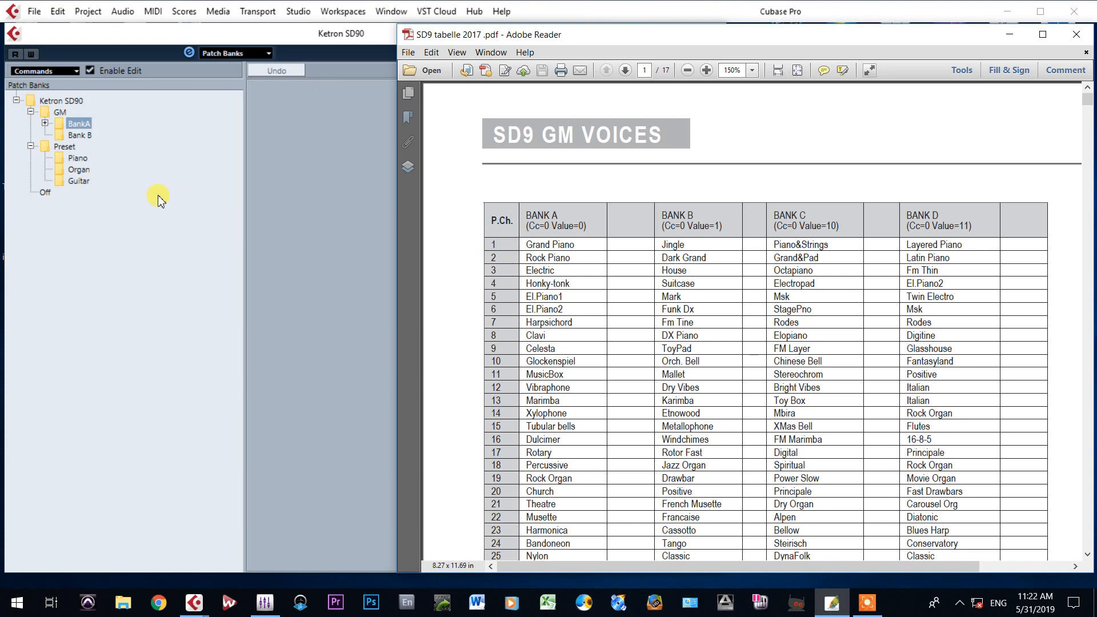
{"action": "left_click", "coordinate": [44, 124]}
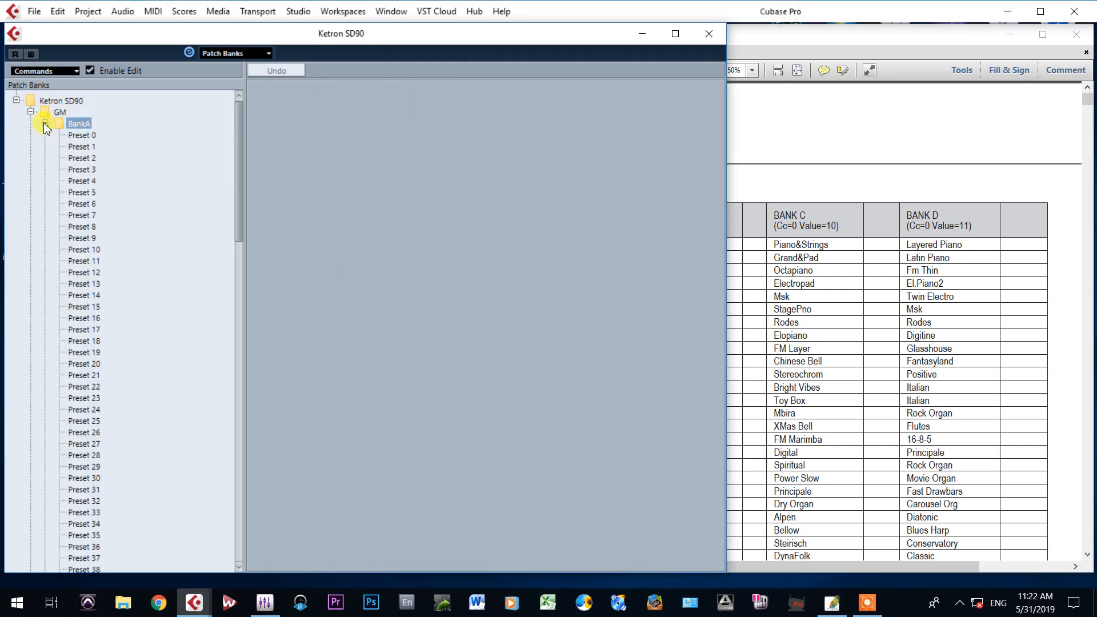
{"action": "left_click", "coordinate": [74, 135]}
{"action": "scroll", "coordinate": [132, 237], "scroll_direction": "down", "scroll_amount": 20}
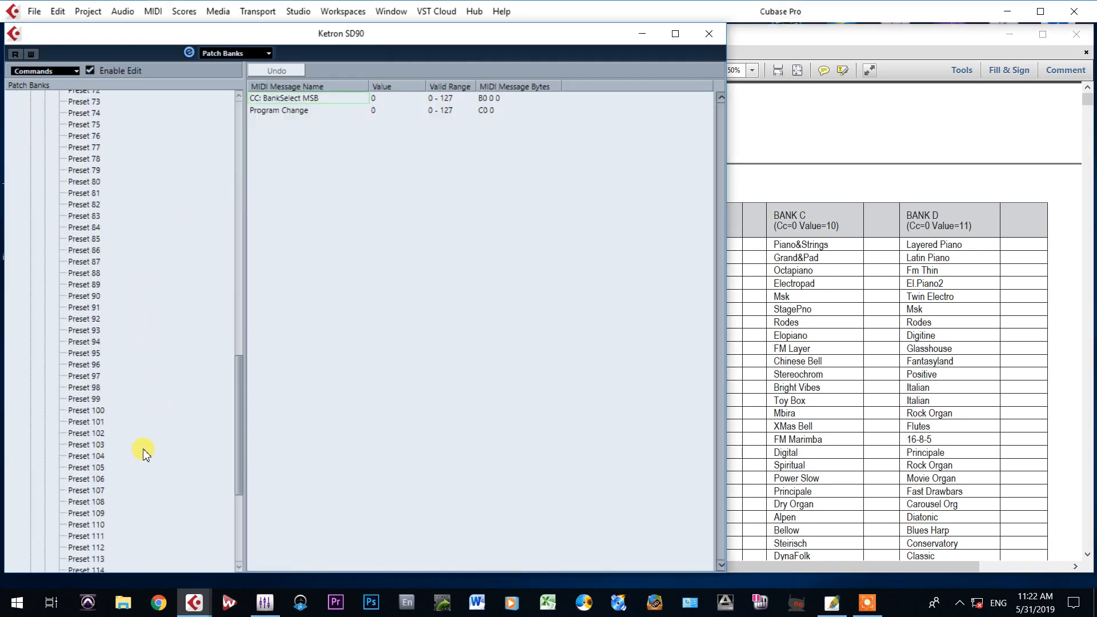
{"action": "left_click", "coordinate": [83, 495]}
{"action": "scroll", "coordinate": [105, 412], "scroll_direction": "up", "scroll_amount": 20}
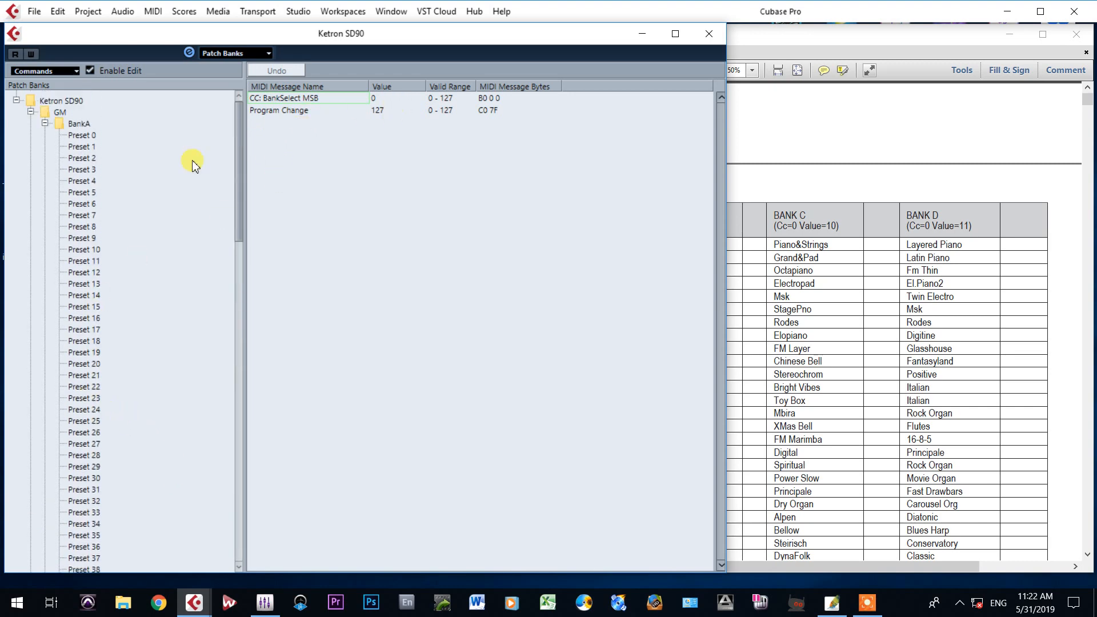
{"action": "left_click", "coordinate": [80, 135]}
Copy the Bank A voice name Grand Piano from Adobe Reader and rename Preset 0 in Cubase as Grand Piano 0.
{"action": "left_click", "coordinate": [808, 145]}
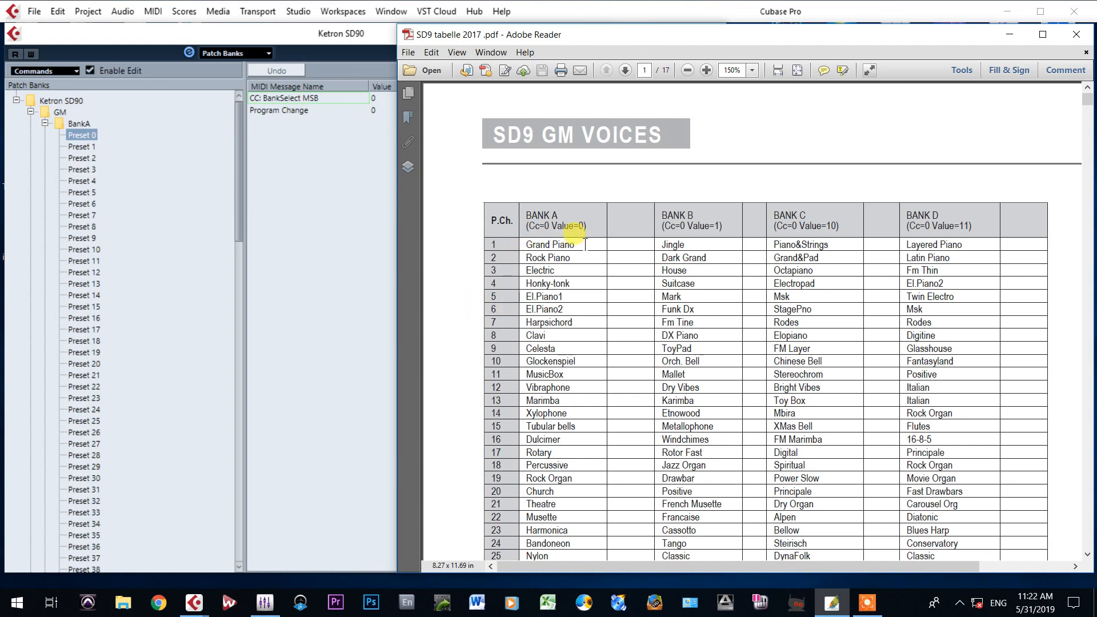
{"action": "left_click_drag", "start_coordinate": [585, 245], "coordinate": [523, 245]}
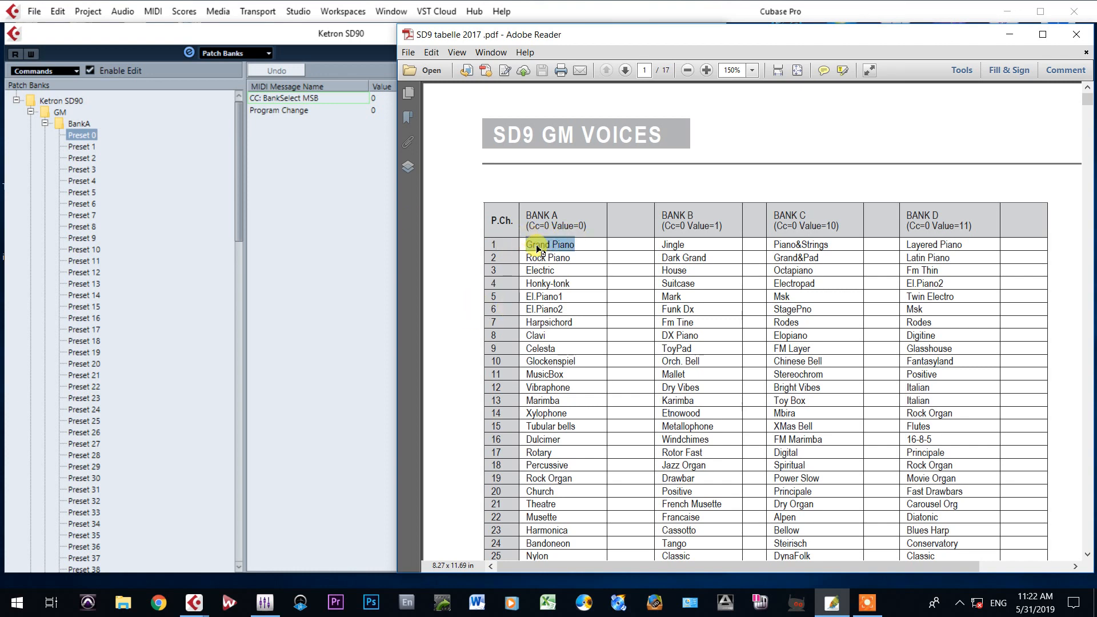
{"action": "right_click", "coordinate": [537, 247]}
{"action": "left_click", "coordinate": [558, 256]}
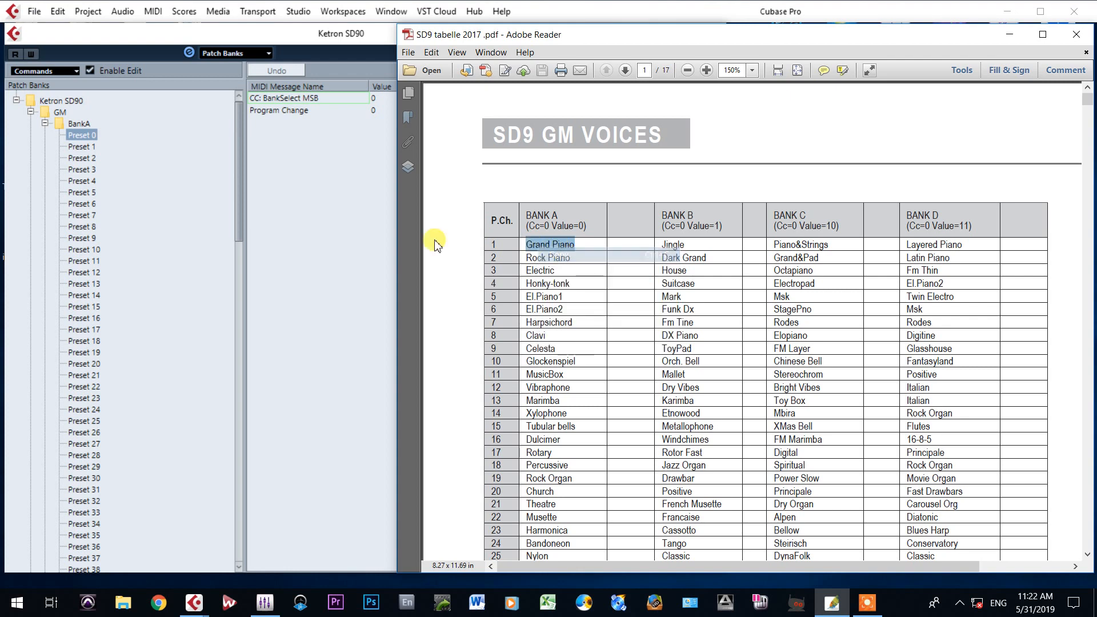
{"action": "left_click", "coordinate": [85, 135]}
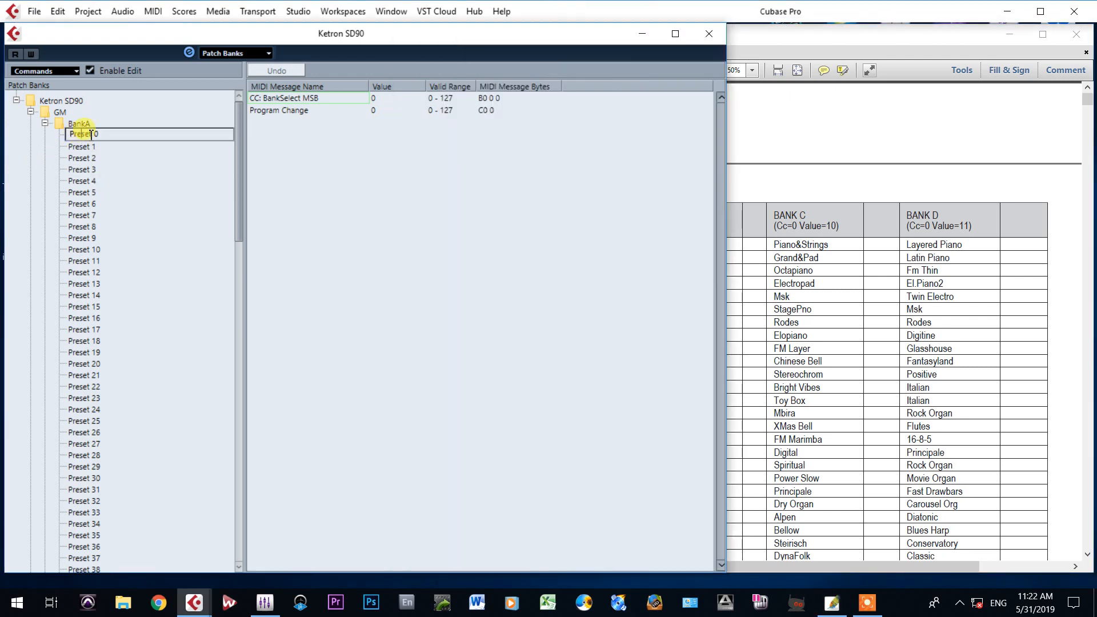
{"action": "double_click", "coordinate": [84, 134]}
{"action": "right_click", "coordinate": [75, 133]}
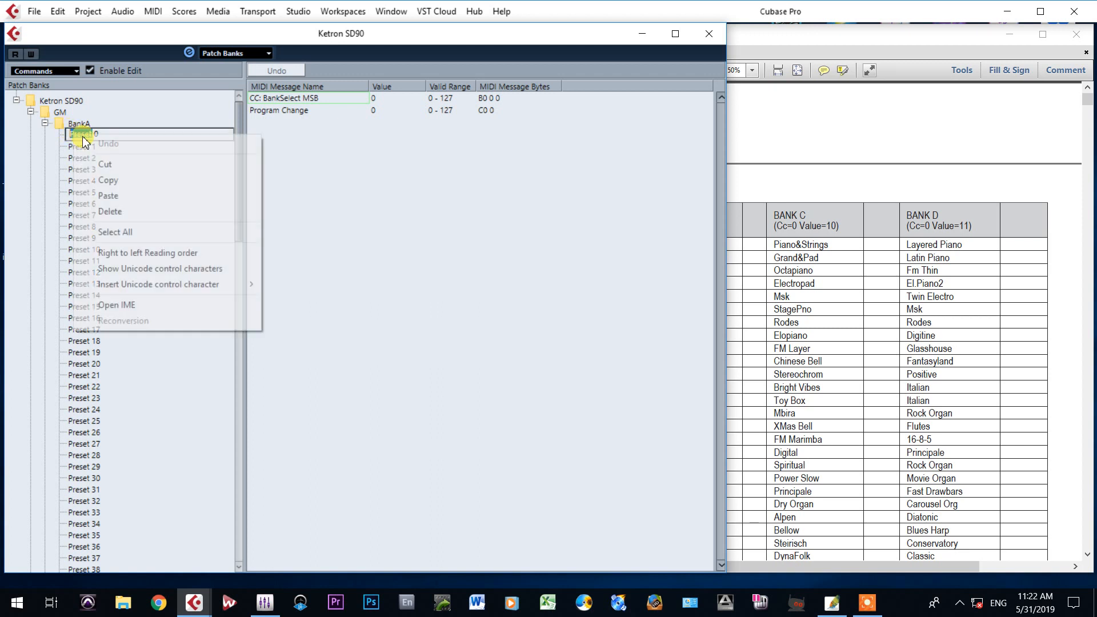
{"action": "left_click", "coordinate": [113, 196]}
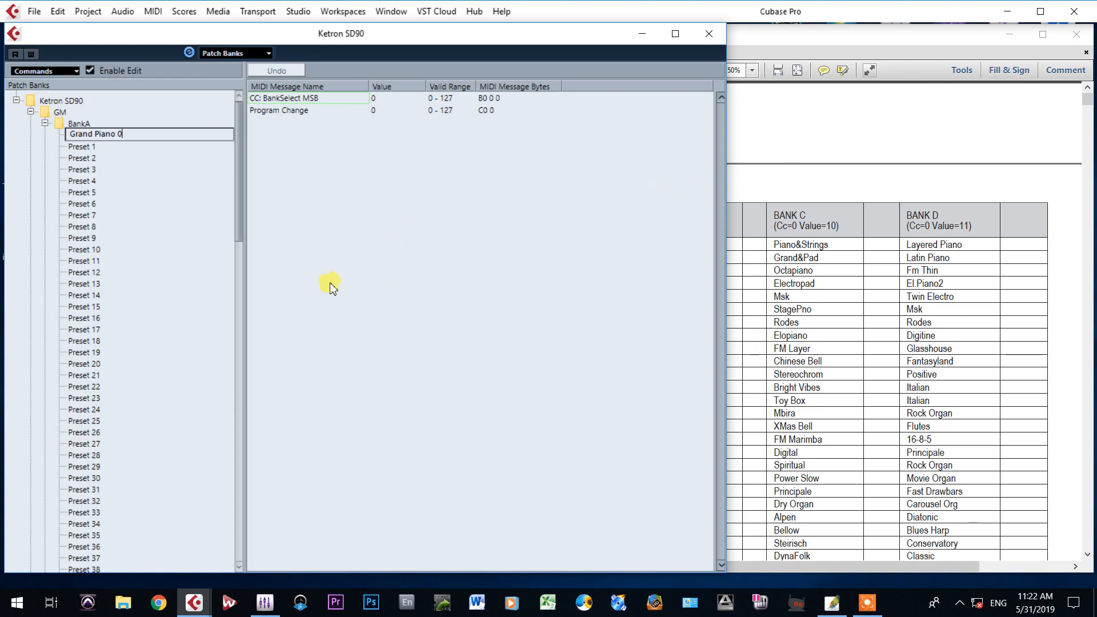
Copy Bank A's second voice name, Rock Piano, from Adobe Reader and rename Preset 1 in Cubase as Rock Piano 1.
{"action": "left_click", "coordinate": [817, 139]}
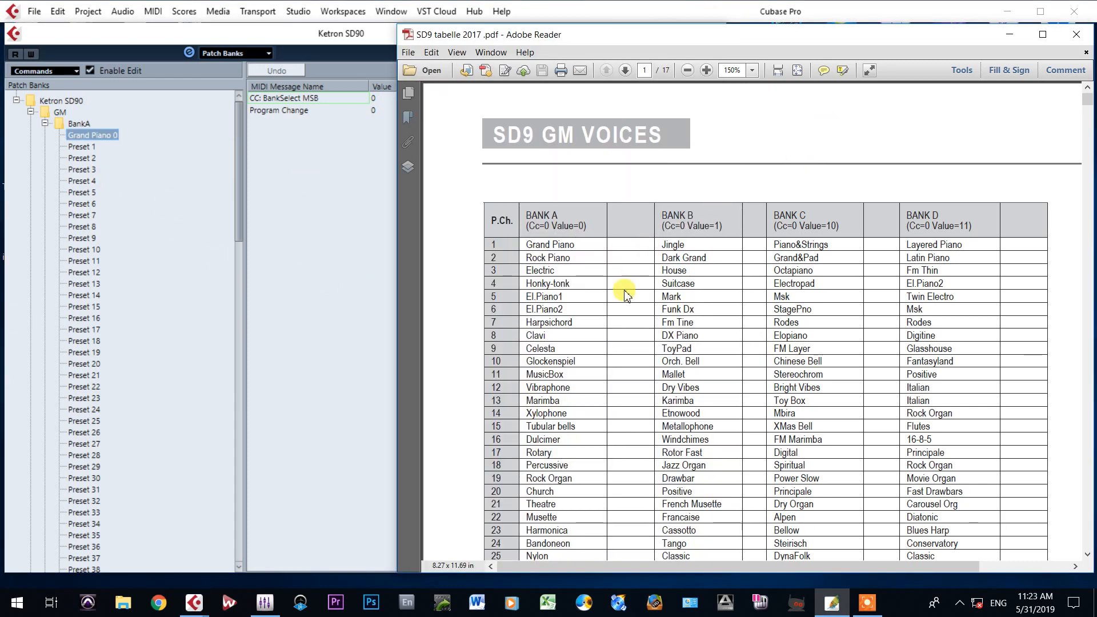
{"action": "left_click_drag", "start_coordinate": [570, 257], "coordinate": [526, 258]}
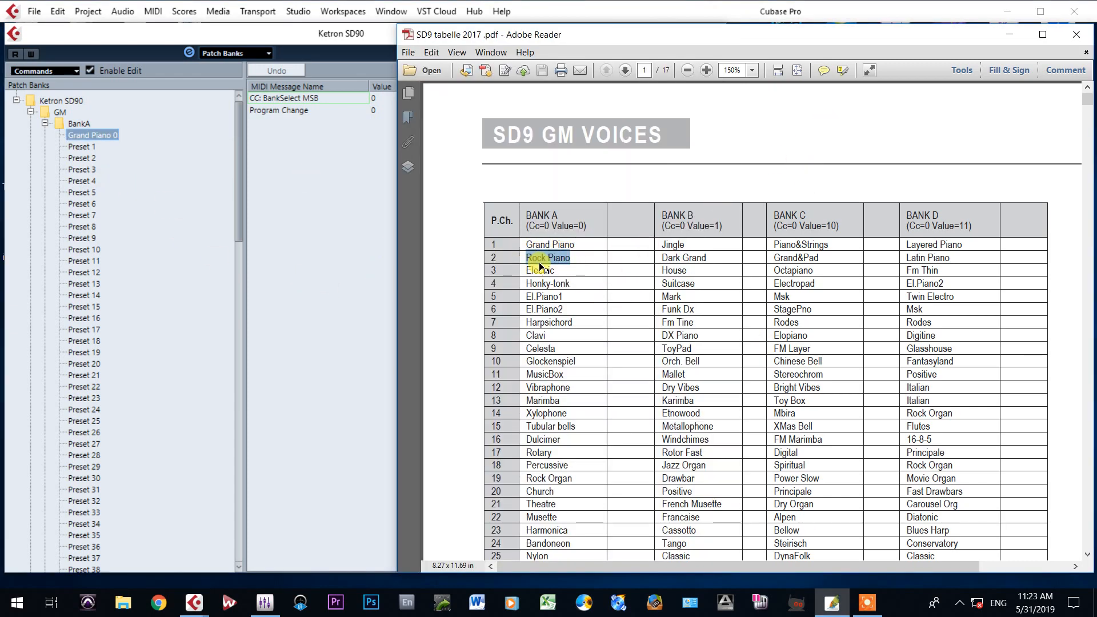
{"action": "right_click", "coordinate": [543, 262]}
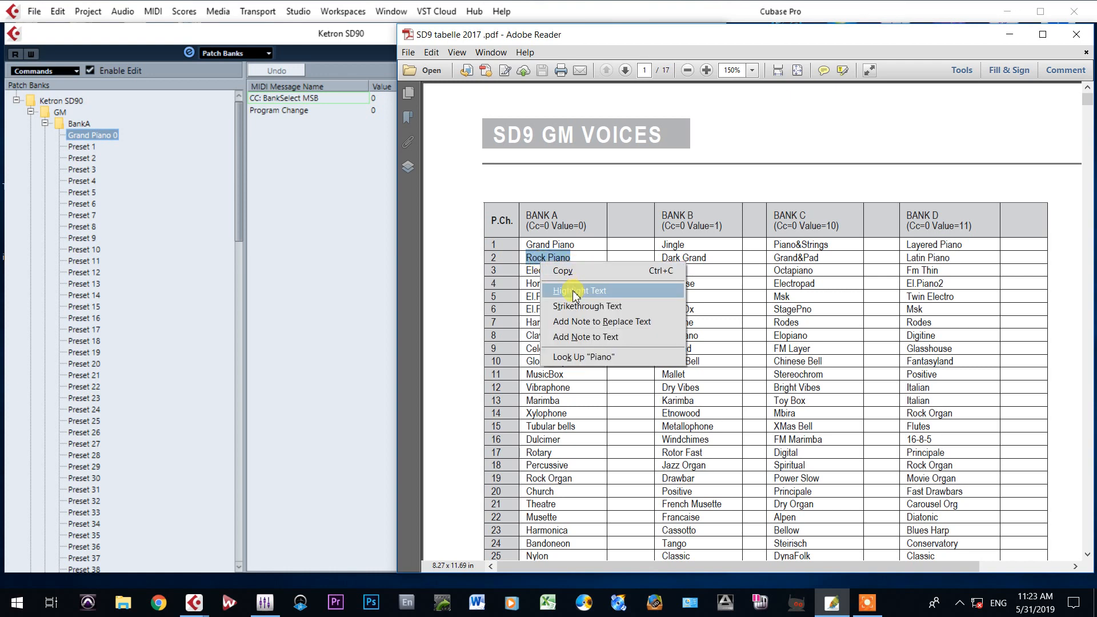
{"action": "left_click", "coordinate": [563, 270]}
{"action": "double_click", "coordinate": [82, 147]}
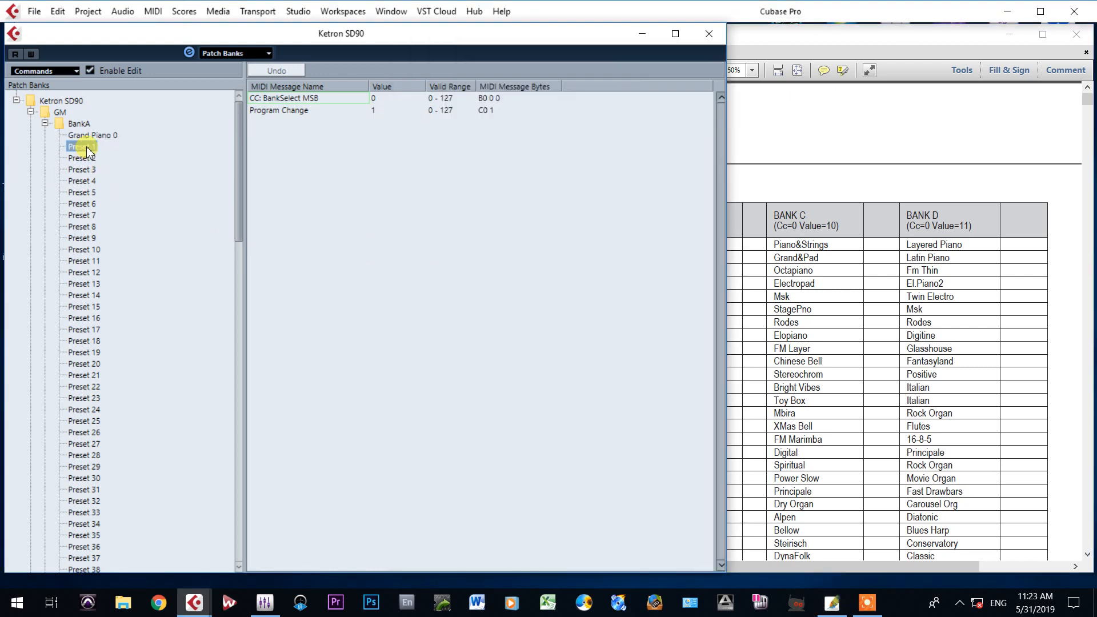
{"action": "left_click", "coordinate": [91, 147]}
{"action": "left_click_drag", "start_coordinate": [92, 146], "coordinate": [63, 147]}
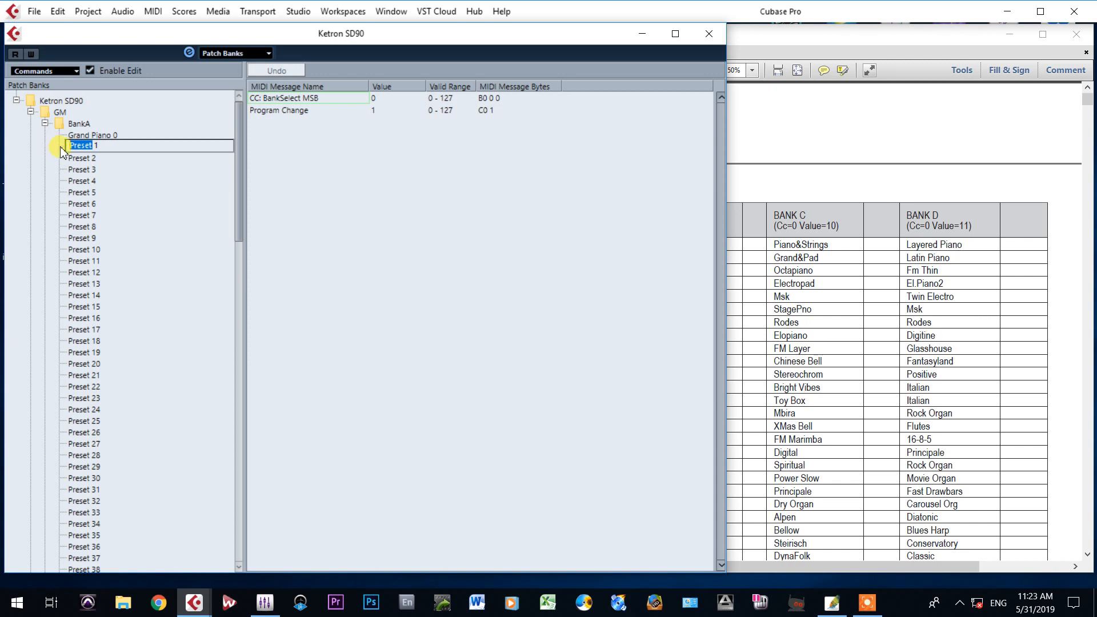
{"action": "right_click", "coordinate": [98, 144]}
{"action": "left_click", "coordinate": [120, 204]}
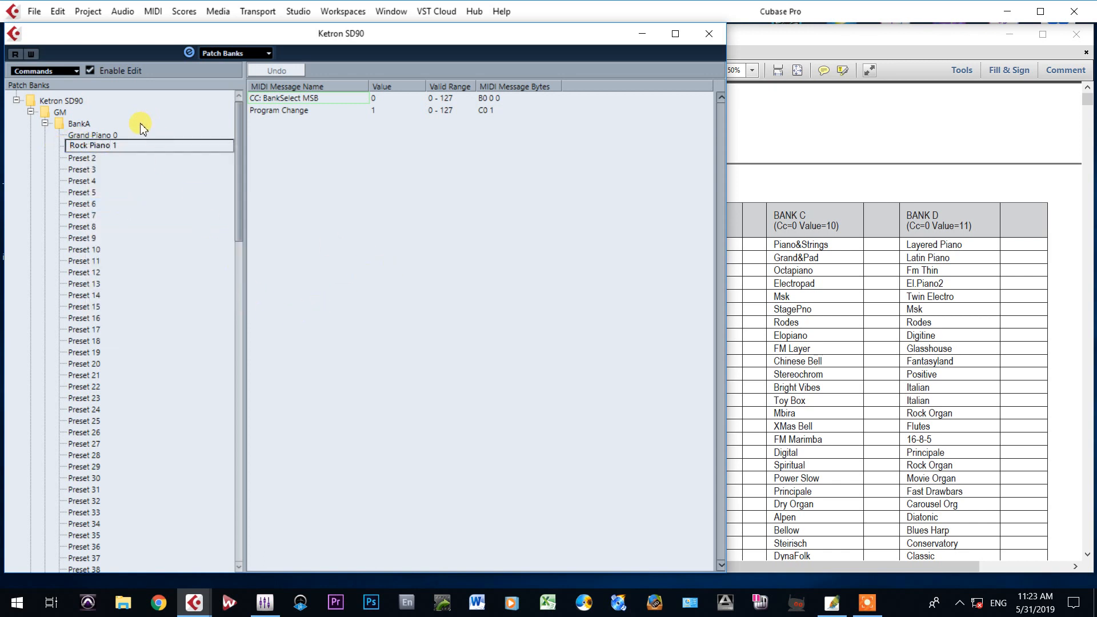
In Adobe Reader, copy the Bank A voice name Gunshot from program number 128 of the SD9 GM VOICES table.
{"action": "scroll", "coordinate": [895, 326], "scroll_direction": "down", "scroll_amount": 5}
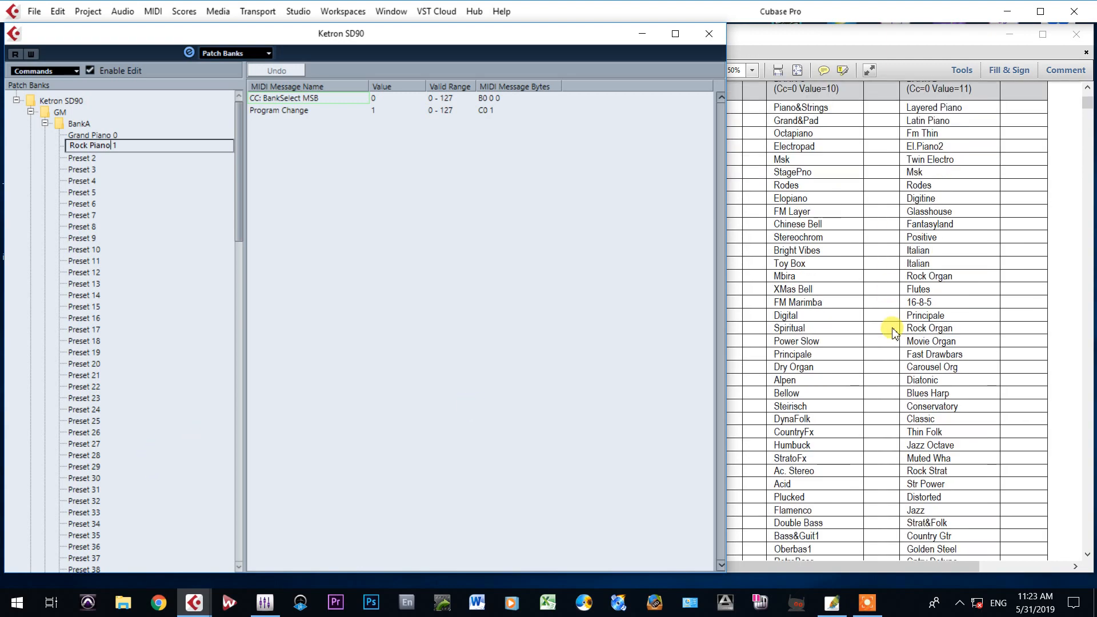
{"action": "left_click", "coordinate": [842, 81]}
{"action": "scroll", "coordinate": [571, 400], "scroll_direction": "down", "scroll_amount": 15}
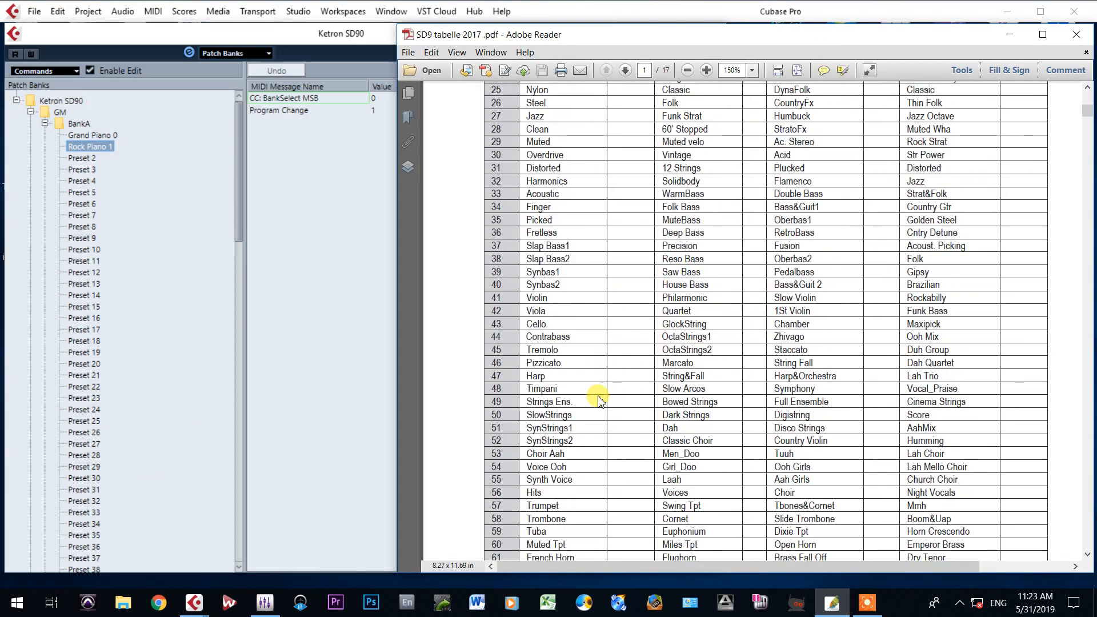
{"action": "scroll", "coordinate": [572, 405], "scroll_direction": "down", "scroll_amount": 20}
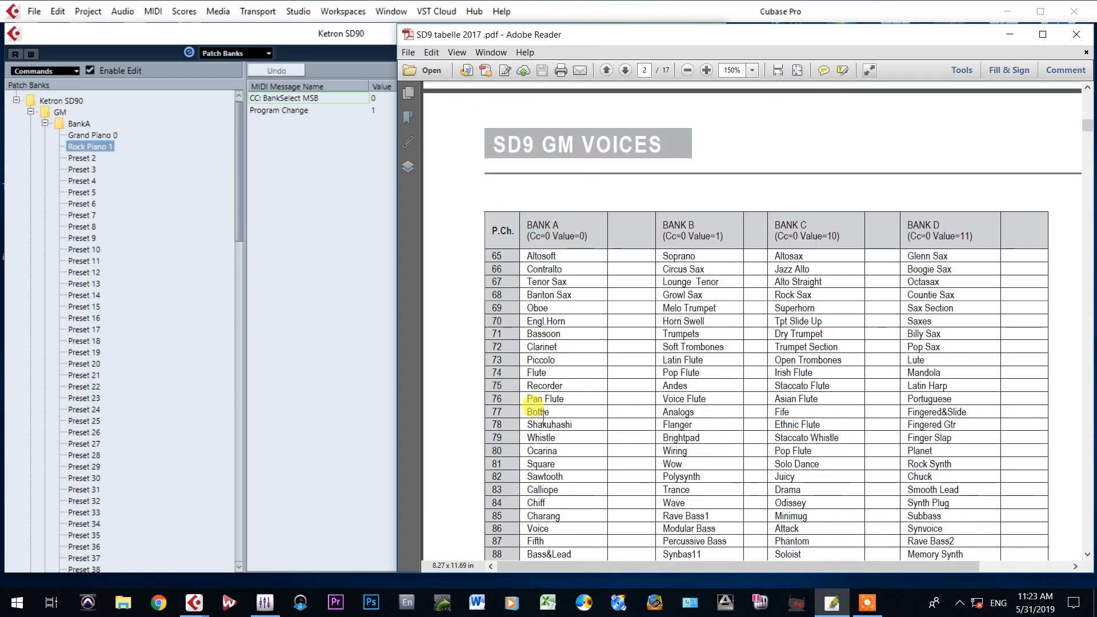
{"action": "scroll", "coordinate": [541, 417], "scroll_direction": "down", "scroll_amount": 10}
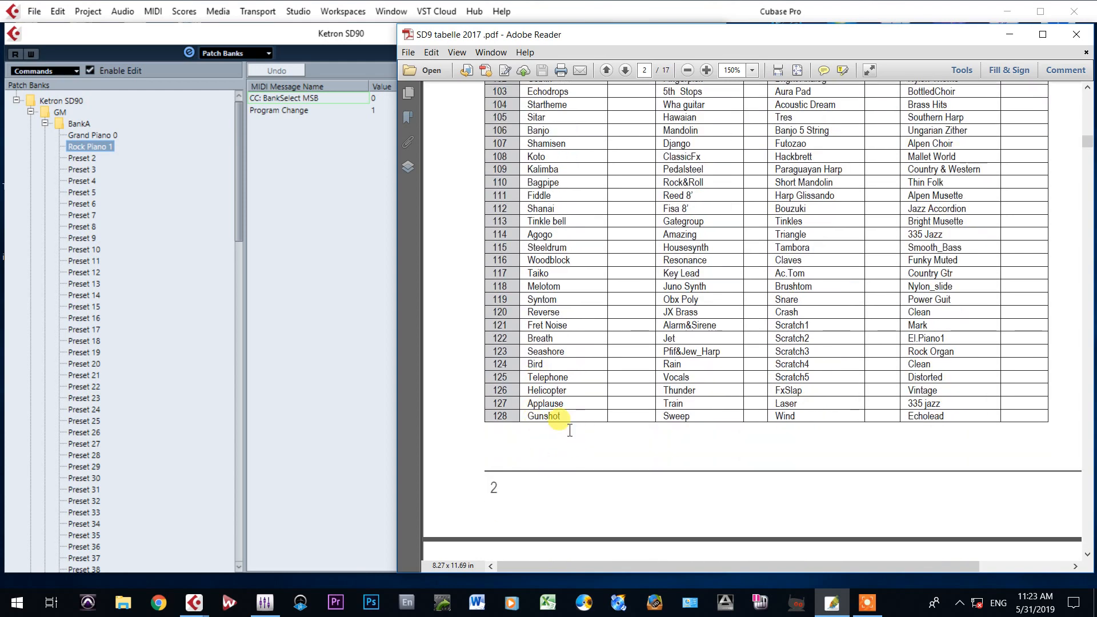
{"action": "mouse_move", "coordinate": [563, 422]}
{"action": "left_mouse_down"}
{"action": "mouse_move", "coordinate": [517, 426]}
{"action": "mouse_move", "coordinate": [545, 426]}
{"action": "left_mouse_up"}
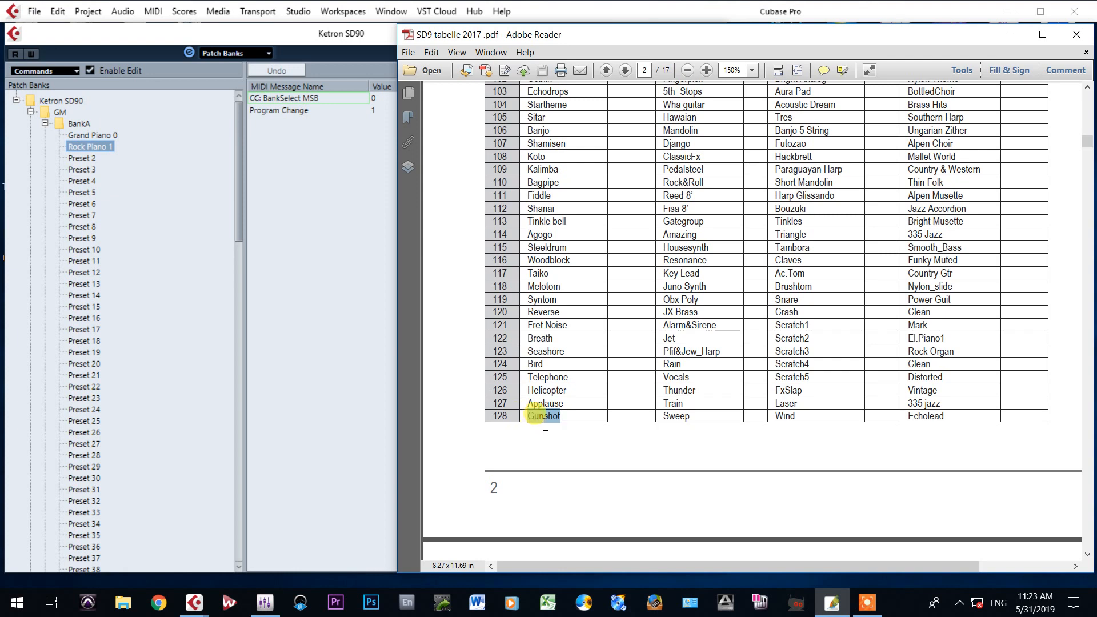
{"action": "right_click", "coordinate": [546, 426]}
{"action": "left_click", "coordinate": [571, 432]}
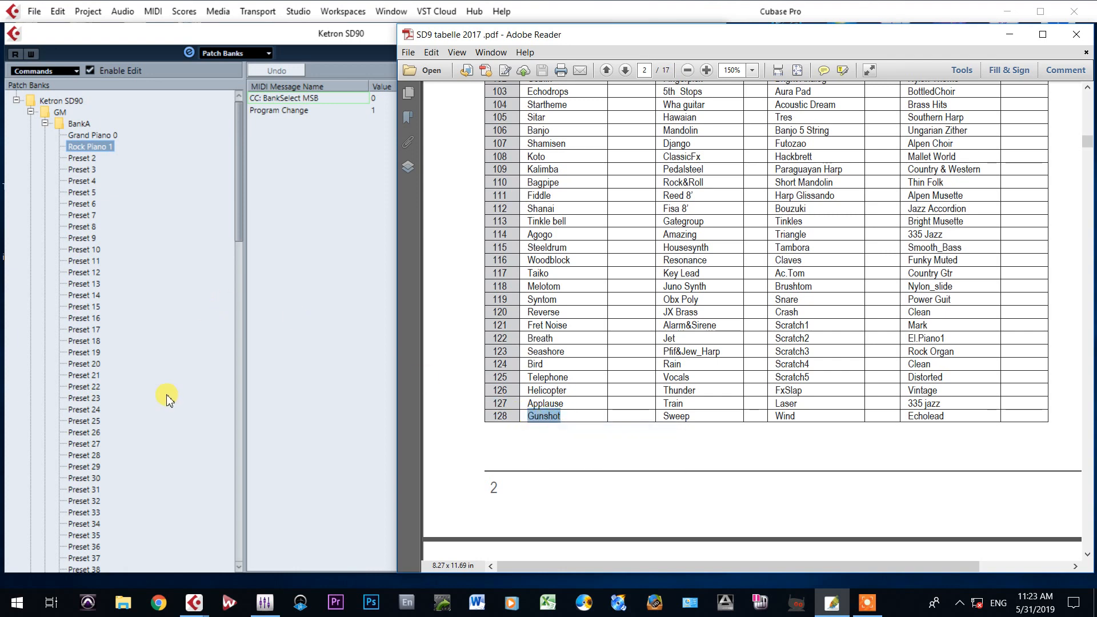
In Cubase, rename BankA's last preset, Preset 127, as Gunshot 127 using the copied voice name.
{"action": "scroll", "coordinate": [165, 406], "scroll_direction": "down", "scroll_amount": 20}
{"action": "left_click", "coordinate": [74, 526]}
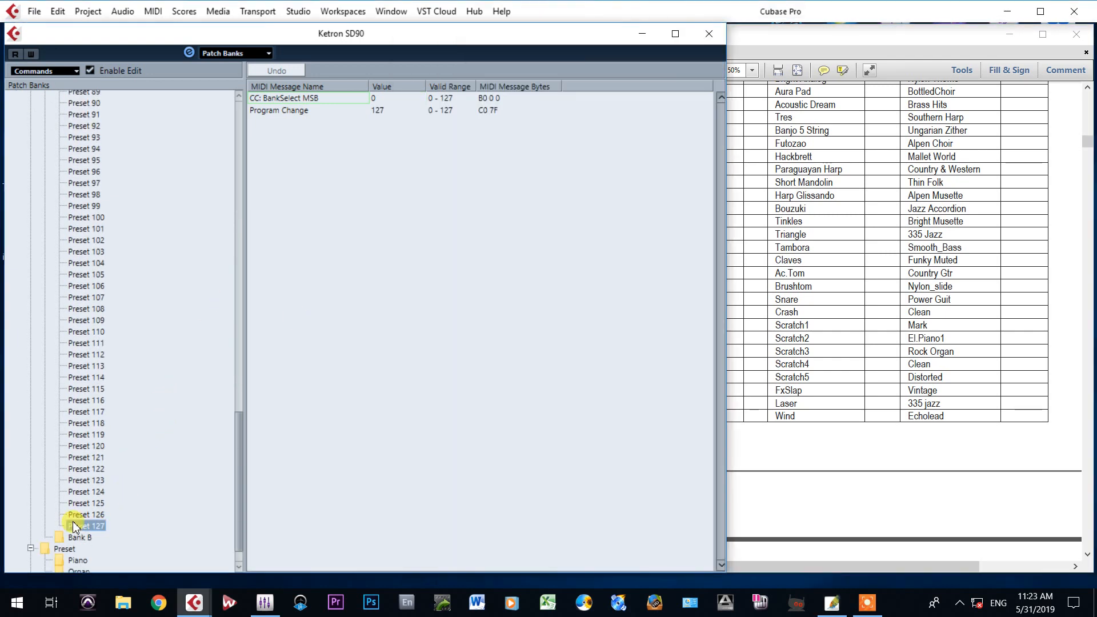
{"action": "left_click", "coordinate": [74, 525]}
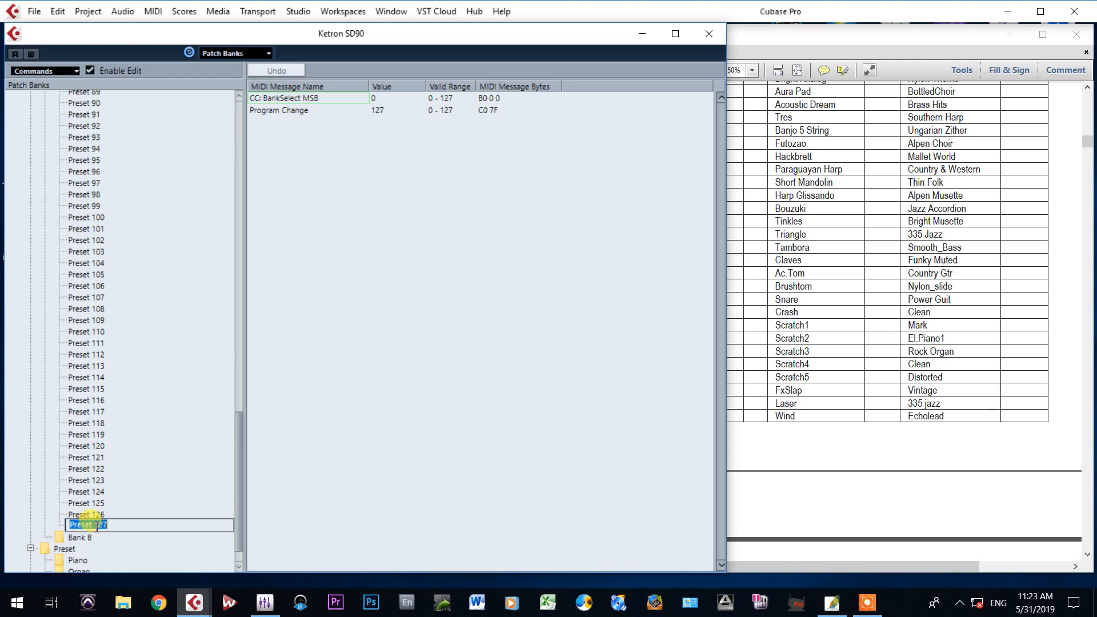
{"action": "left_click_drag", "start_coordinate": [93, 525], "coordinate": [70, 525]}
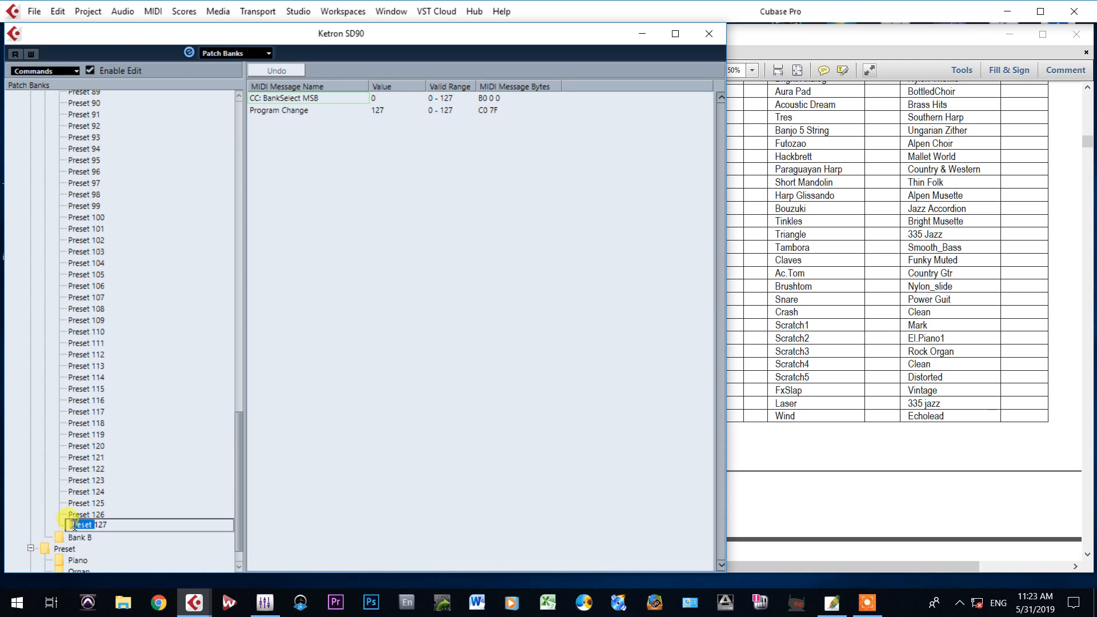
{"action": "right_click", "coordinate": [74, 525]}
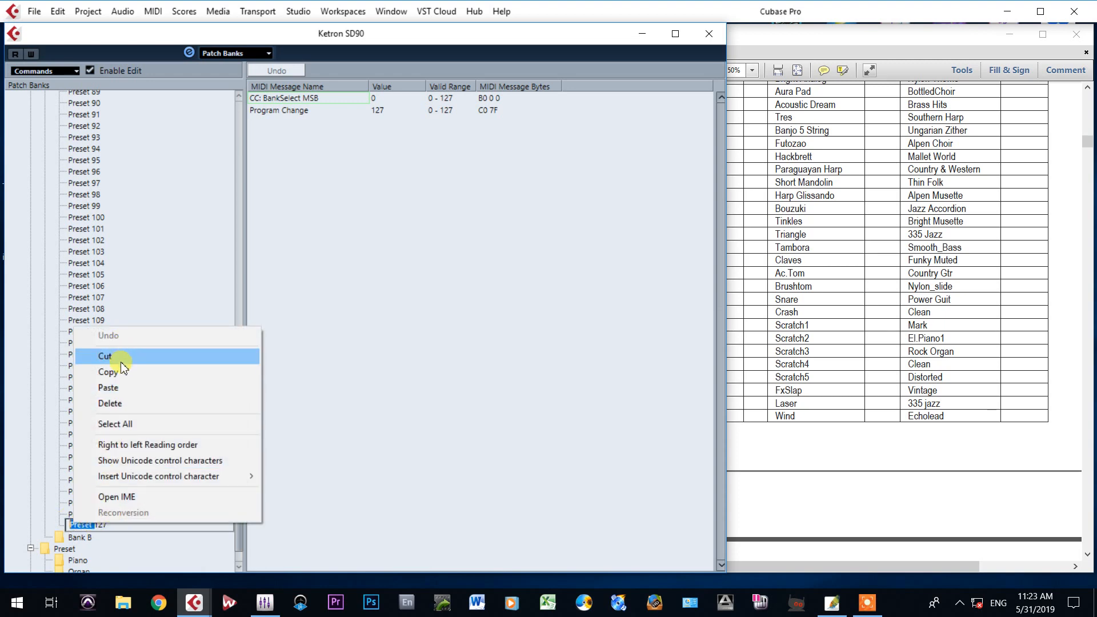
{"action": "left_click", "coordinate": [108, 387]}
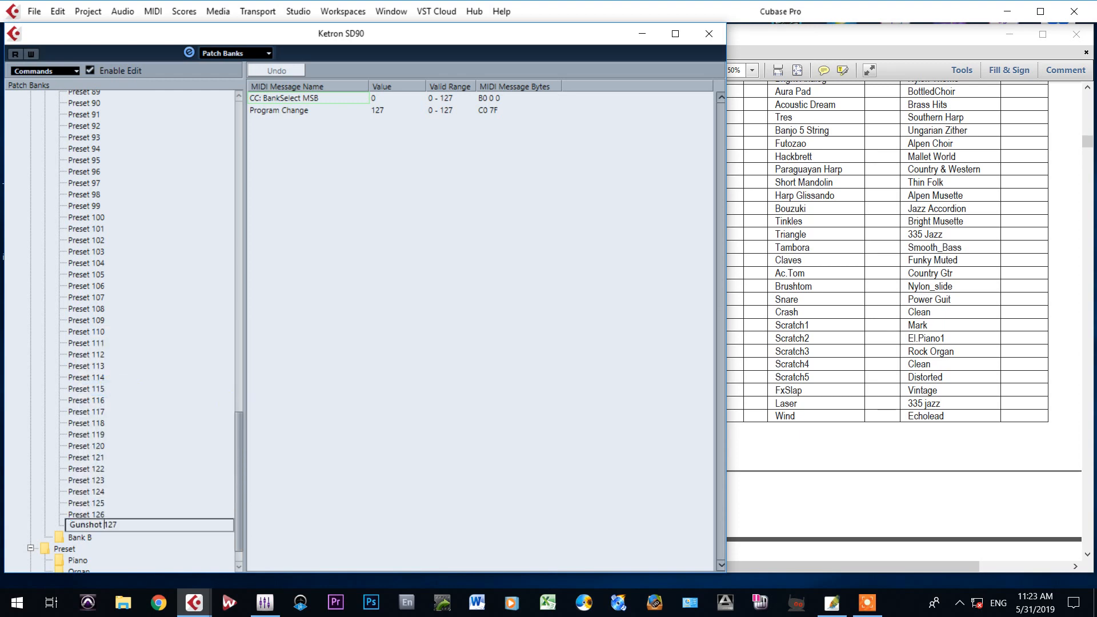
{"action": "left_click", "coordinate": [178, 275]}
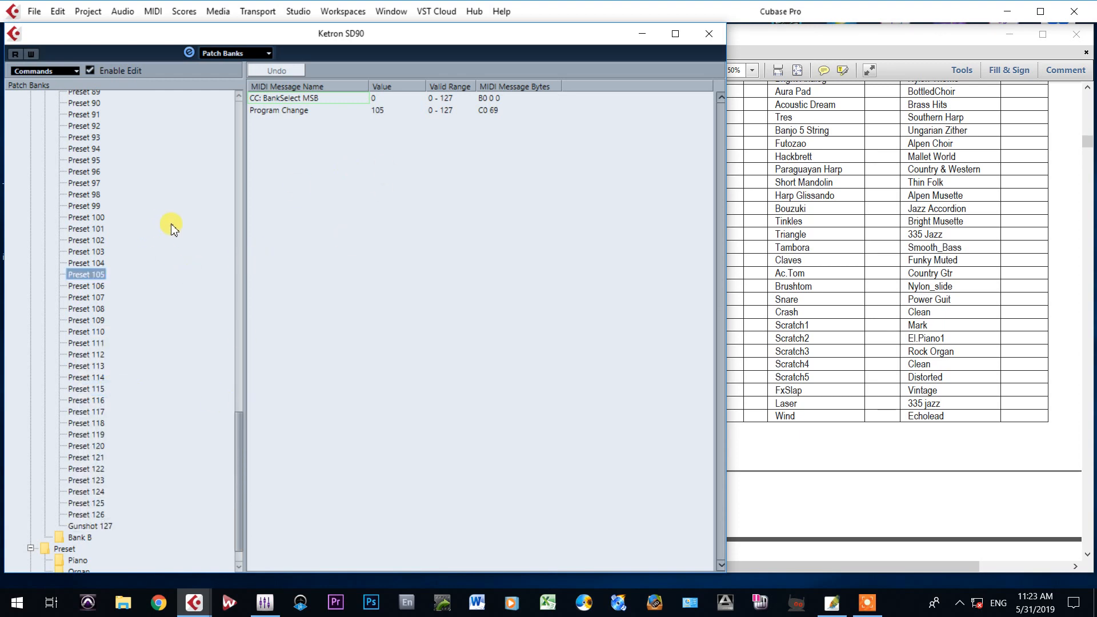
Collapse the BankA folder in the patch bank tree and select the Piano folder under Preset.
{"action": "scroll", "coordinate": [147, 212], "scroll_direction": "up", "scroll_amount": 20}
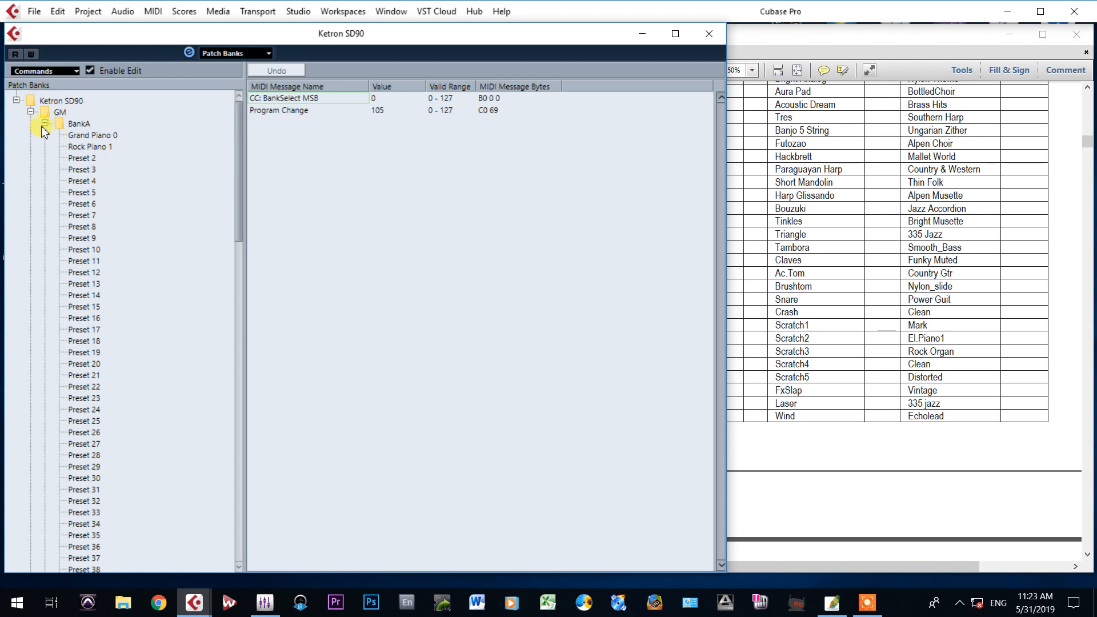
{"action": "left_click", "coordinate": [44, 123]}
{"action": "left_click", "coordinate": [80, 135]}
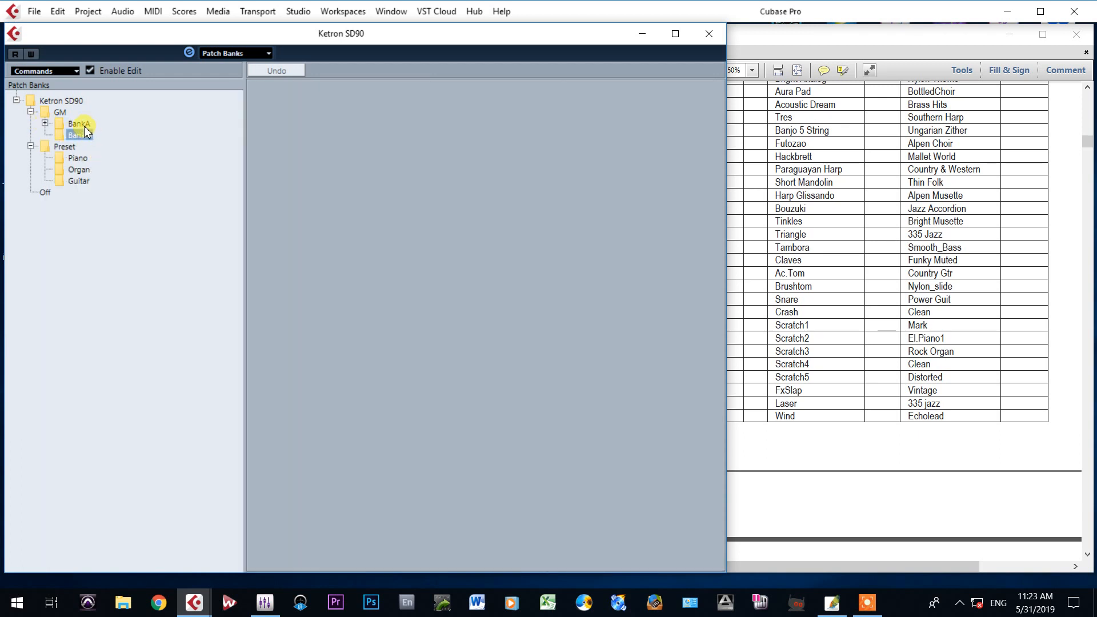
{"action": "left_click", "coordinate": [79, 158]}
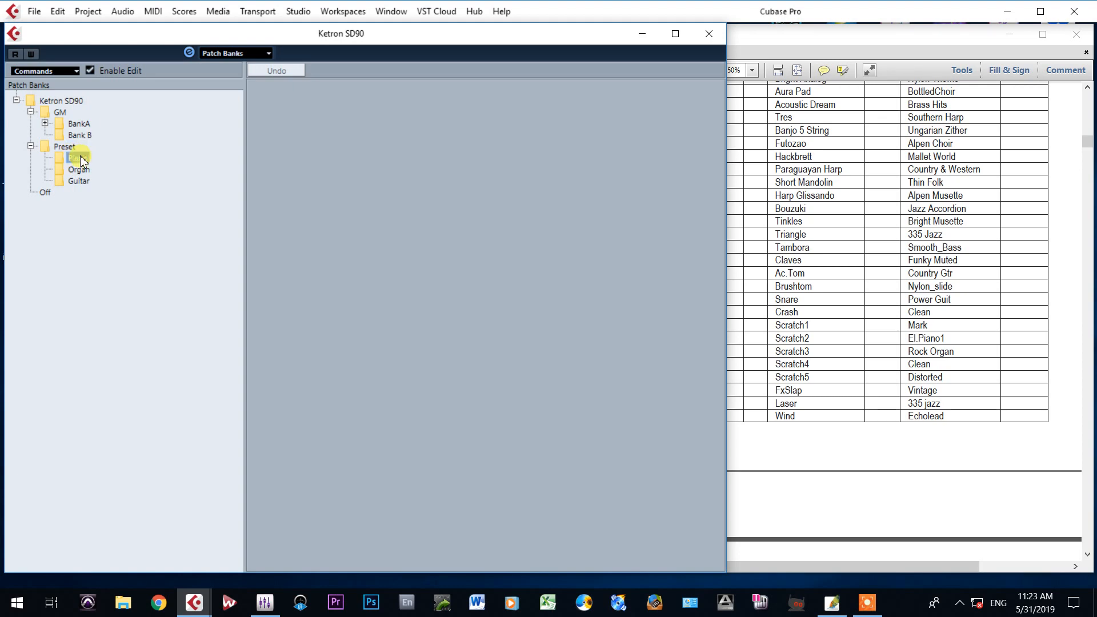
Switch to Adobe Reader and examine the program numbers in the PIANO table of the PRESET section.
{"action": "left_click", "coordinate": [913, 482]}
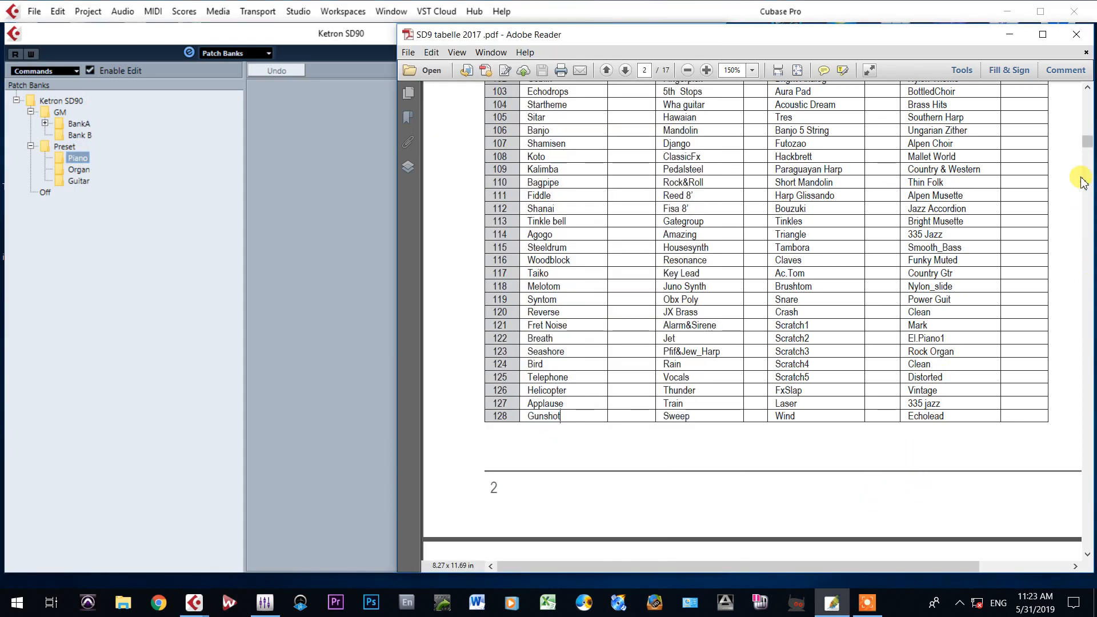
{"action": "left_click_drag", "start_coordinate": [1085, 140], "coordinate": [1086, 179]}
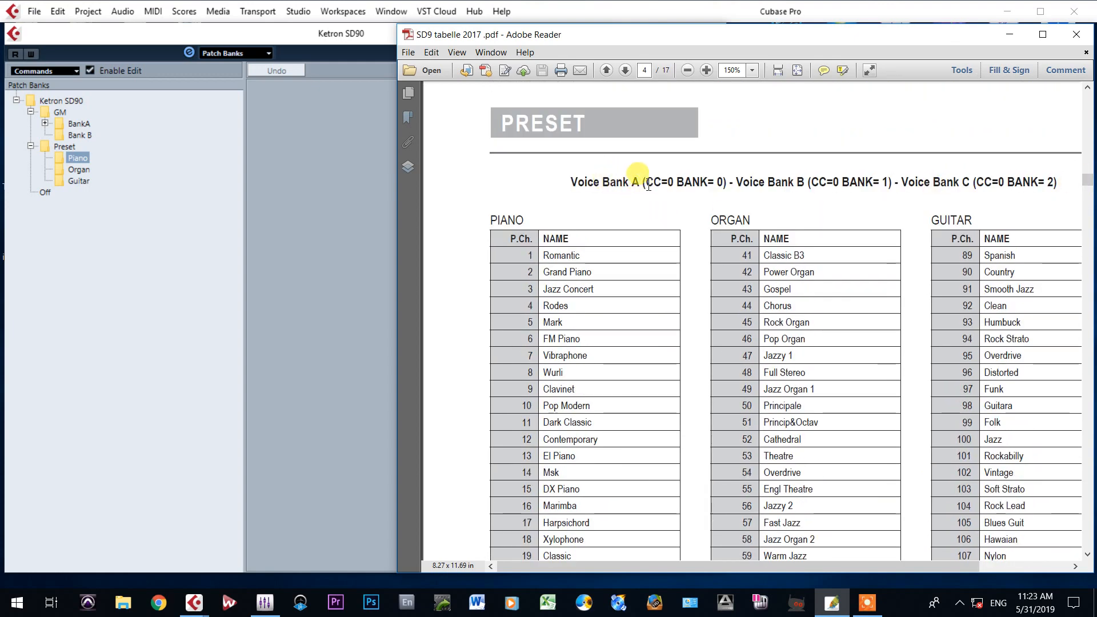
{"action": "scroll", "coordinate": [525, 255], "scroll_direction": "down", "scroll_amount": 8}
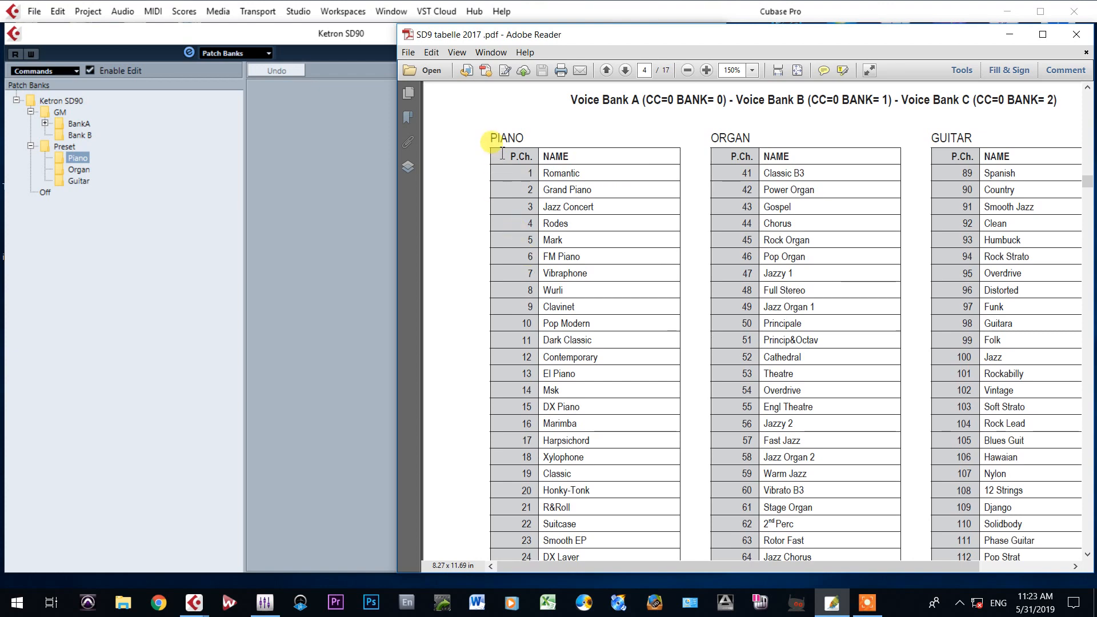
{"action": "scroll", "coordinate": [566, 286], "scroll_direction": "down", "scroll_amount": 4}
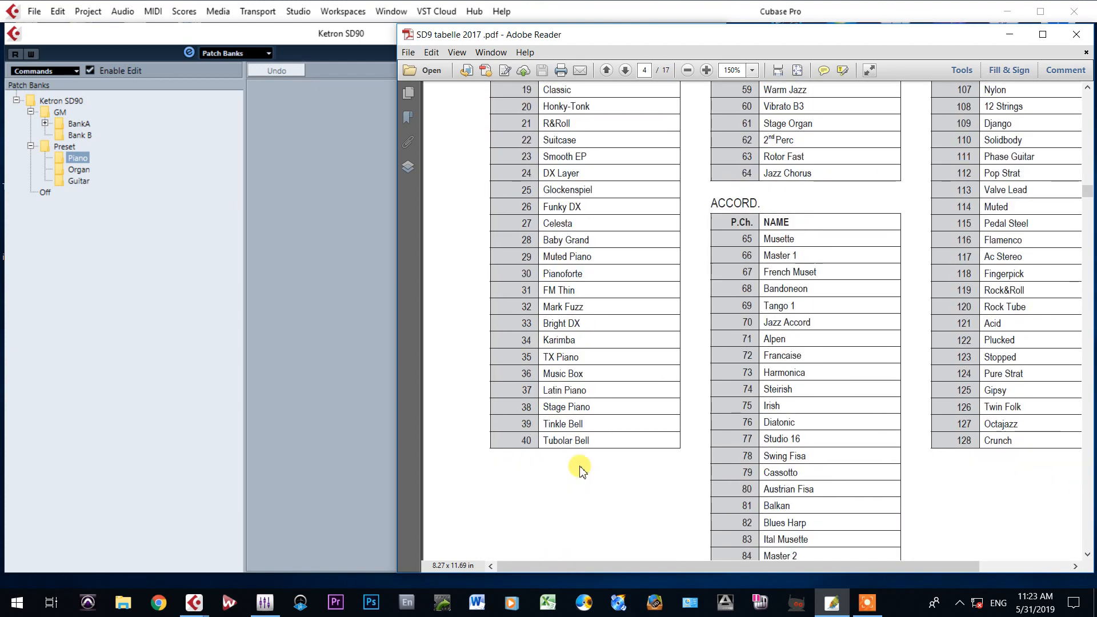
{"action": "scroll", "coordinate": [569, 434], "scroll_direction": "up", "scroll_amount": 1}
{"action": "scroll", "coordinate": [585, 452], "scroll_direction": "up", "scroll_amount": 2}
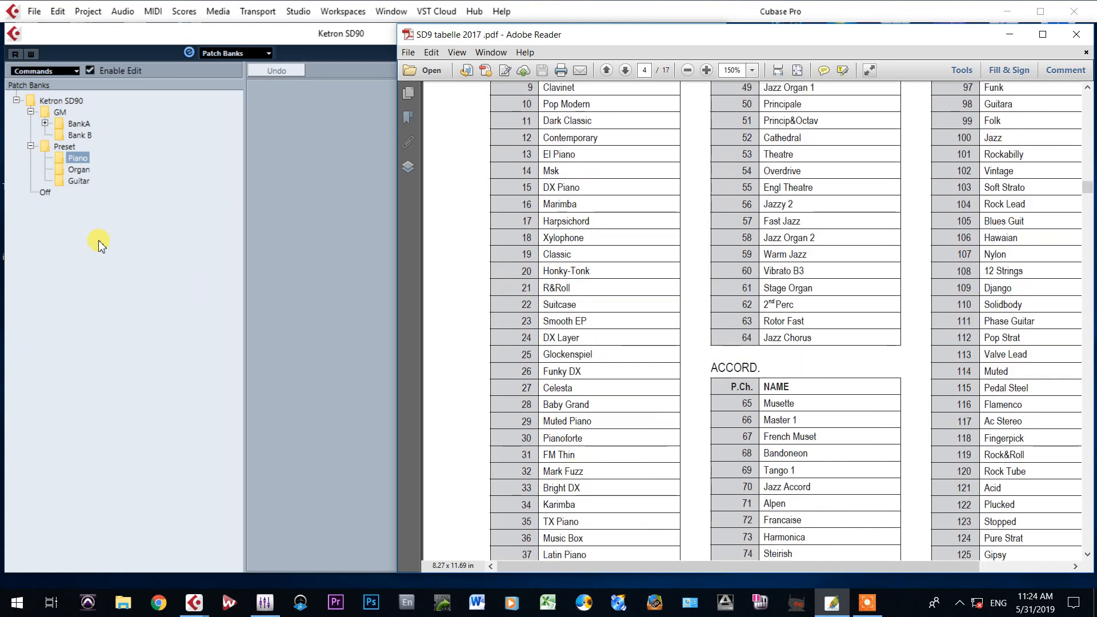
In Cubase, set up multiple presets for the Piano folder with CC: BankSelect MSB and Program Change messages.
{"action": "right_click", "coordinate": [71, 157]}
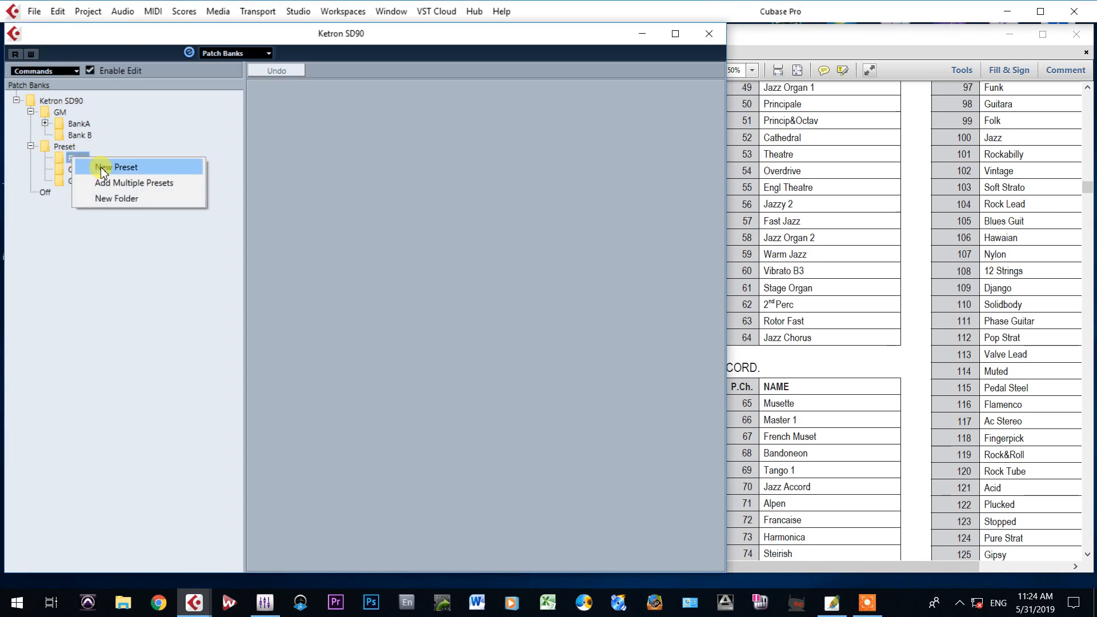
{"action": "left_click", "coordinate": [104, 184]}
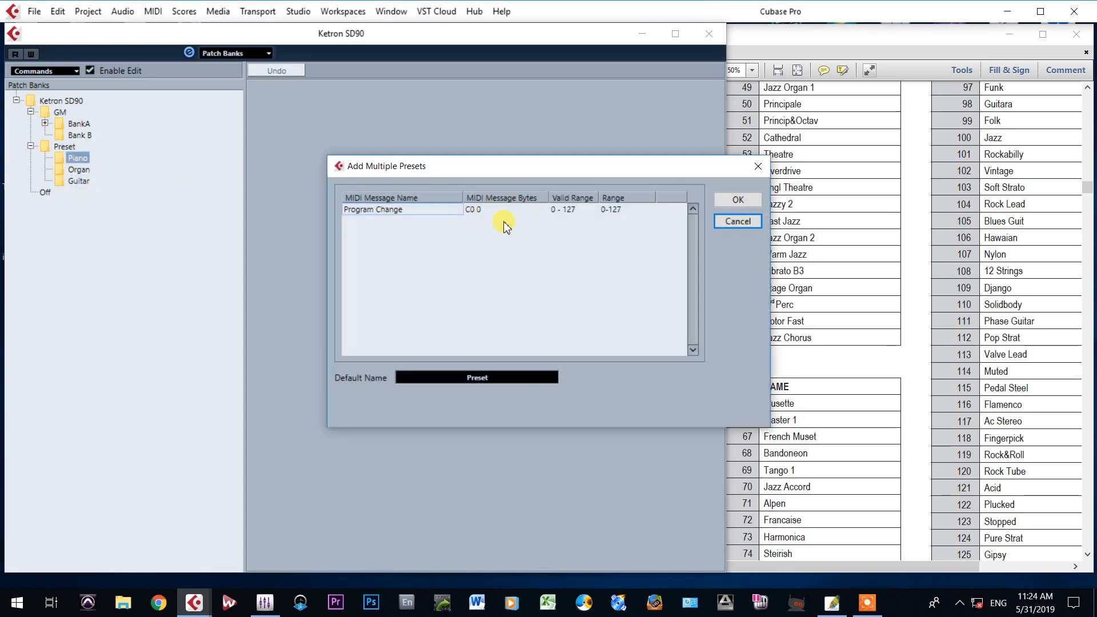
{"action": "left_click", "coordinate": [391, 210]}
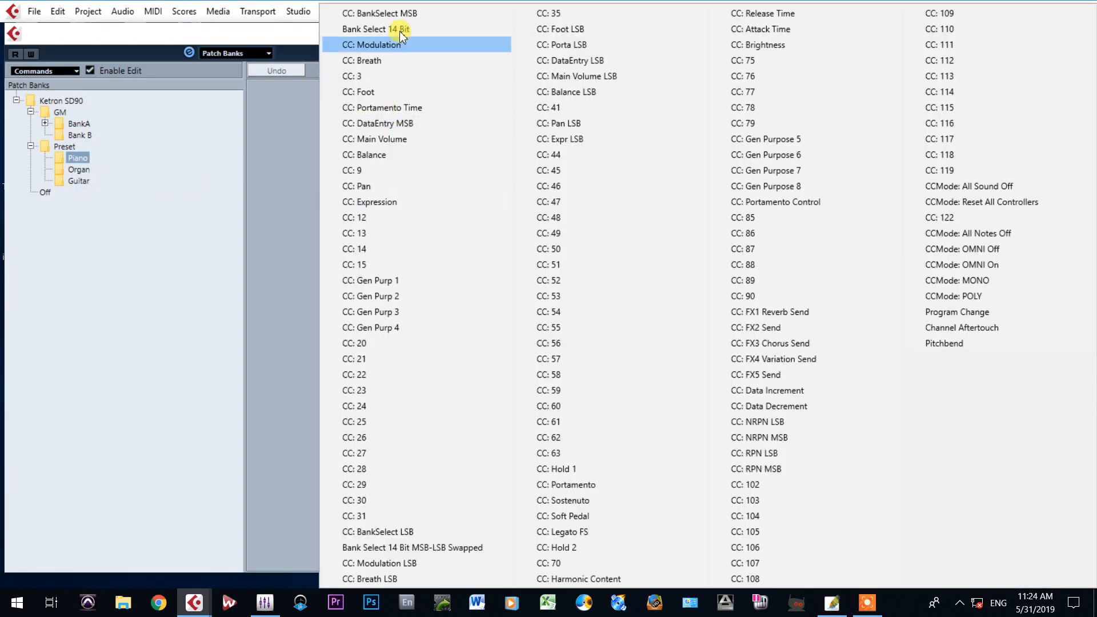
{"action": "left_click", "coordinate": [396, 12]}
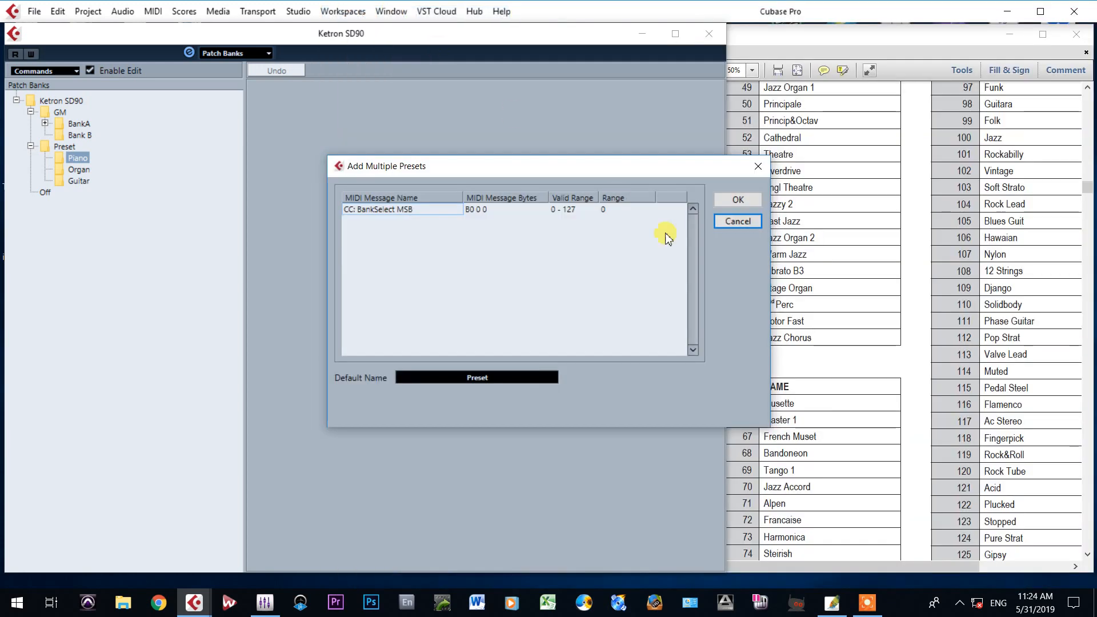
{"action": "left_click", "coordinate": [376, 231]}
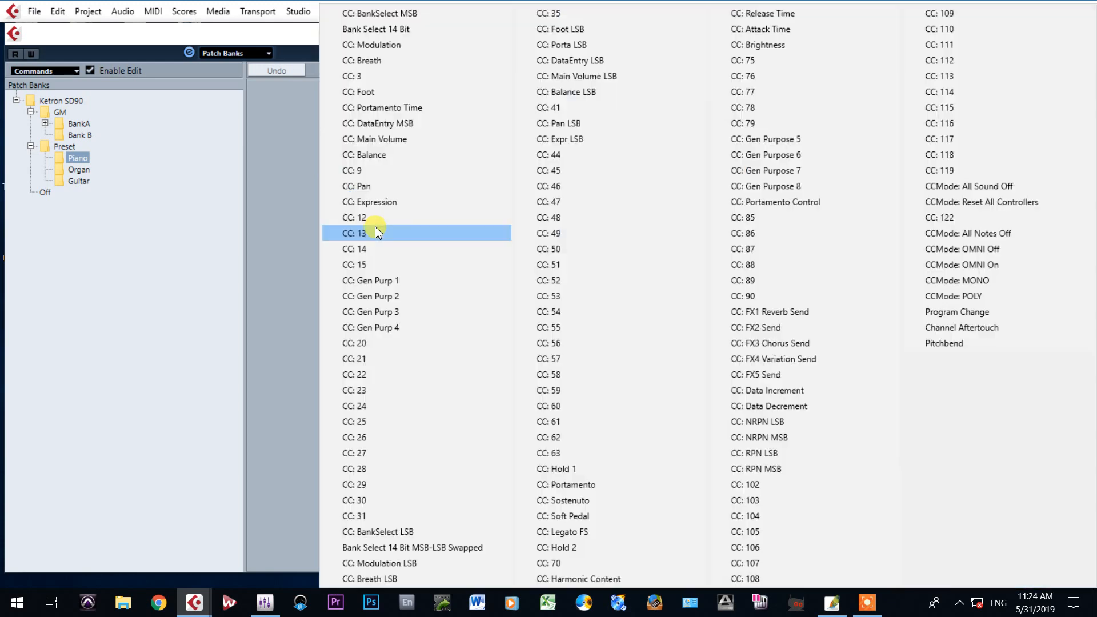
{"action": "left_click", "coordinate": [953, 311]}
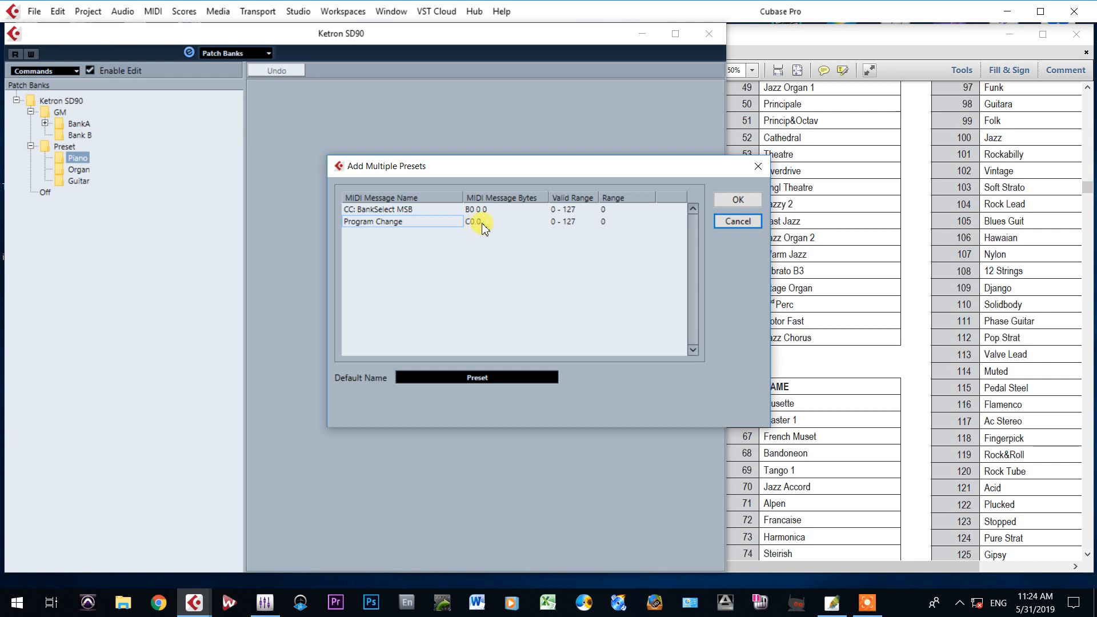
Set the Program Change range to 0-39 and create the Piano presets.
{"action": "left_click", "coordinate": [627, 221]}
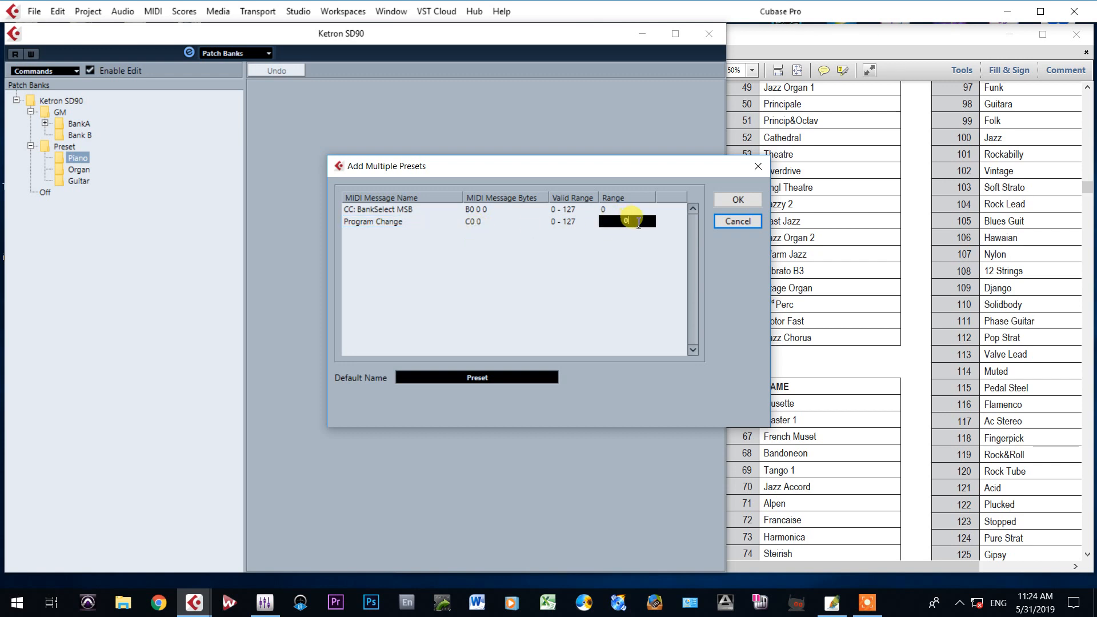
{"action": "type", "text": "-39"}
{"action": "left_click", "coordinate": [739, 200]}
{"action": "left_click", "coordinate": [737, 200]}
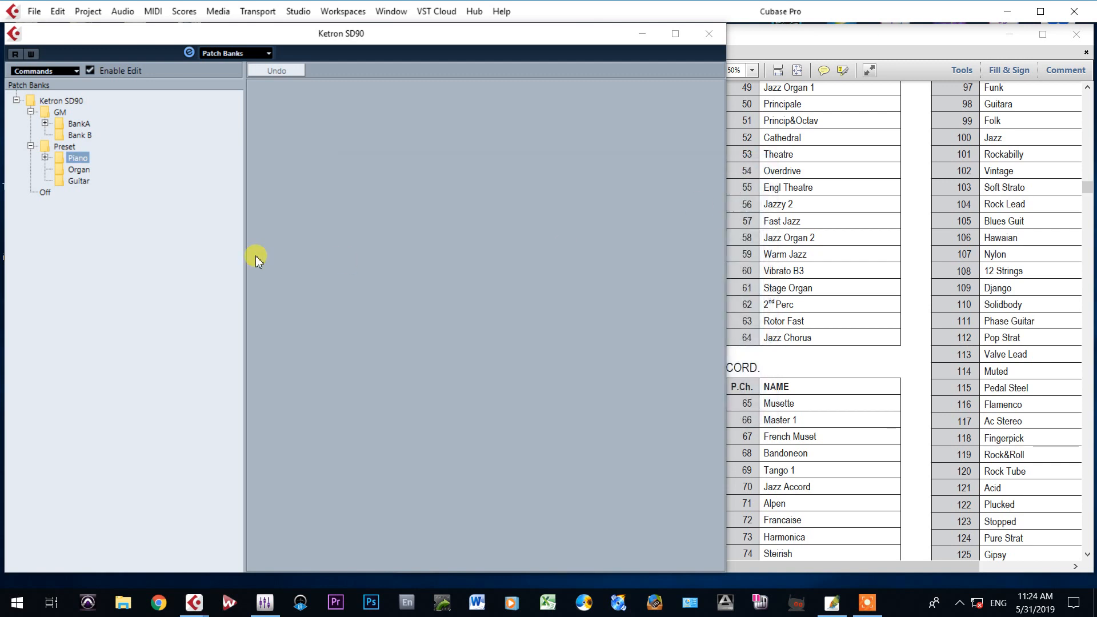
Select the Guitar folder, then check the first and last program numbers of the GUITAR table in Adobe Reader.
{"action": "left_click", "coordinate": [80, 182]}
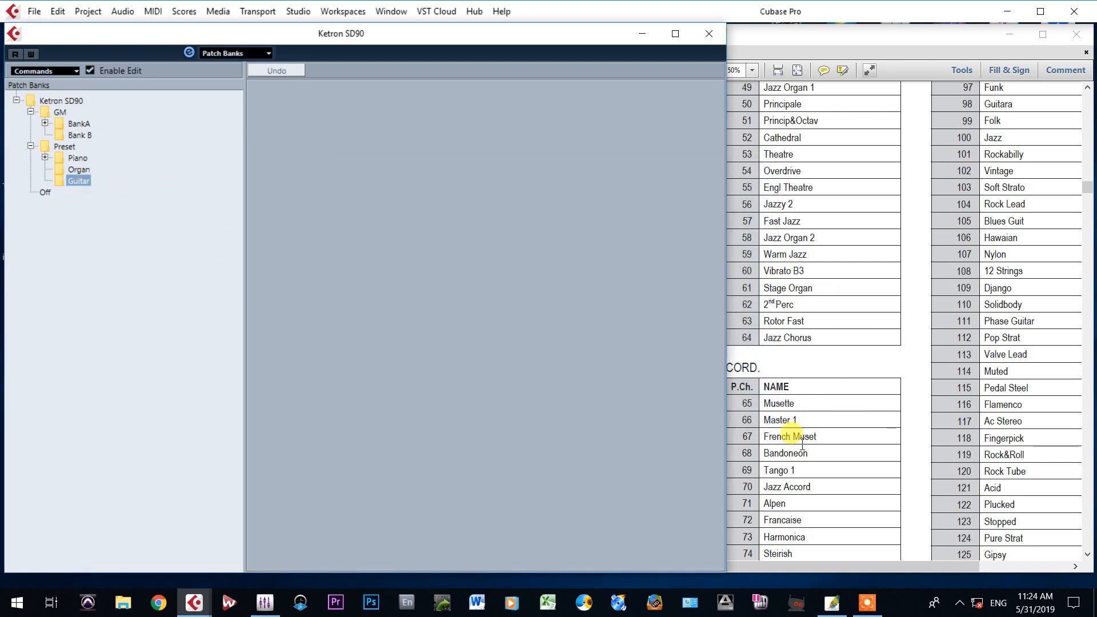
{"action": "left_click", "coordinate": [840, 524]}
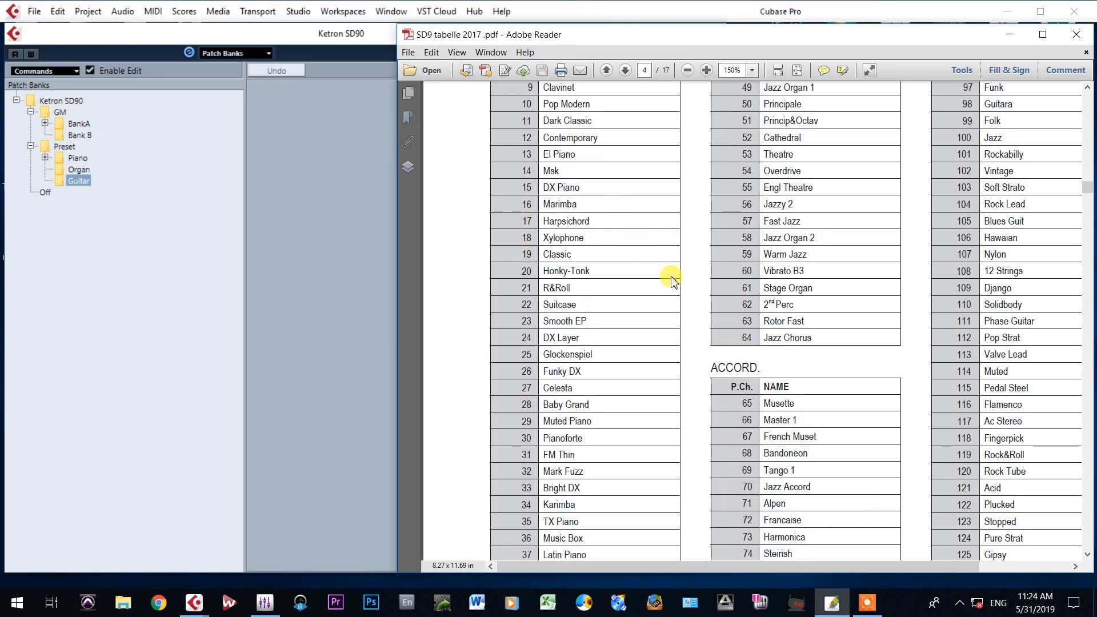
{"action": "scroll", "coordinate": [668, 276], "scroll_direction": "up", "scroll_amount": 5}
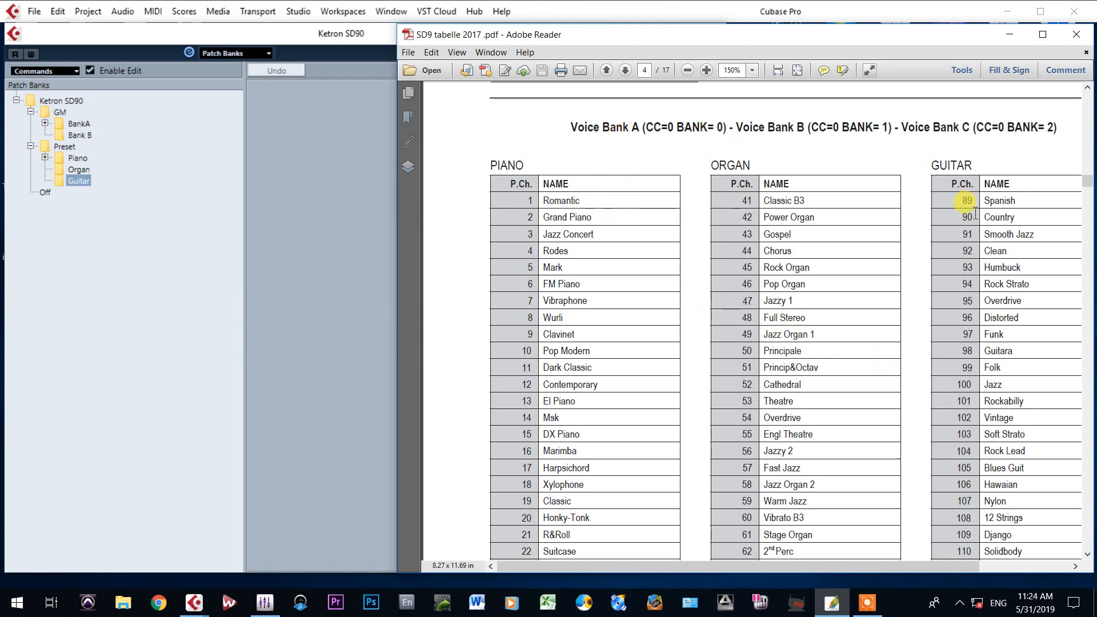
{"action": "left_click_drag", "start_coordinate": [961, 202], "coordinate": [969, 203]}
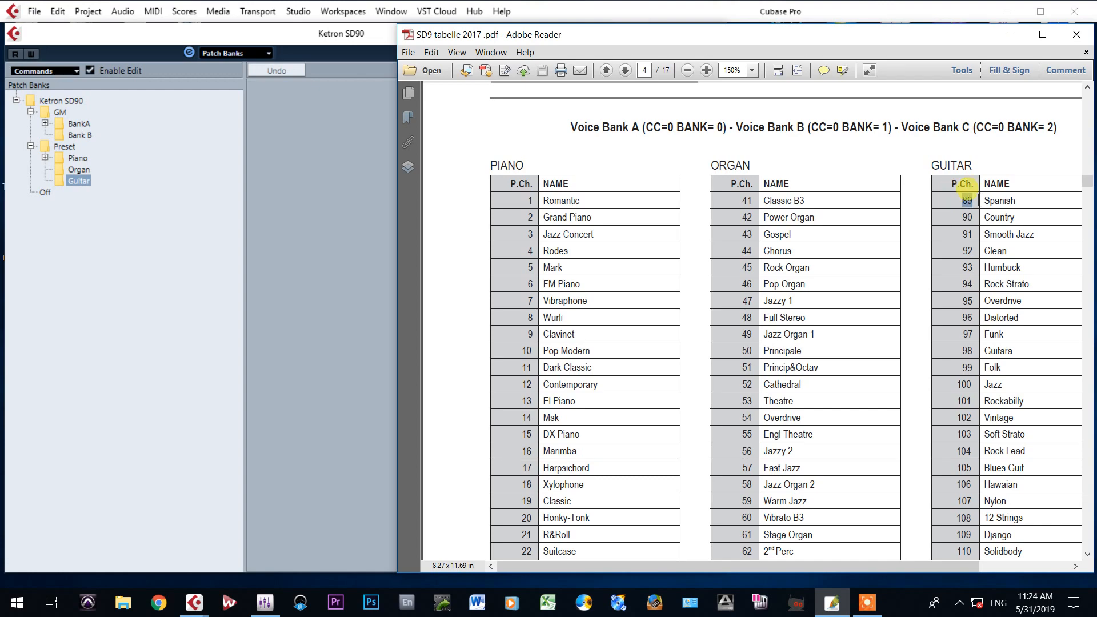
{"action": "left_click", "coordinate": [974, 207]}
{"action": "scroll", "coordinate": [967, 217], "scroll_direction": "down", "scroll_amount": 8}
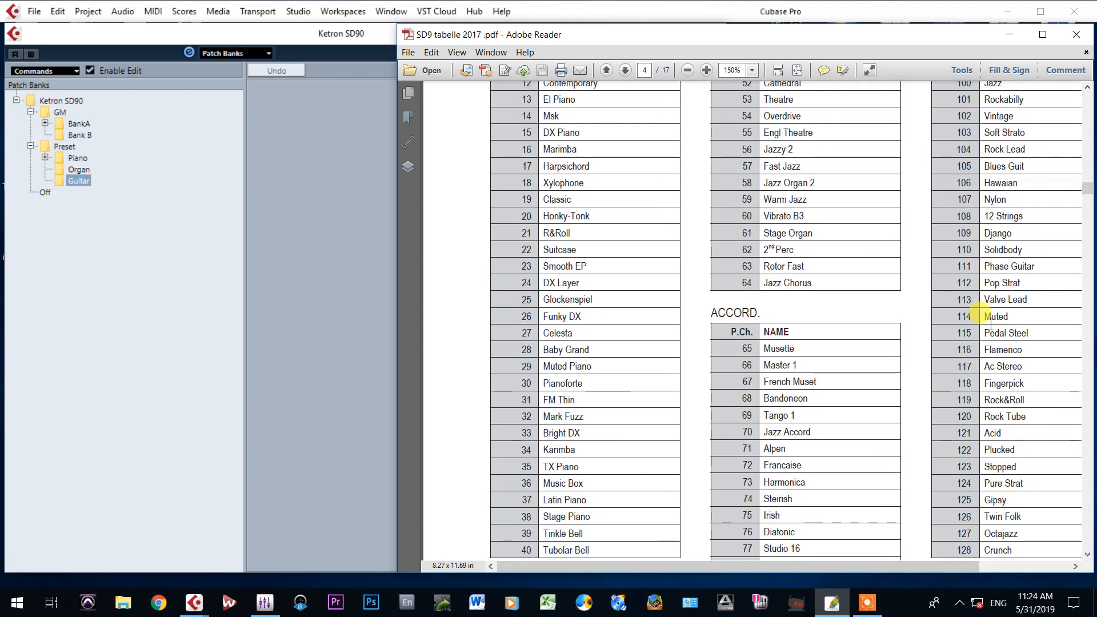
{"action": "scroll", "coordinate": [979, 314], "scroll_direction": "up", "scroll_amount": 8}
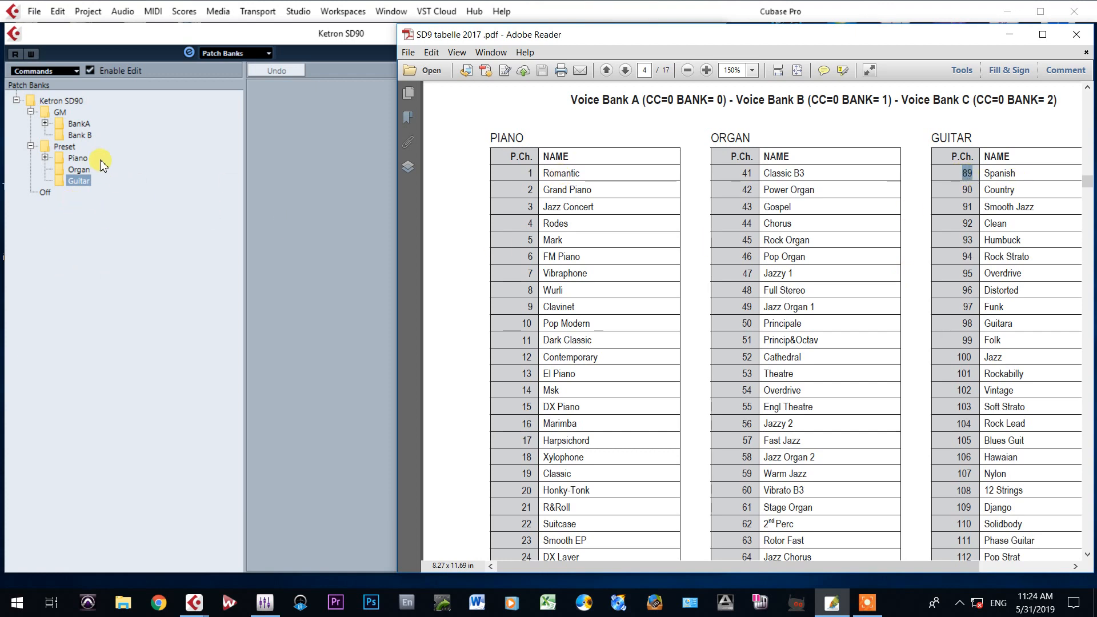
In Cubase, set up multiple presets for the Guitar folder with CC: BankSelect MSB and Program Change messages.
{"action": "right_click", "coordinate": [89, 188]}
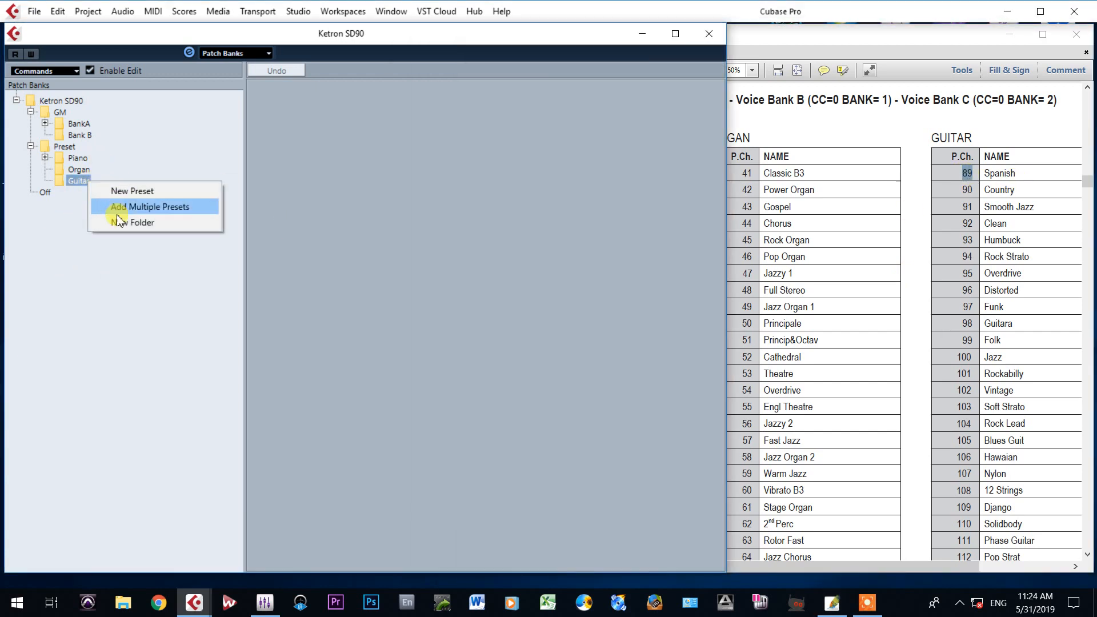
{"action": "left_click", "coordinate": [136, 207]}
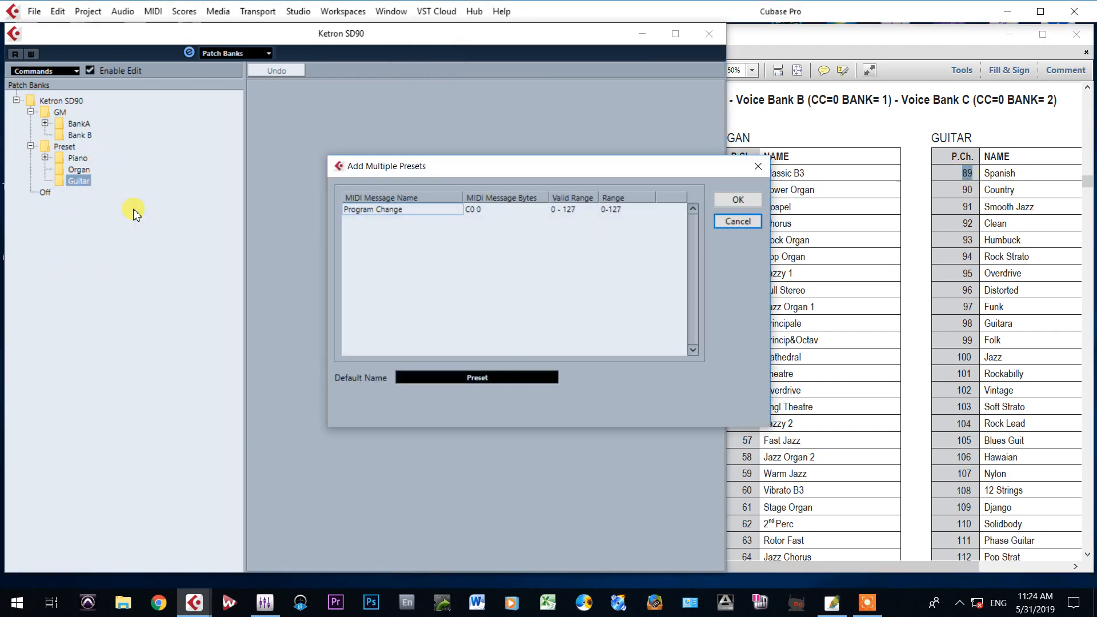
{"action": "left_click", "coordinate": [413, 212]}
{"action": "left_click", "coordinate": [392, 12]}
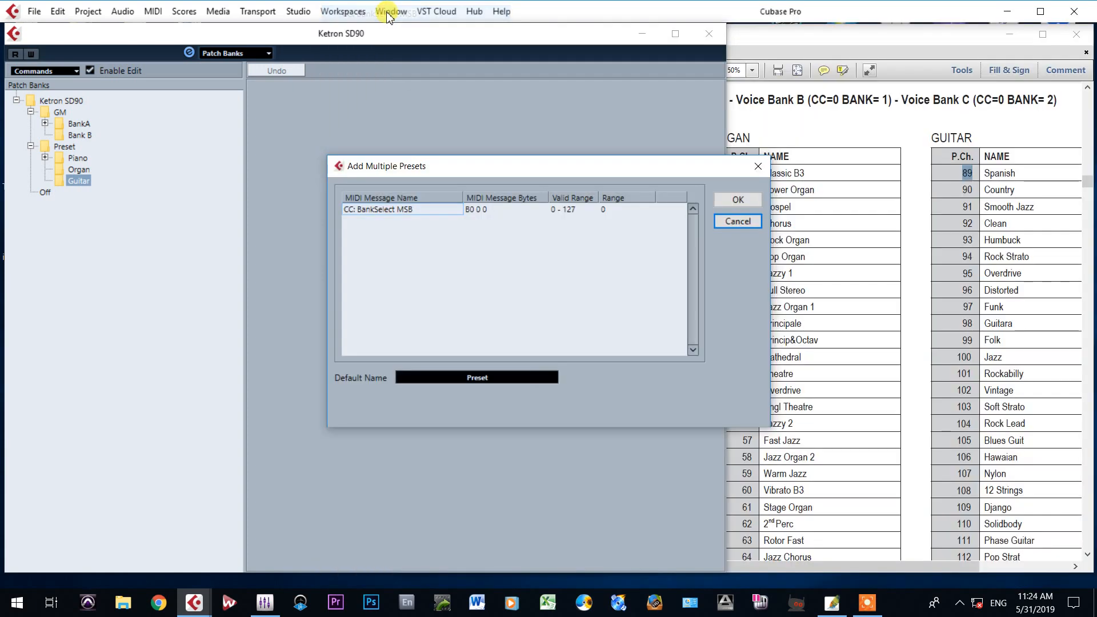
{"action": "left_click", "coordinate": [392, 231]}
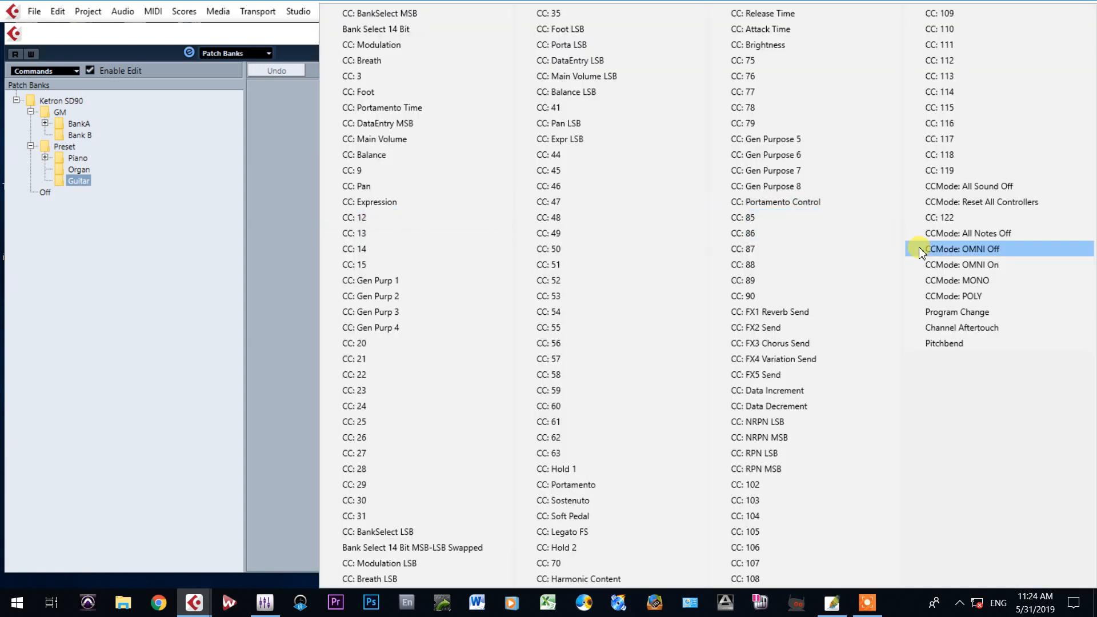
{"action": "left_click", "coordinate": [957, 313]}
Set the Program Change range to 88-127, create the Guitar presets and expand the Guitar folder.
{"action": "double_click", "coordinate": [614, 223]}
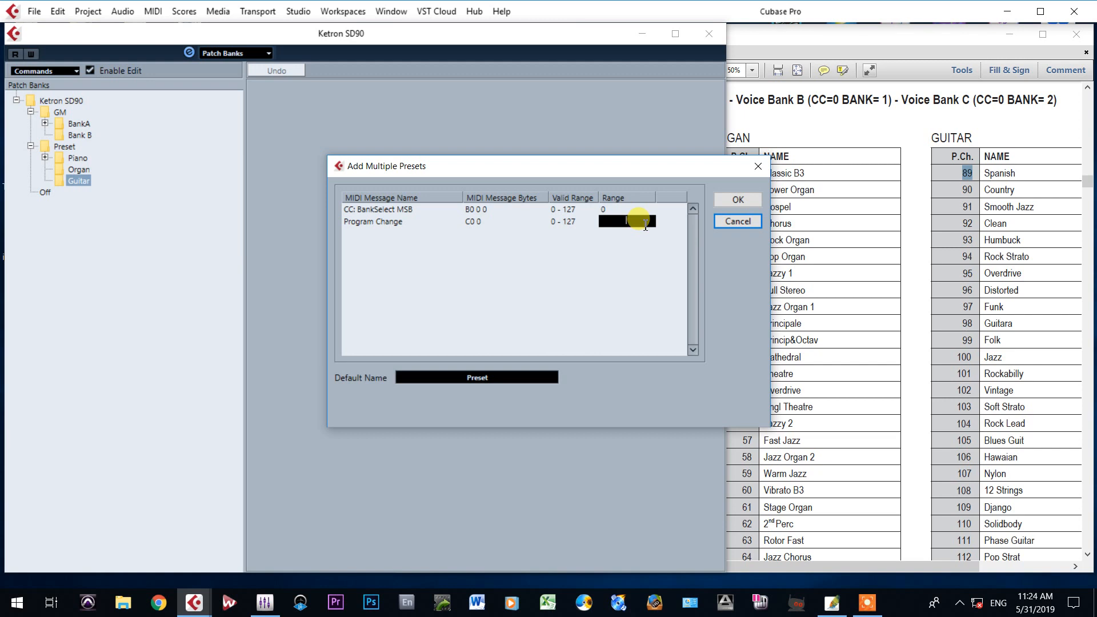
{"action": "type", "text": "88-127"}
{"action": "left_click", "coordinate": [722, 202]}
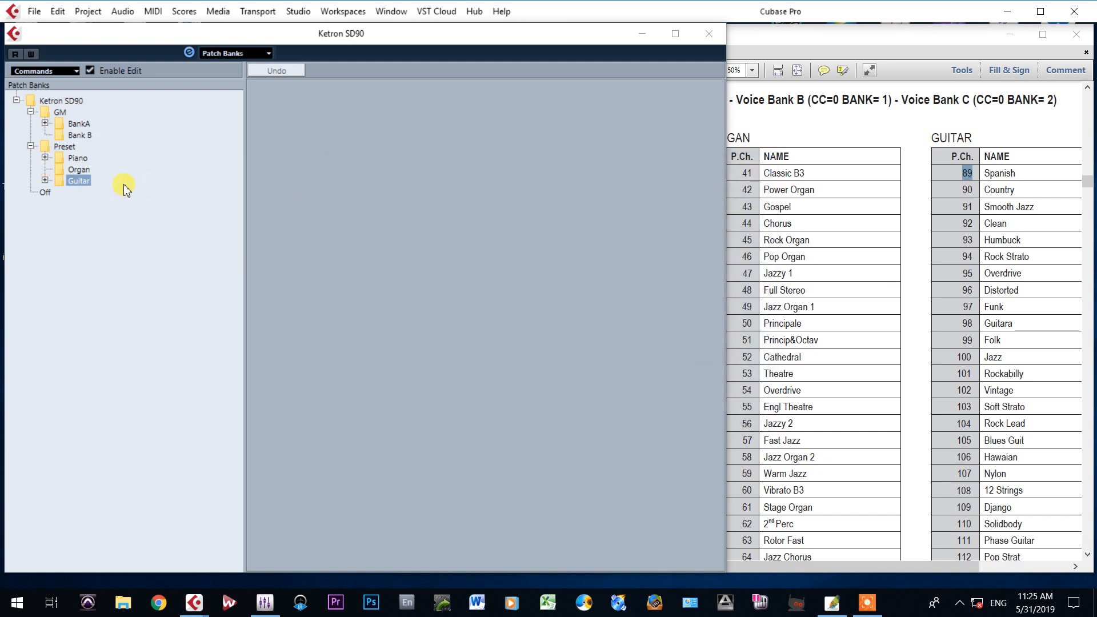
{"action": "left_click", "coordinate": [45, 179]}
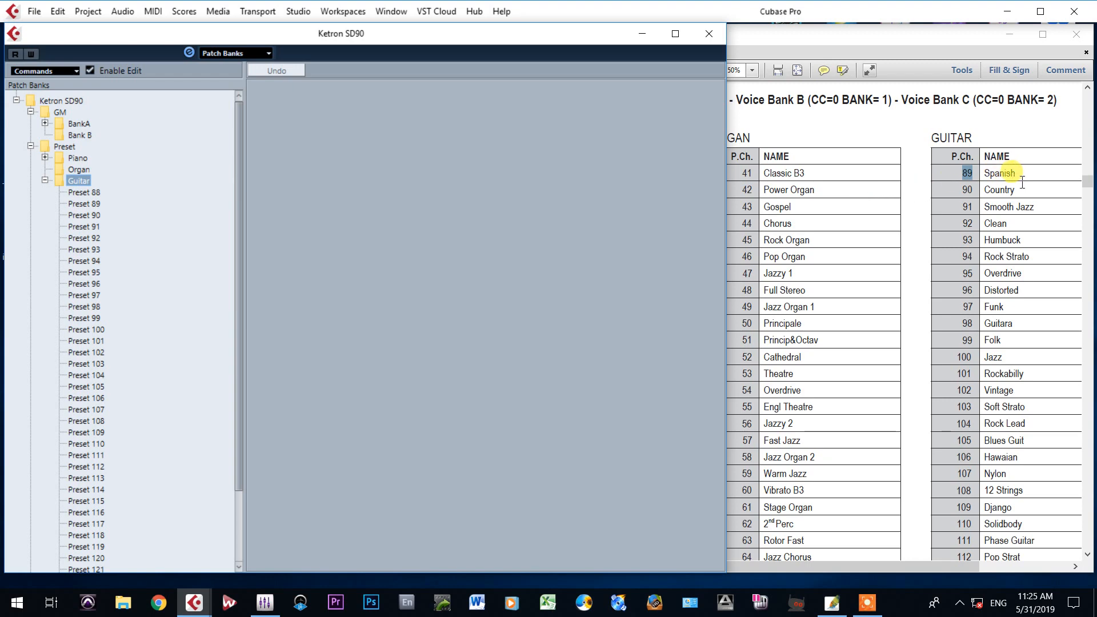
In Adobe Reader, copy the voice name Spanish from program number 89 of the GUITAR table.
{"action": "left_click_drag", "start_coordinate": [1027, 174], "coordinate": [983, 177]}
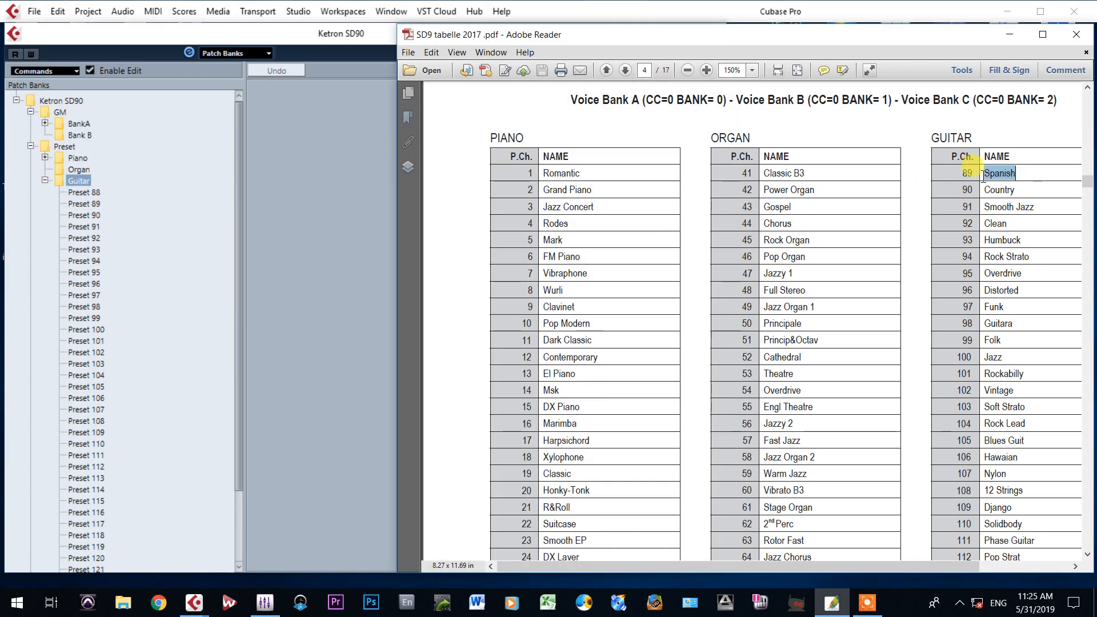
{"action": "right_click", "coordinate": [984, 175]}
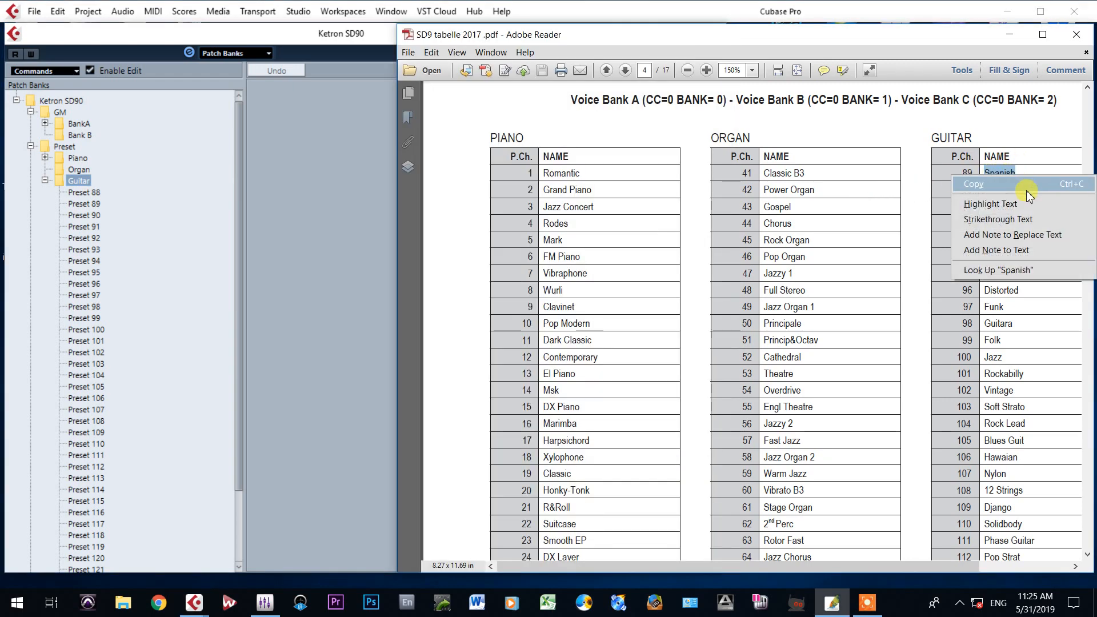
{"action": "left_click", "coordinate": [987, 184]}
In Cubase, rename Preset 88 in the Guitar folder to Spanish 88 using the copied voice name, and collapse the folder.
{"action": "left_click", "coordinate": [83, 192]}
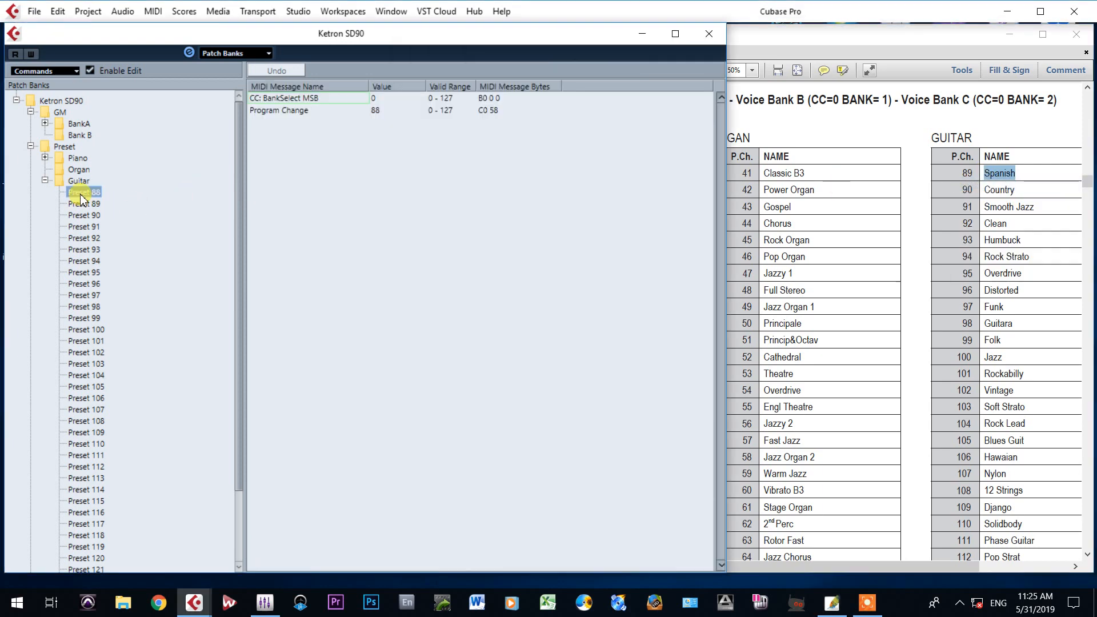
{"action": "left_click", "coordinate": [83, 192]}
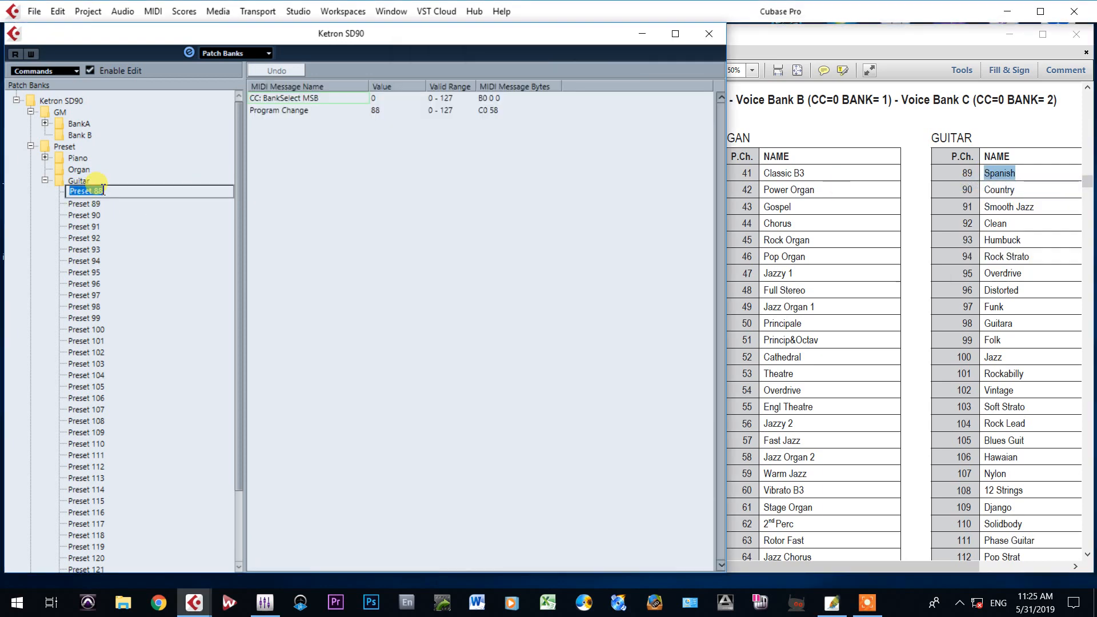
{"action": "left_click", "coordinate": [92, 194]}
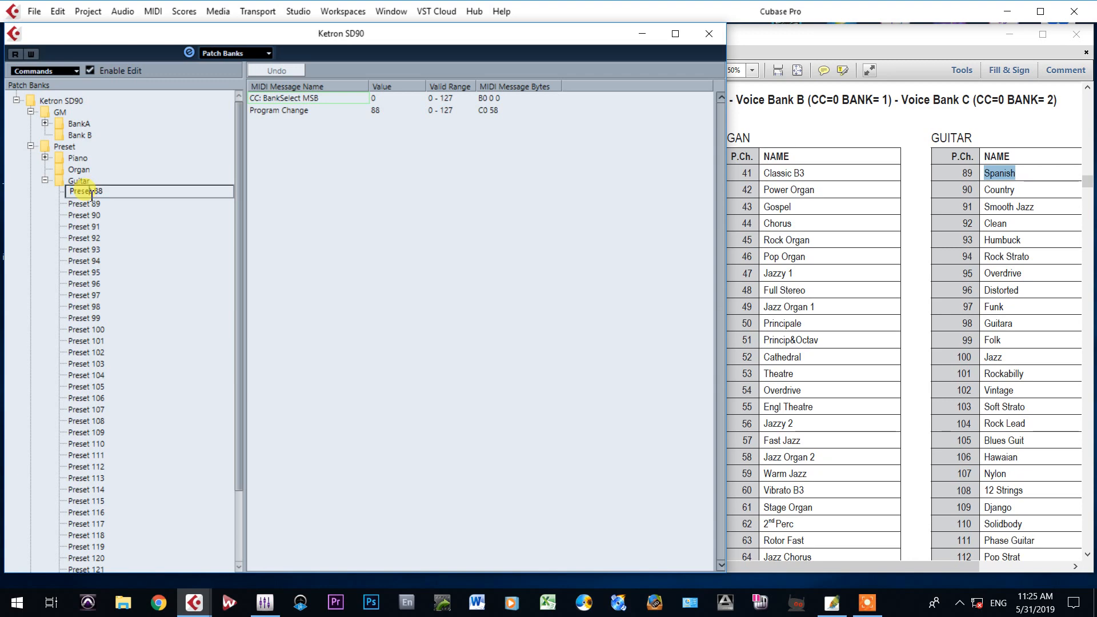
{"action": "left_click_drag", "start_coordinate": [94, 193], "coordinate": [51, 201]}
{"action": "right_click", "coordinate": [84, 189]}
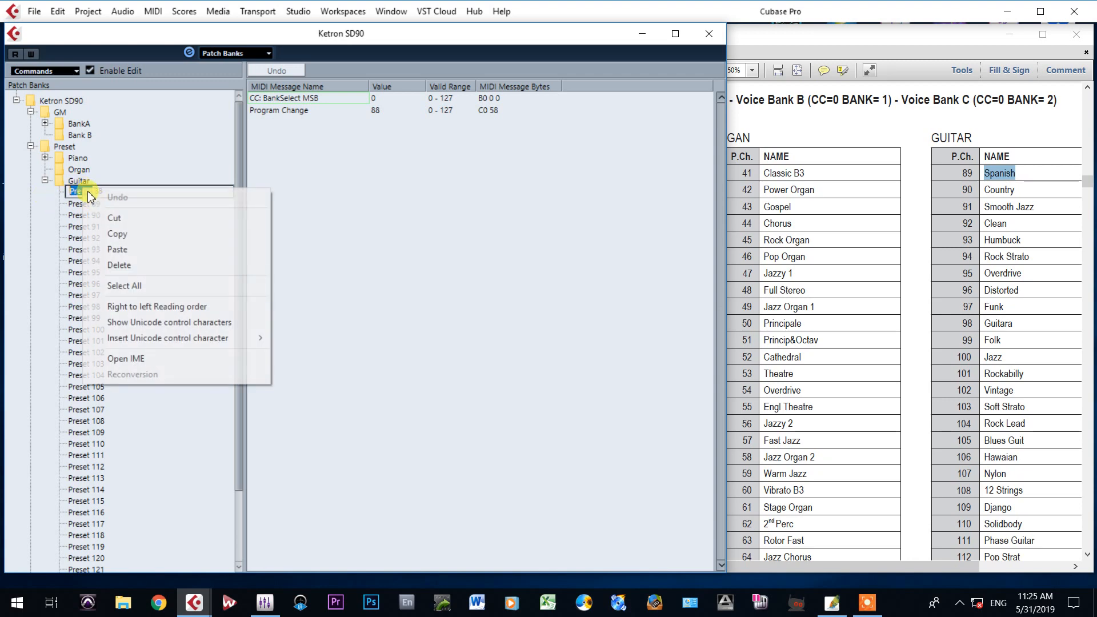
{"action": "left_click", "coordinate": [119, 249]}
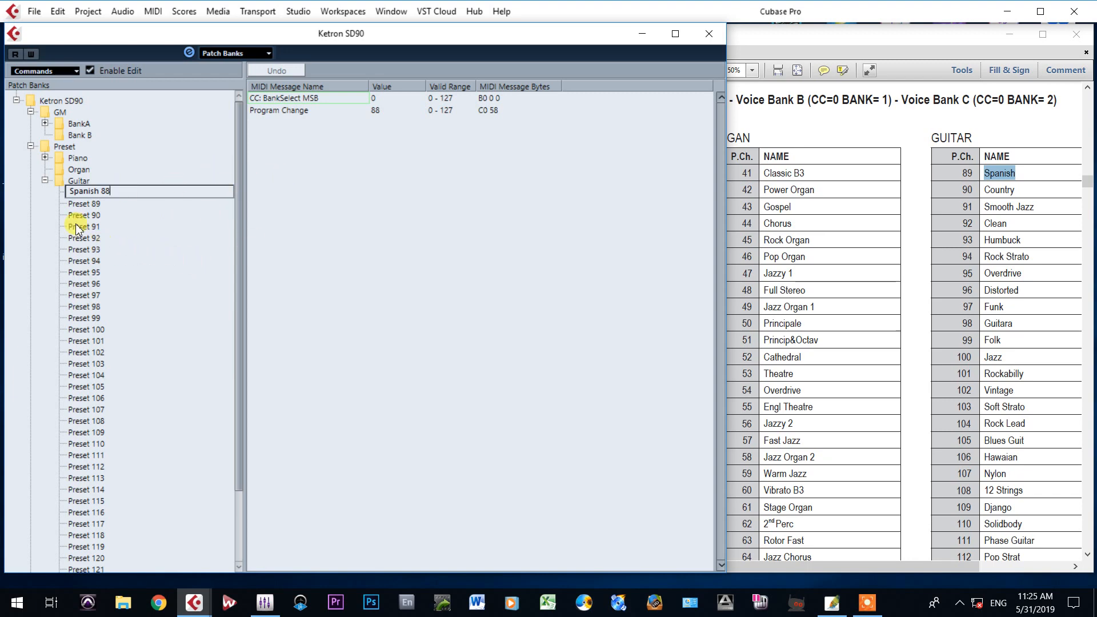
{"action": "left_click", "coordinate": [45, 181]}
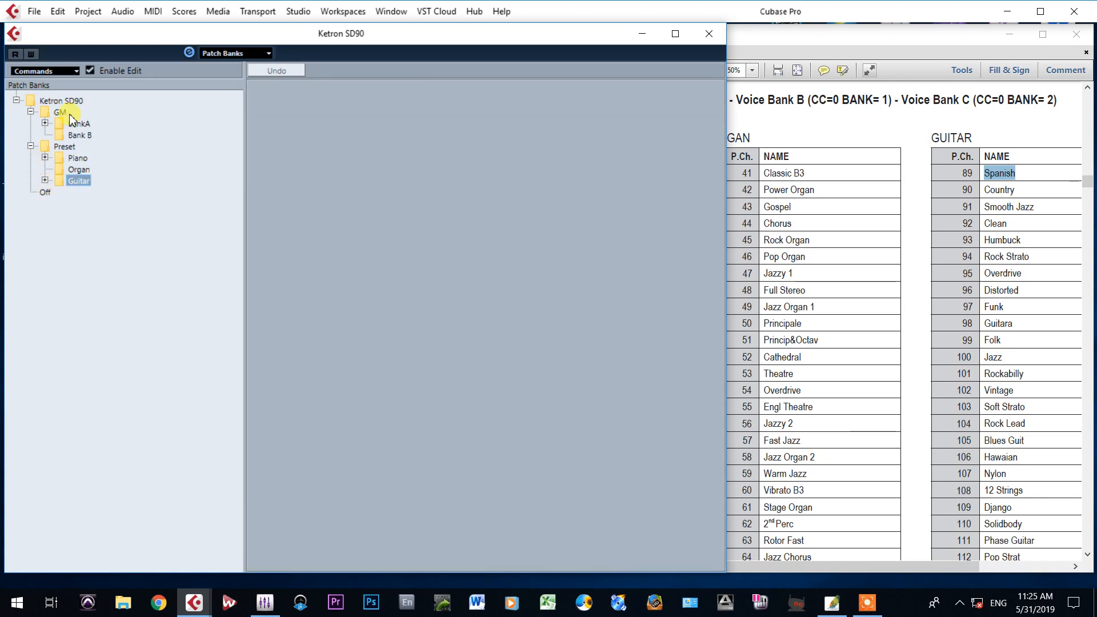
Close the Ketron SD90 device window to return to the MIDI Device Manager.
{"action": "left_click", "coordinate": [887, 41]}
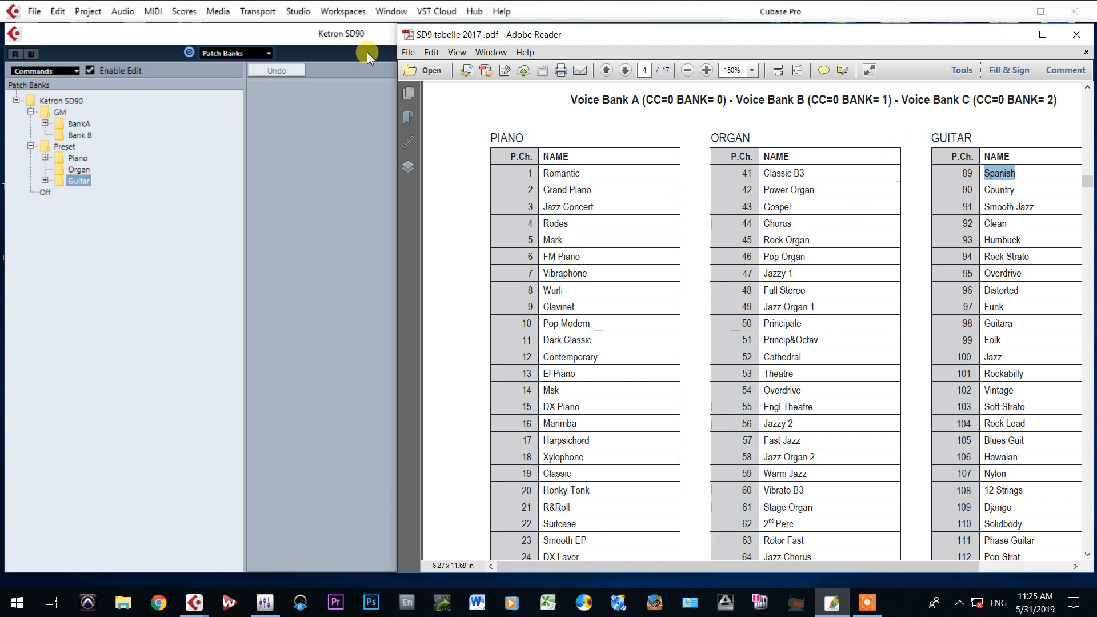
{"action": "left_click", "coordinate": [211, 37]}
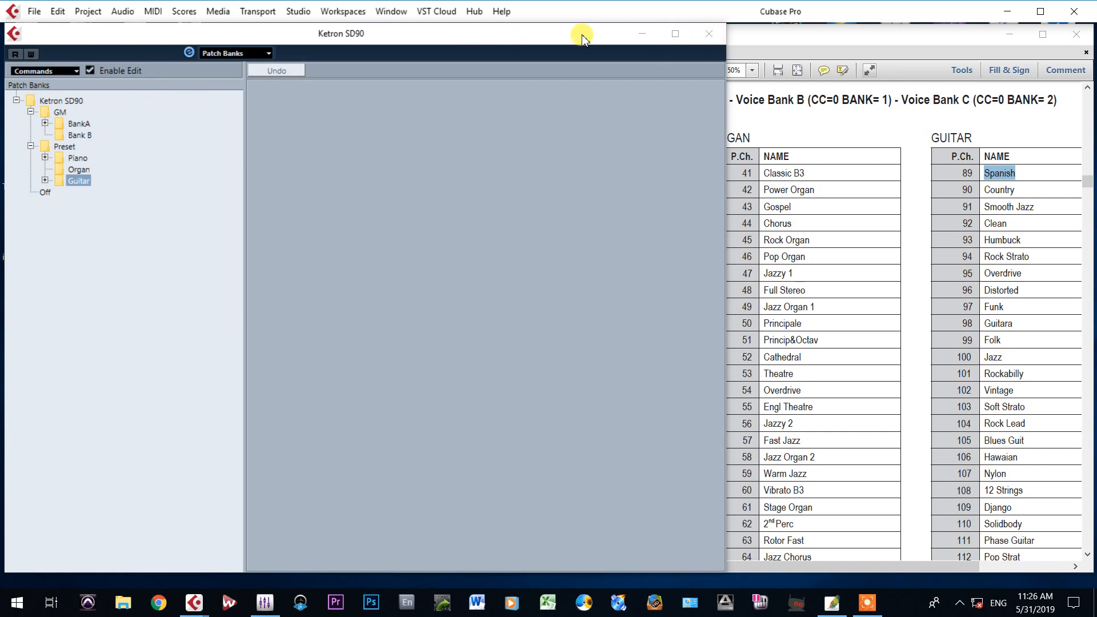
{"action": "left_click", "coordinate": [713, 36]}
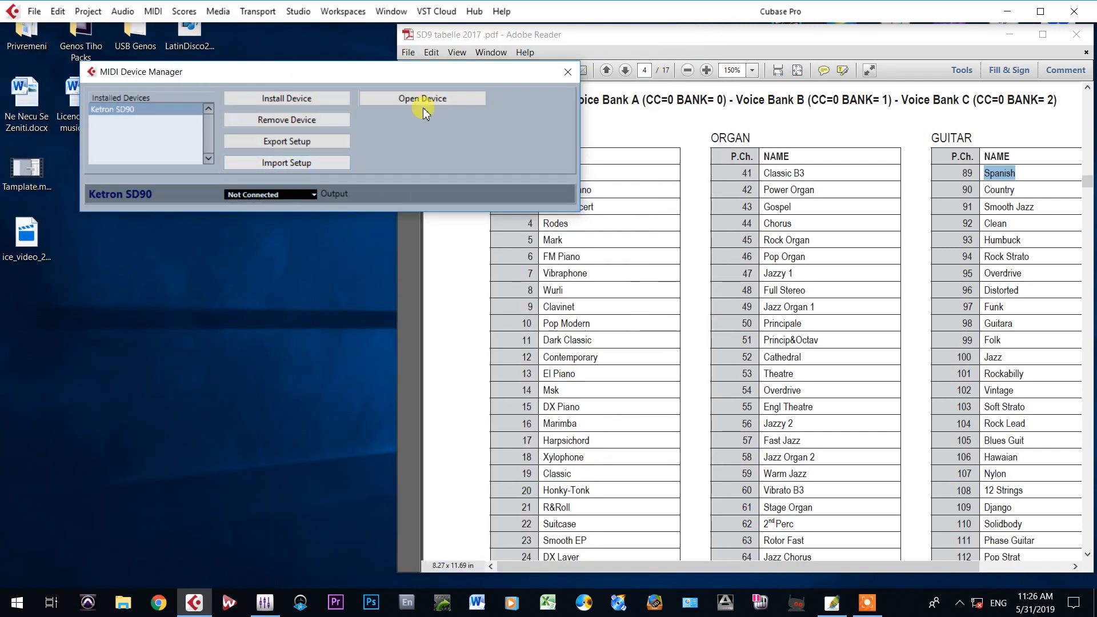
Start exporting the MIDI device setup, choose Ketron SD90.xml as the target file, and cancel the export.
{"action": "left_click", "coordinate": [277, 165]}
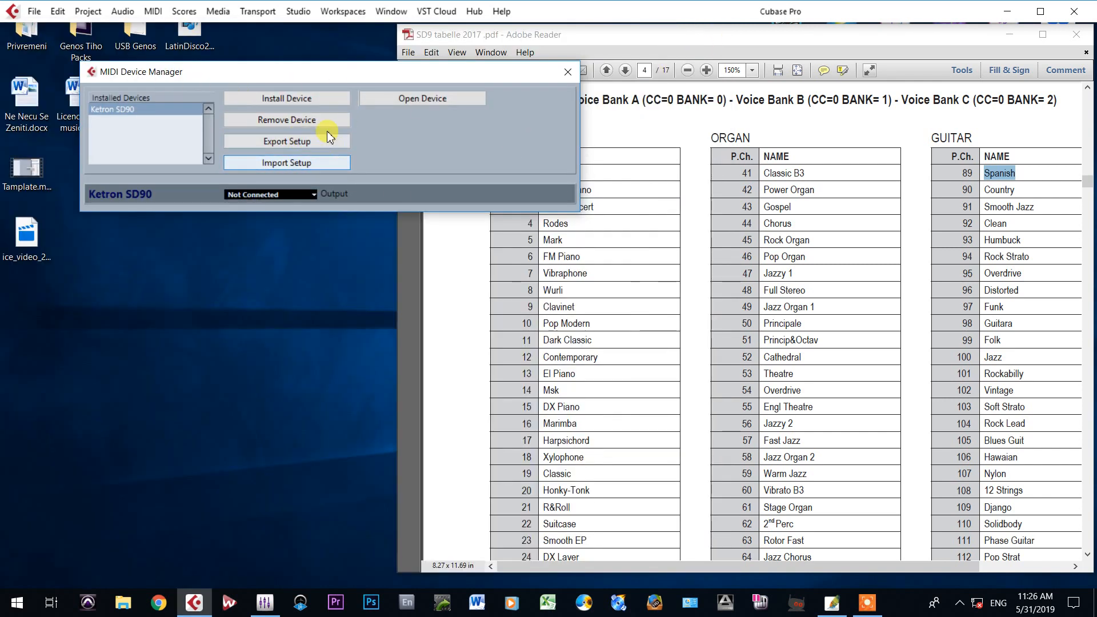
{"action": "left_click", "coordinate": [285, 143]}
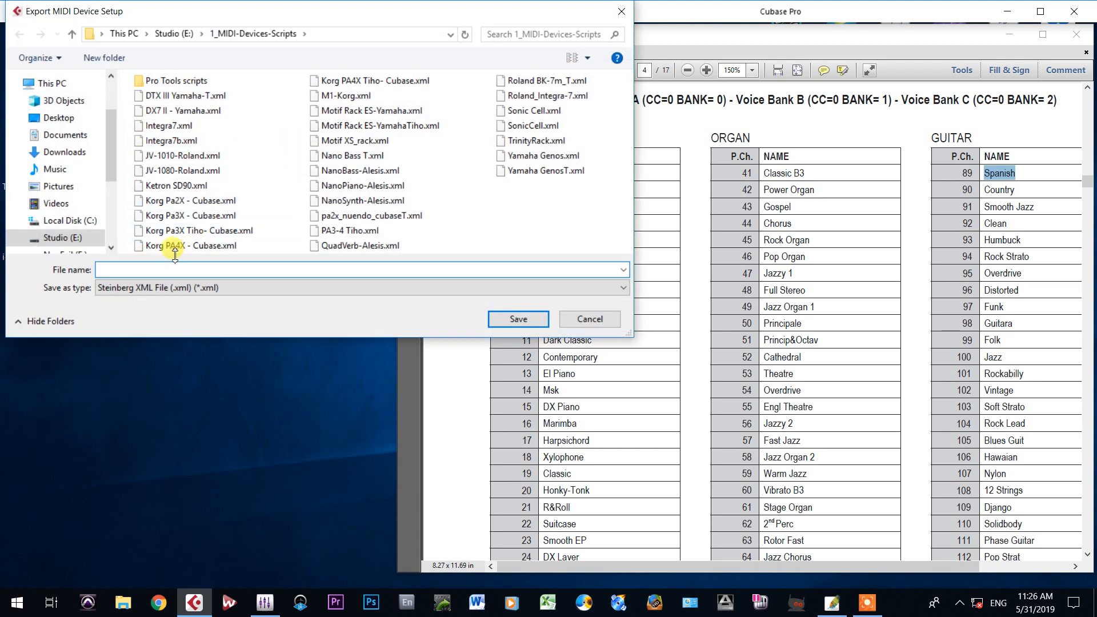
{"action": "left_click", "coordinate": [197, 185]}
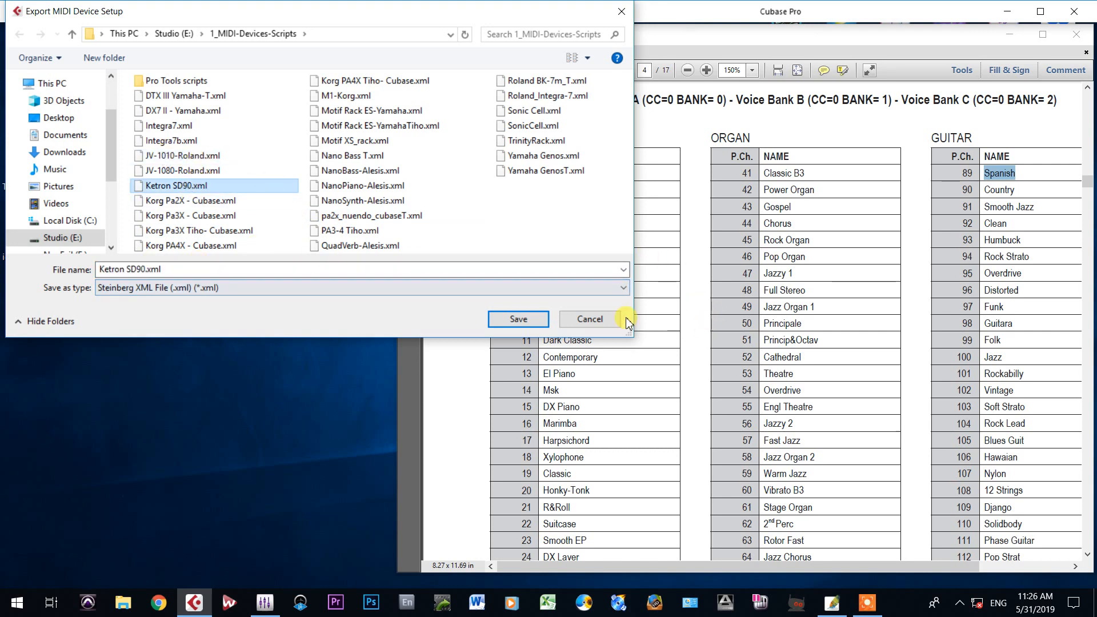
{"action": "left_click", "coordinate": [608, 322]}
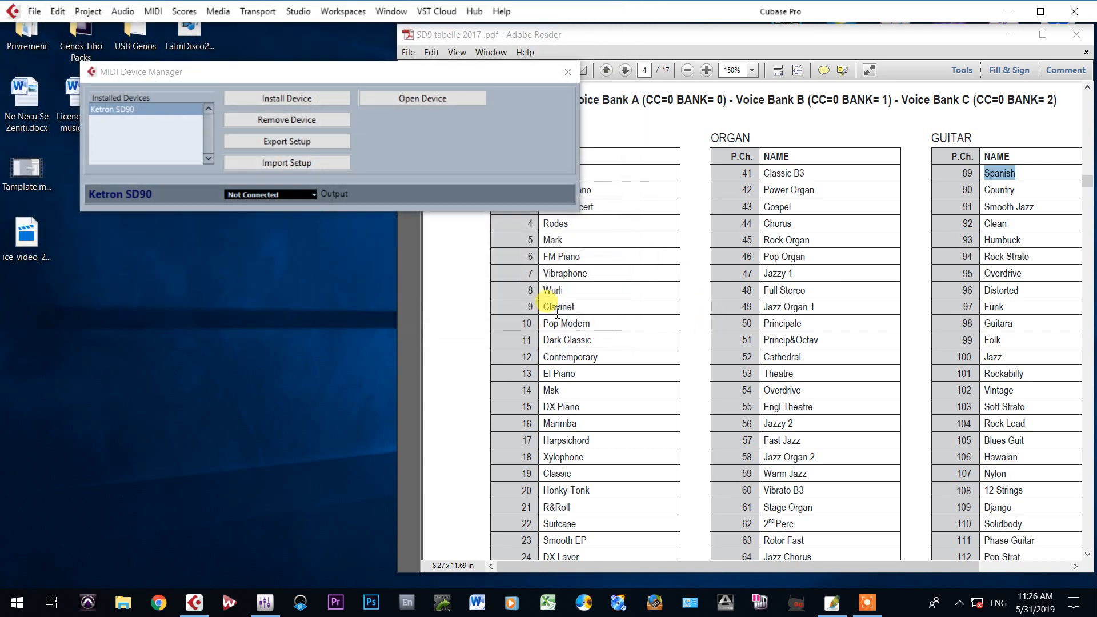
Remove the installed Ketron SD90 device and import the Ketron SD90 device from the setup file Ketron SD90.xml.
{"action": "left_click", "coordinate": [292, 118]}
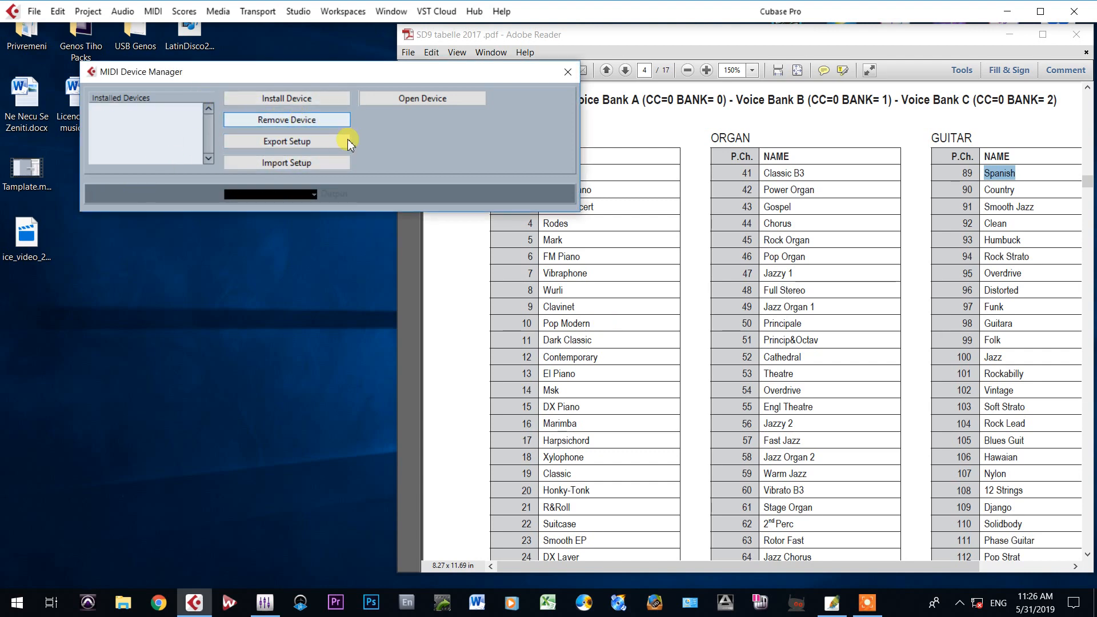
{"action": "left_click", "coordinate": [286, 163]}
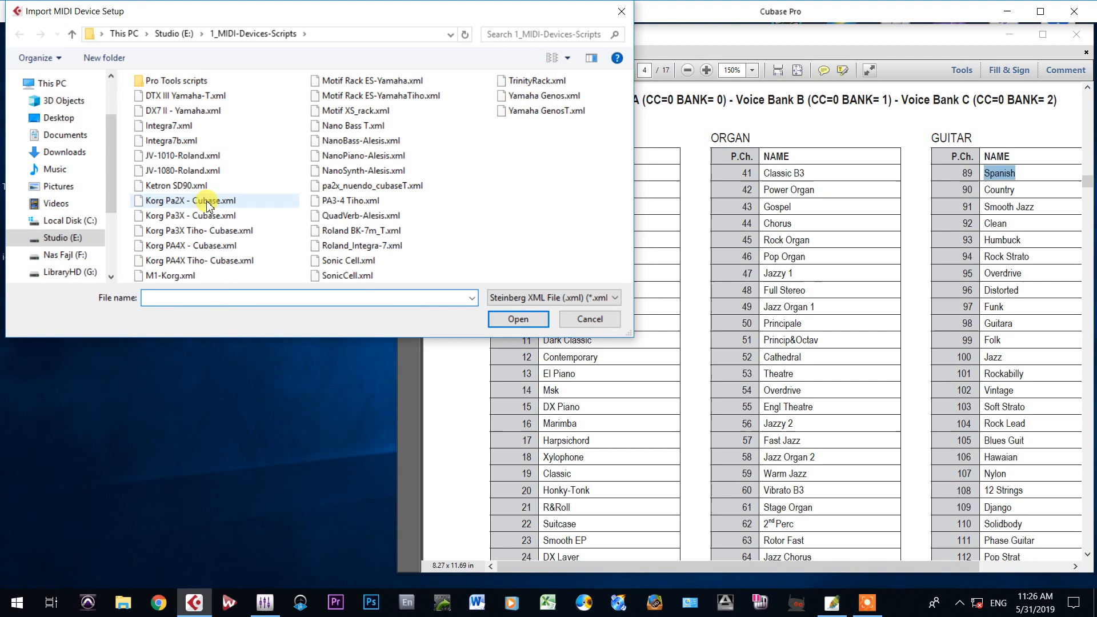
{"action": "double_click", "coordinate": [179, 187]}
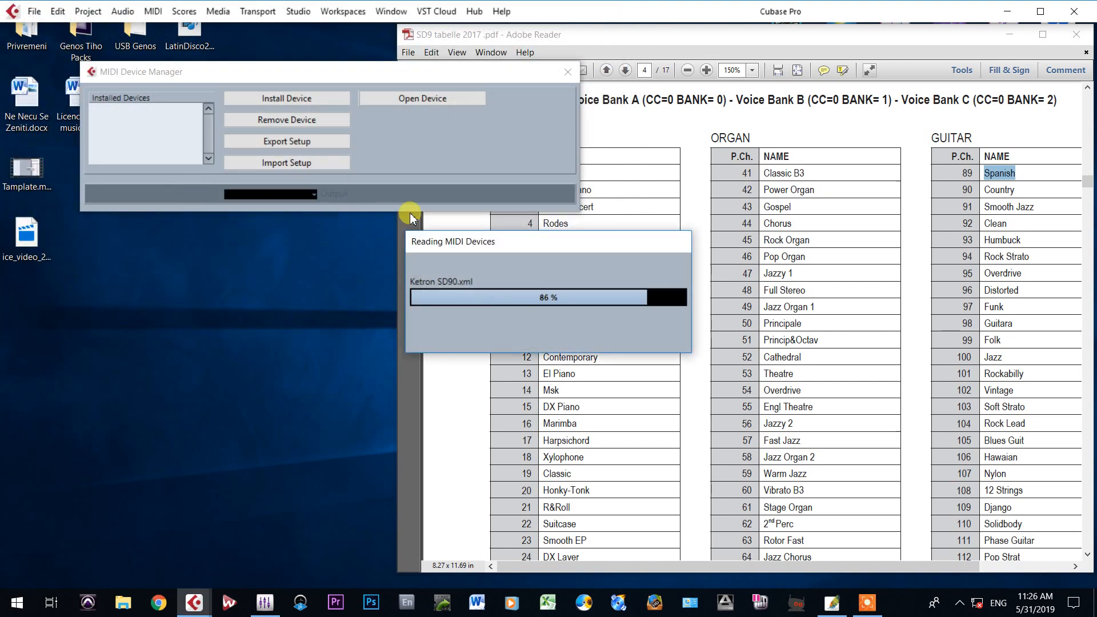
{"action": "left_click", "coordinate": [485, 218]}
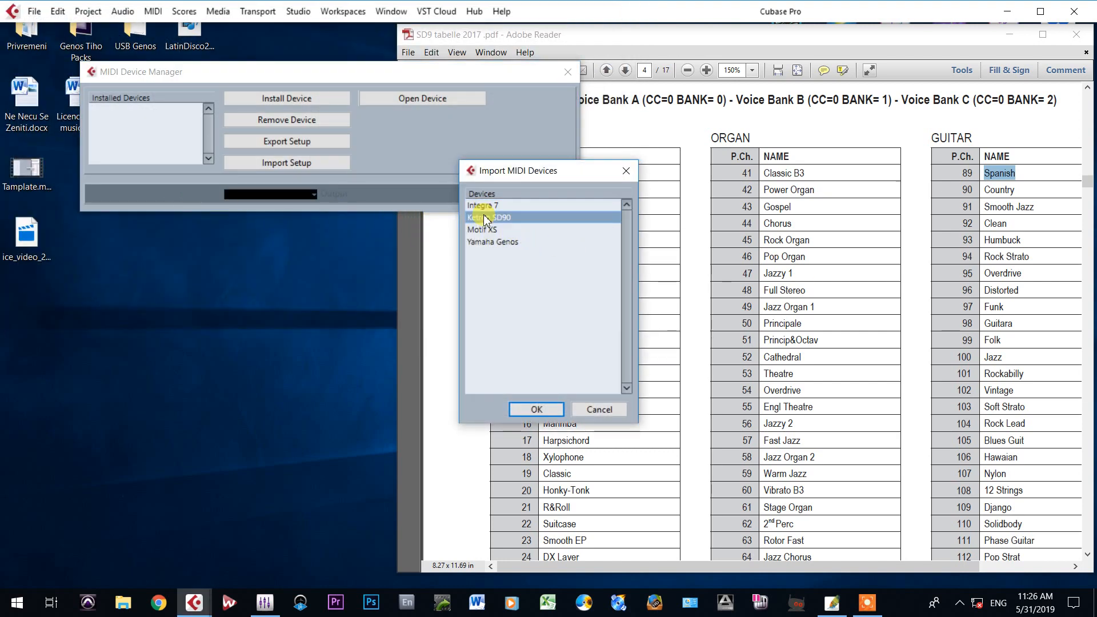
{"action": "left_click", "coordinate": [533, 408]}
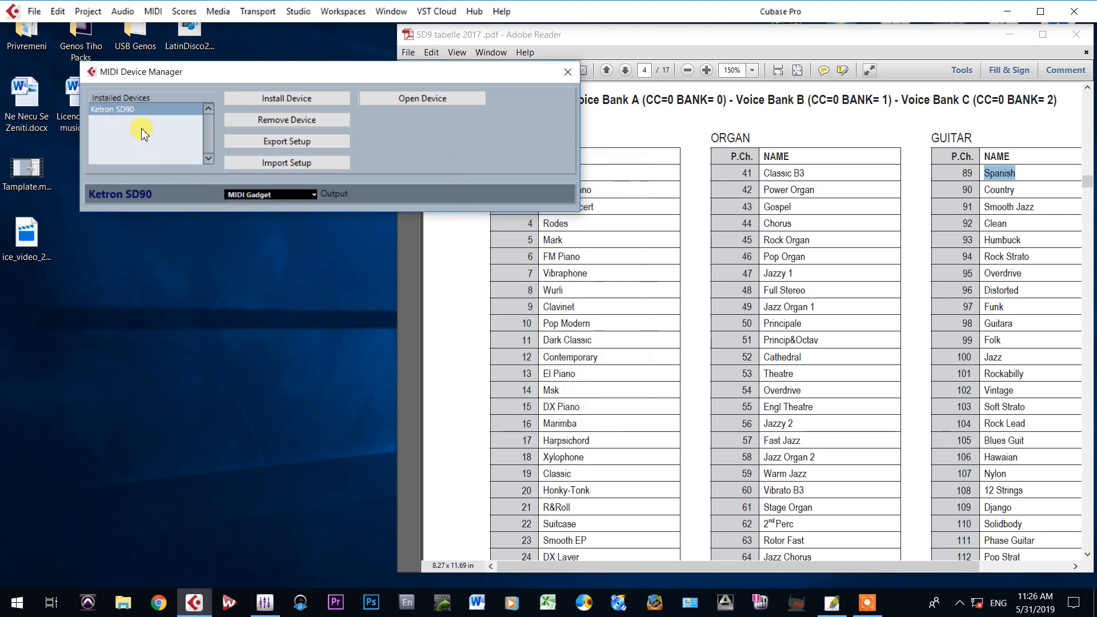
Examine the imported Ketron SD90 patch banks, including the GM Voices and Preset Voices folders and the Lounge Tenor 81 messages in Sax Flute.
{"action": "left_click", "coordinate": [409, 100]}
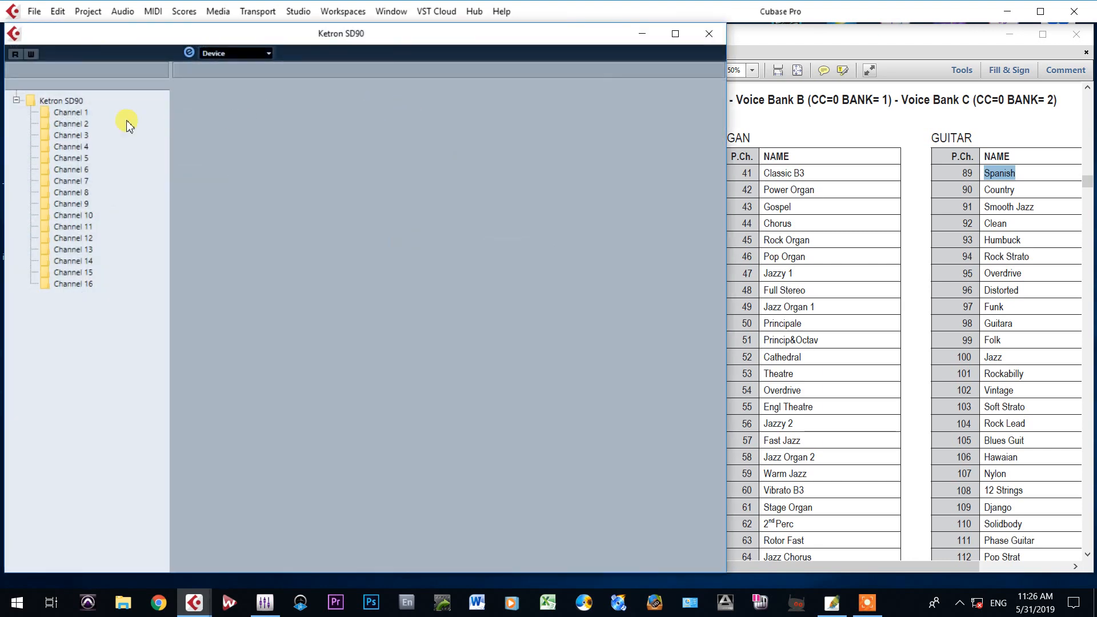
{"action": "left_click", "coordinate": [213, 52]}
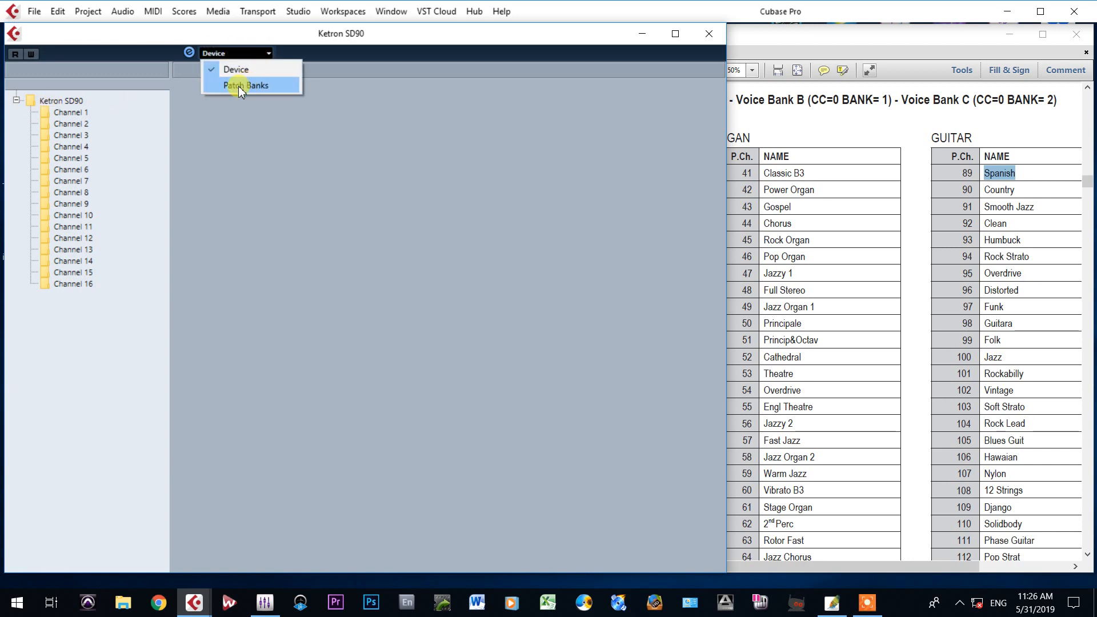
{"action": "left_click", "coordinate": [238, 86]}
{"action": "left_click", "coordinate": [16, 100]}
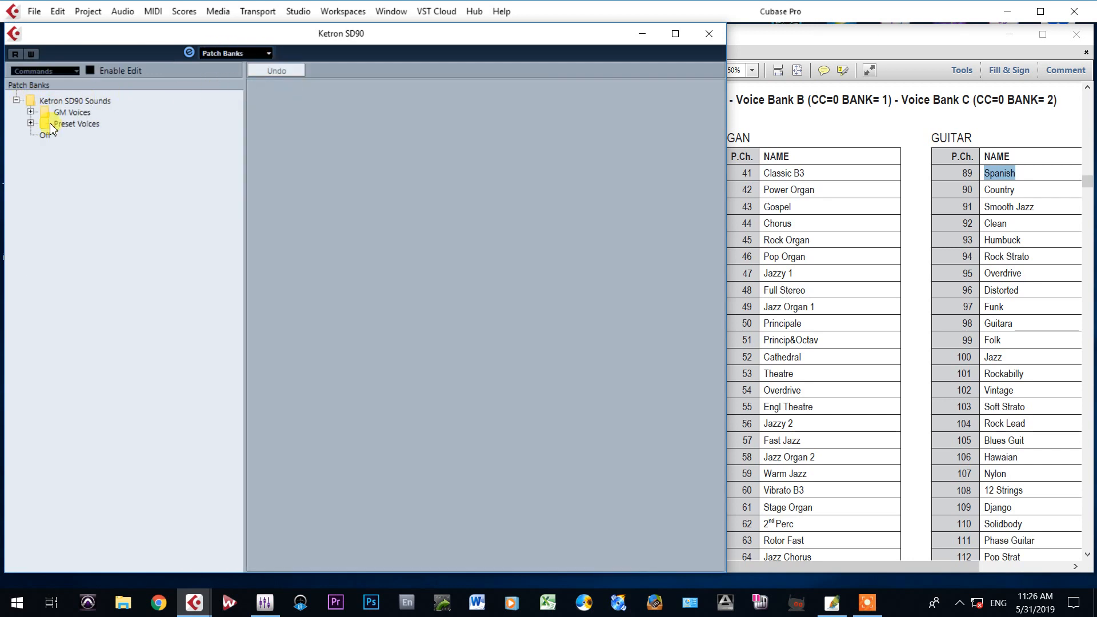
{"action": "left_click", "coordinate": [31, 112]}
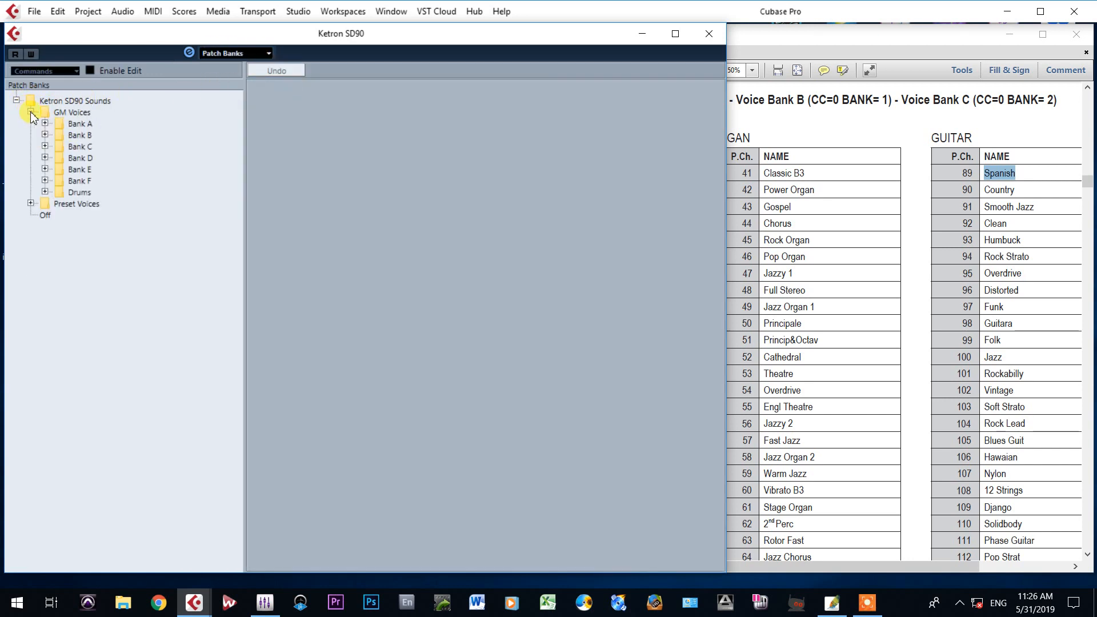
{"action": "left_click", "coordinate": [31, 204]}
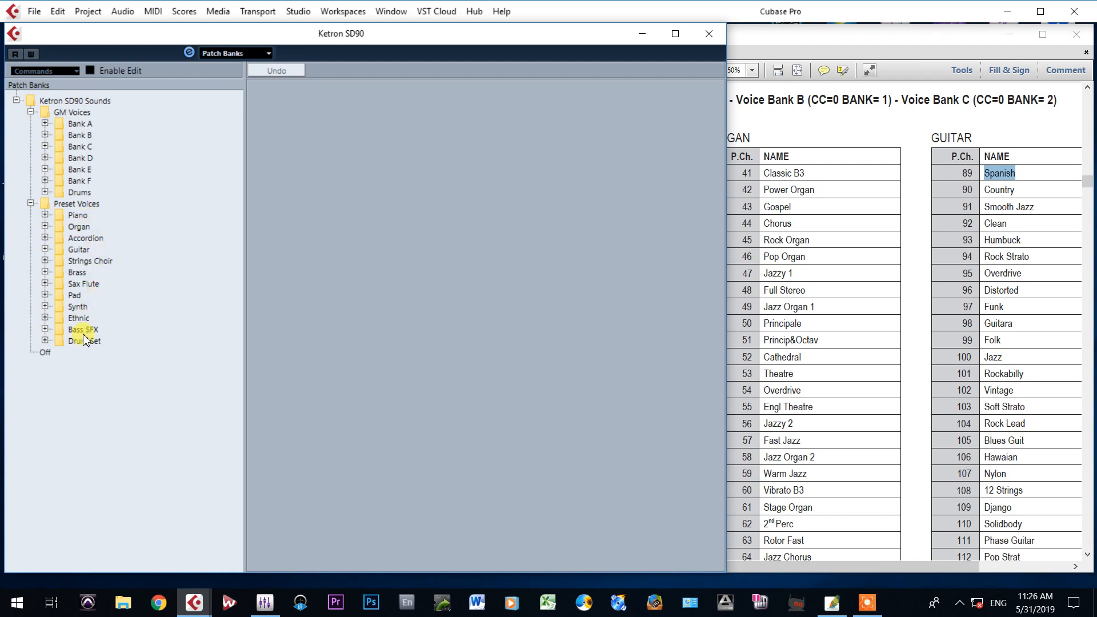
{"action": "left_click", "coordinate": [45, 284]}
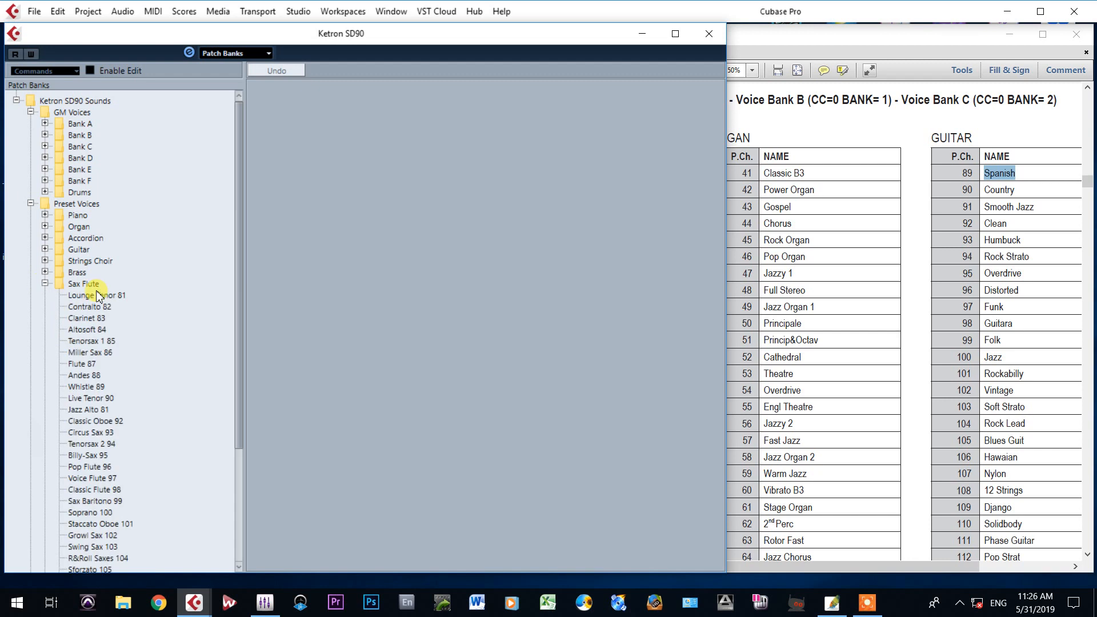
{"action": "left_click", "coordinate": [95, 295]}
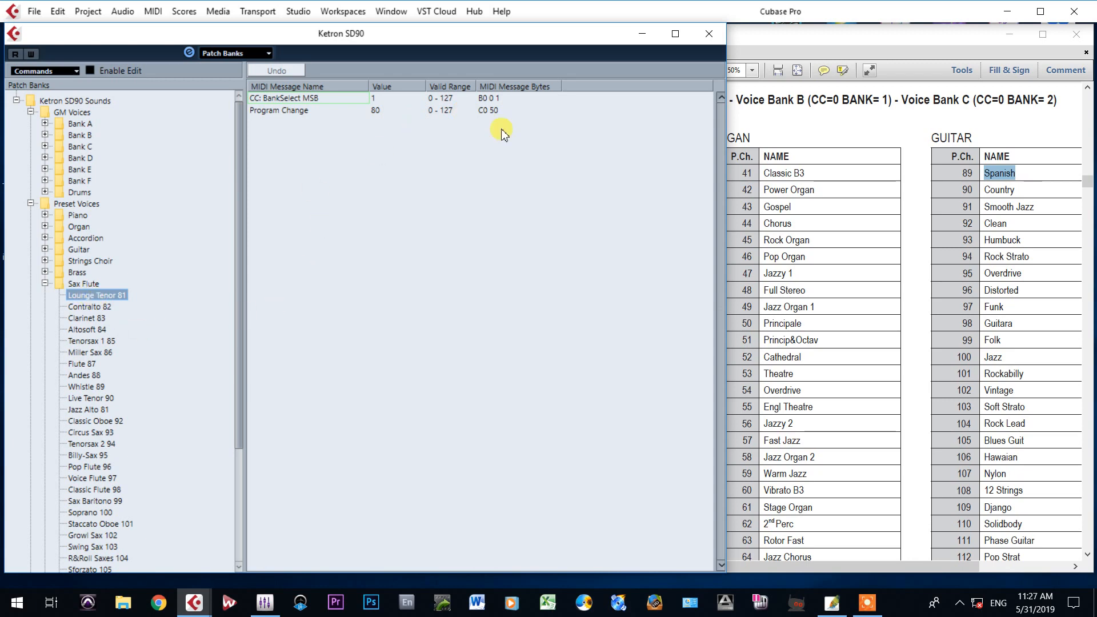
{"action": "left_click", "coordinate": [712, 35]}
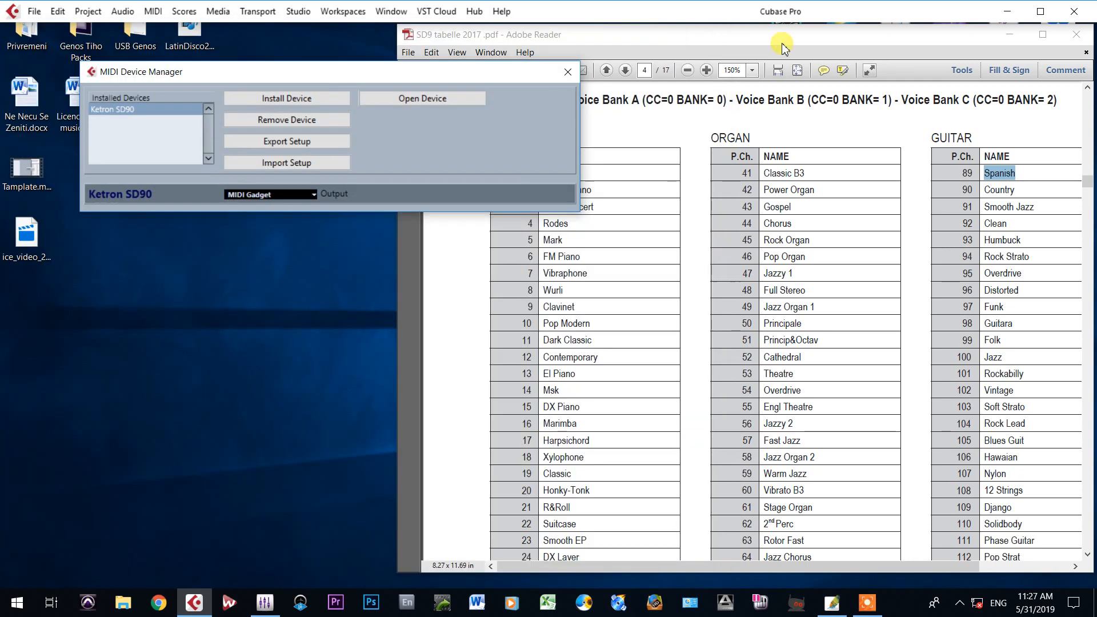
Close Adobe Reader and the MIDI Device Manager, and open the recent project Stara Ljubavi, leaving the missing Yamaha Genos port unmapped.
{"action": "left_click", "coordinate": [1076, 34]}
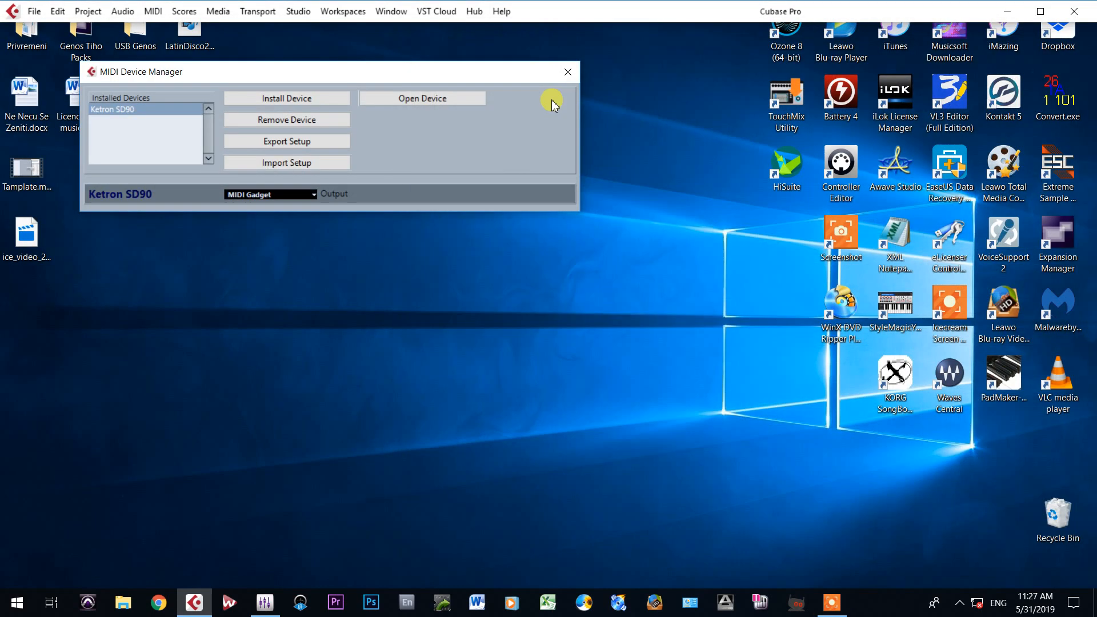
{"action": "left_click", "coordinate": [569, 71]}
{"action": "left_click", "coordinate": [34, 12]}
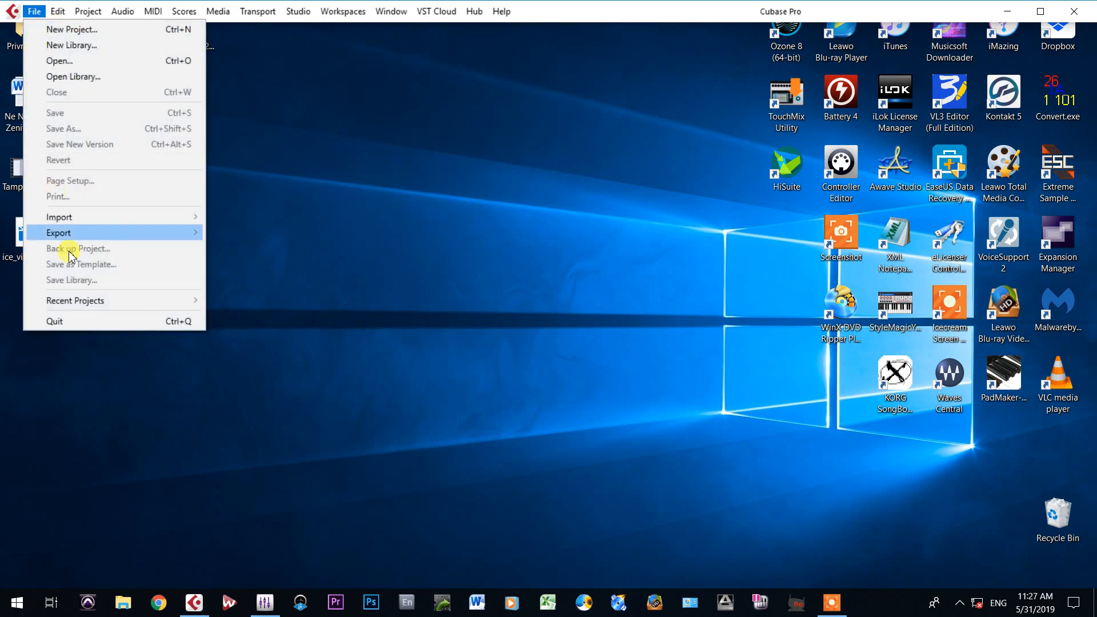
{"action": "mouse_move", "coordinate": [101, 300]}
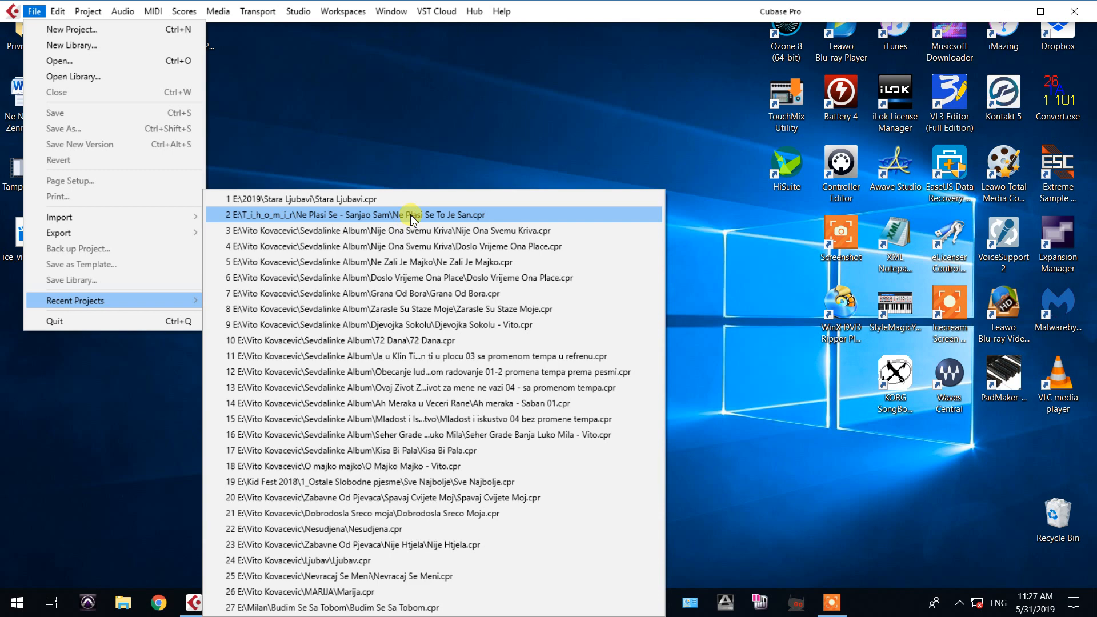
{"action": "left_click", "coordinate": [331, 198]}
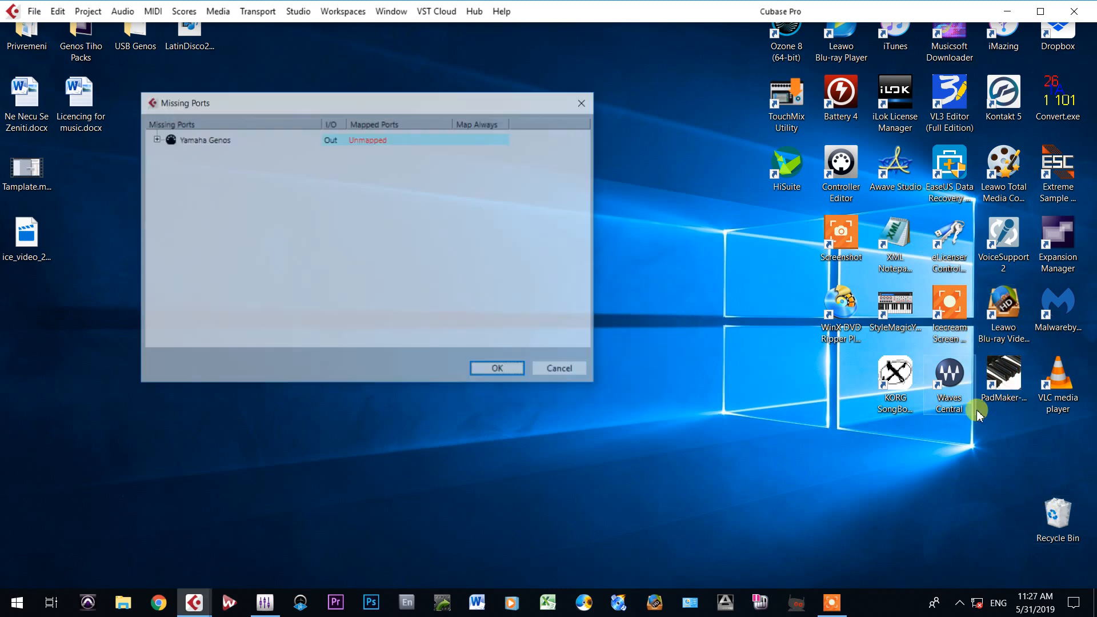
{"action": "left_click", "coordinate": [499, 371]}
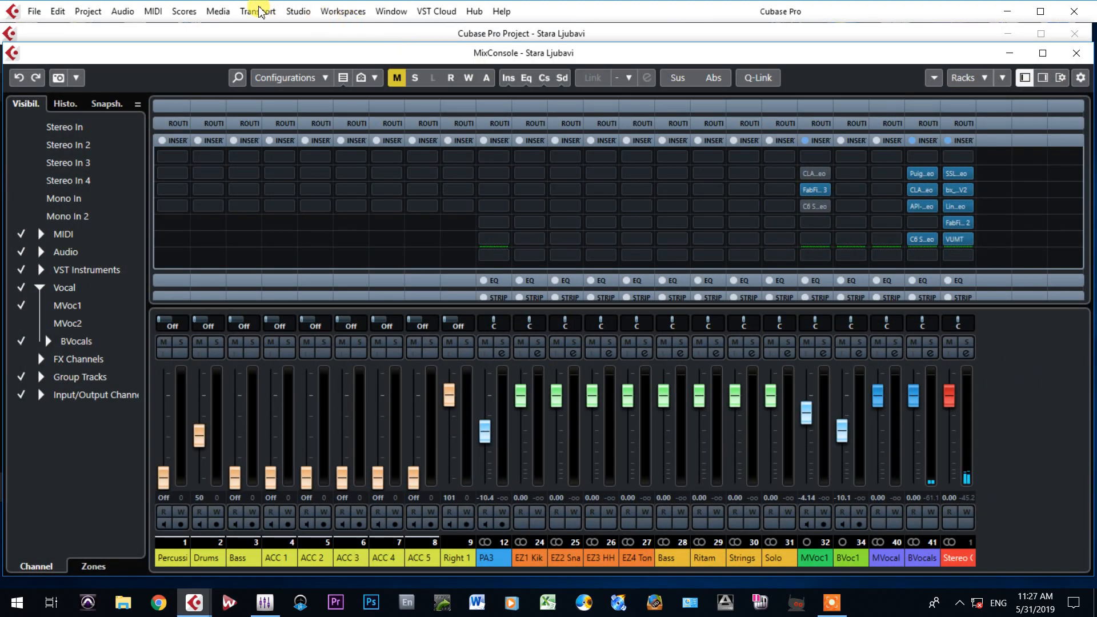
Import the Yamaha Genos MIDI device from the setup file Yamaha GenosT.xml, and close its window and the MIDI Device Manager.
{"action": "left_click", "coordinate": [300, 15]}
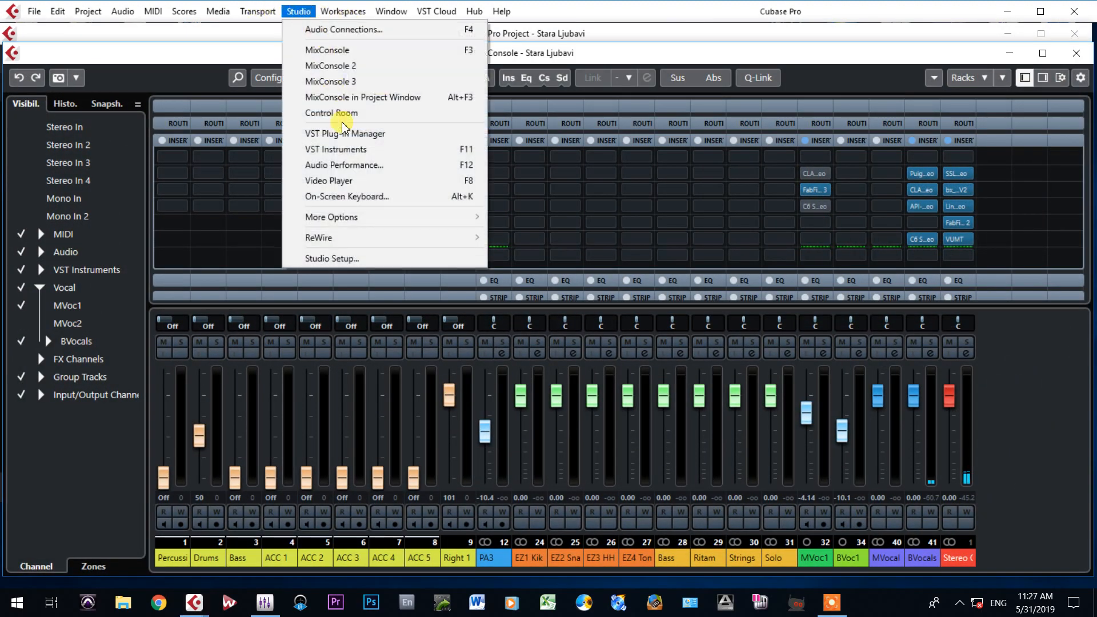
{"action": "mouse_move", "coordinate": [382, 224]}
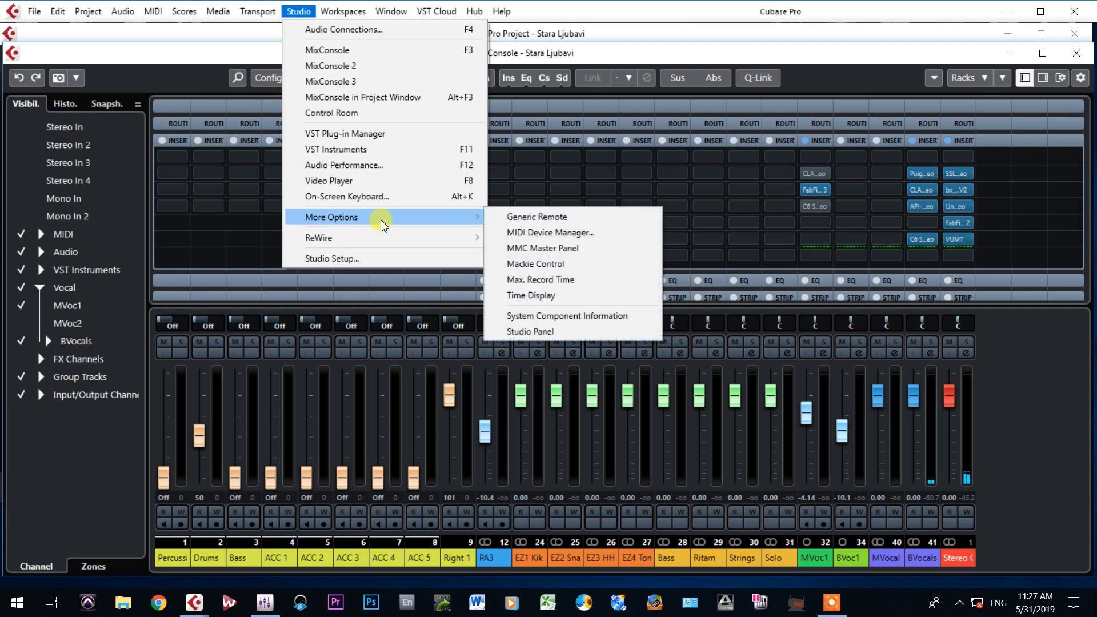
{"action": "left_click", "coordinate": [538, 233]}
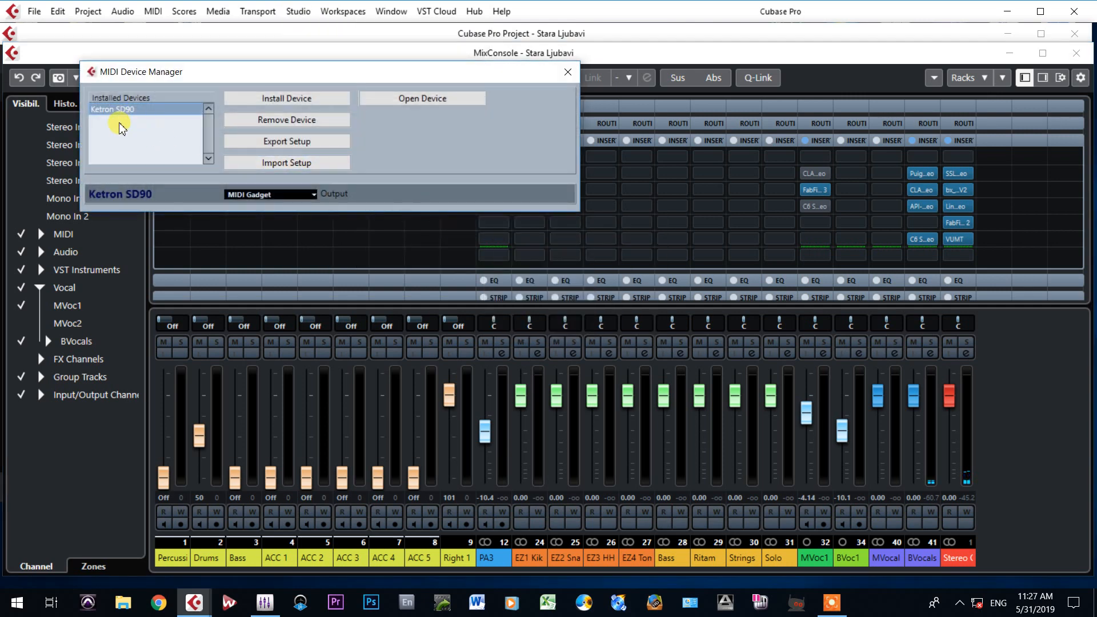
{"action": "left_click", "coordinate": [280, 163]}
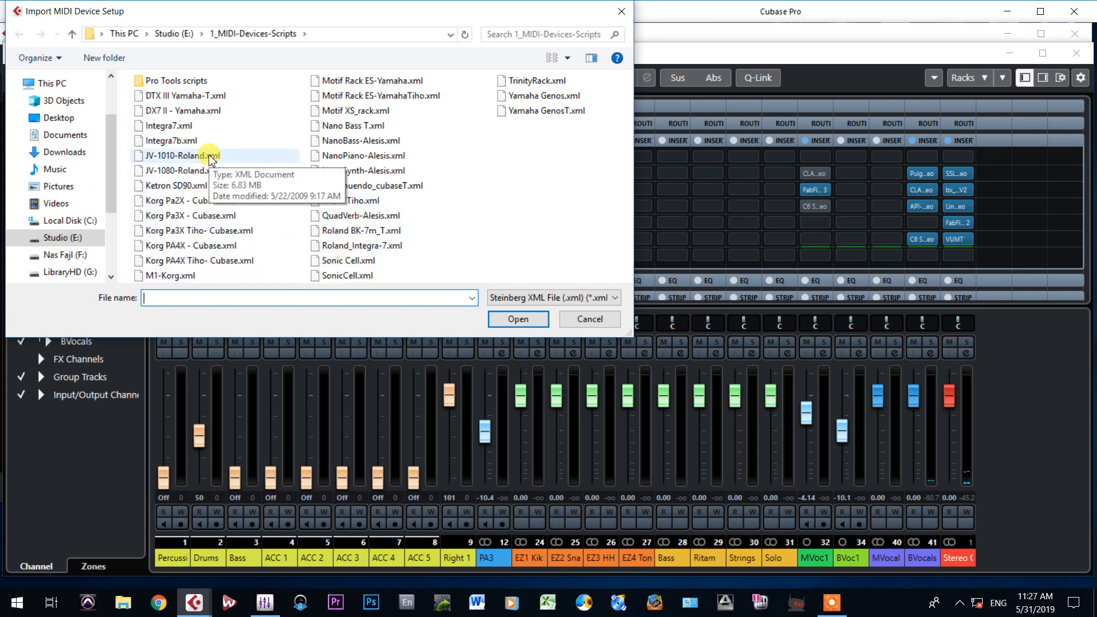
{"action": "left_click", "coordinate": [522, 111]}
{"action": "left_click", "coordinate": [530, 319]}
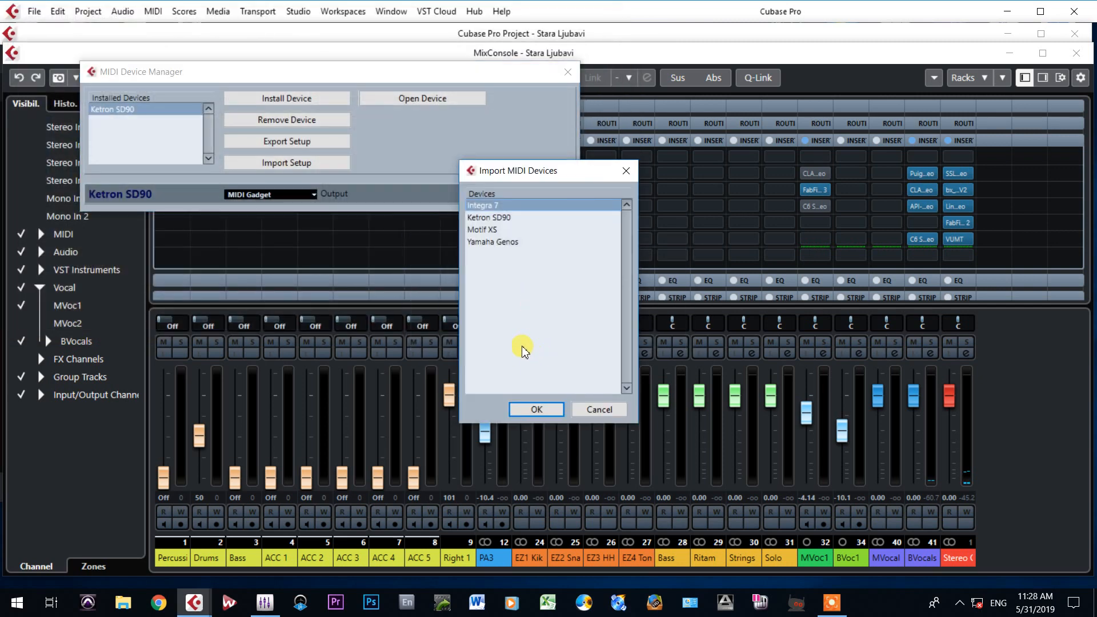
{"action": "left_click", "coordinate": [490, 242]}
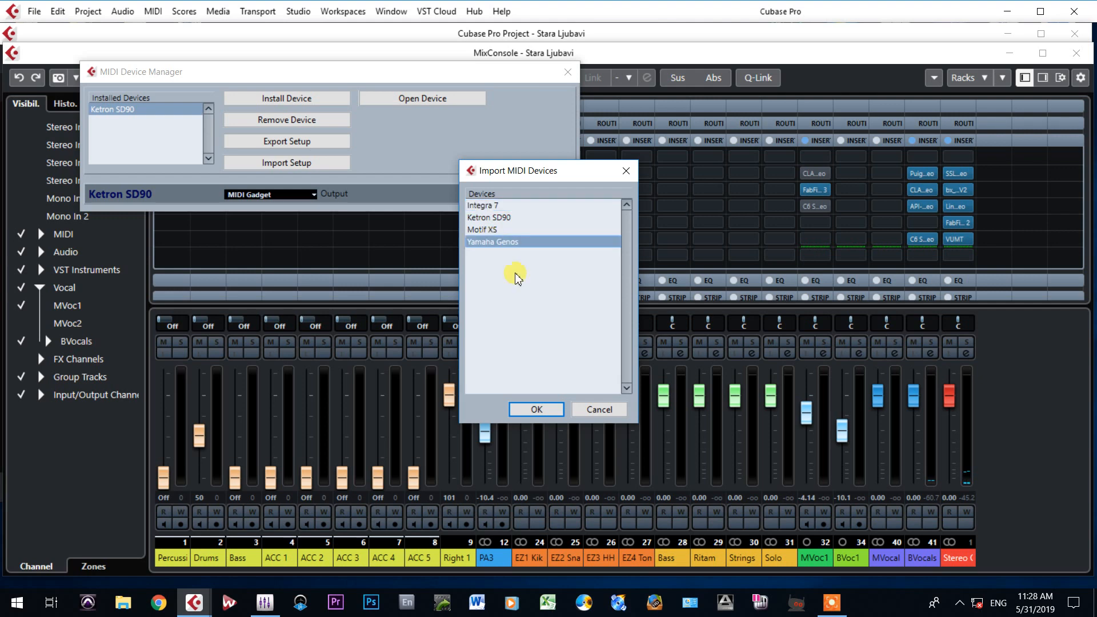
{"action": "left_click", "coordinate": [537, 409]}
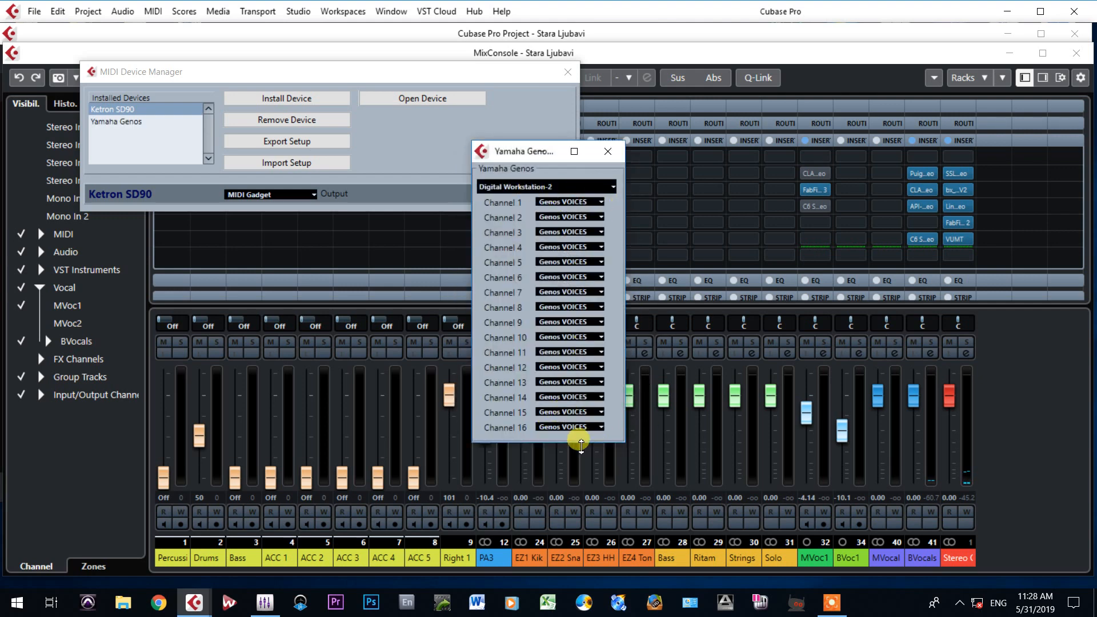
{"action": "left_click", "coordinate": [611, 151]}
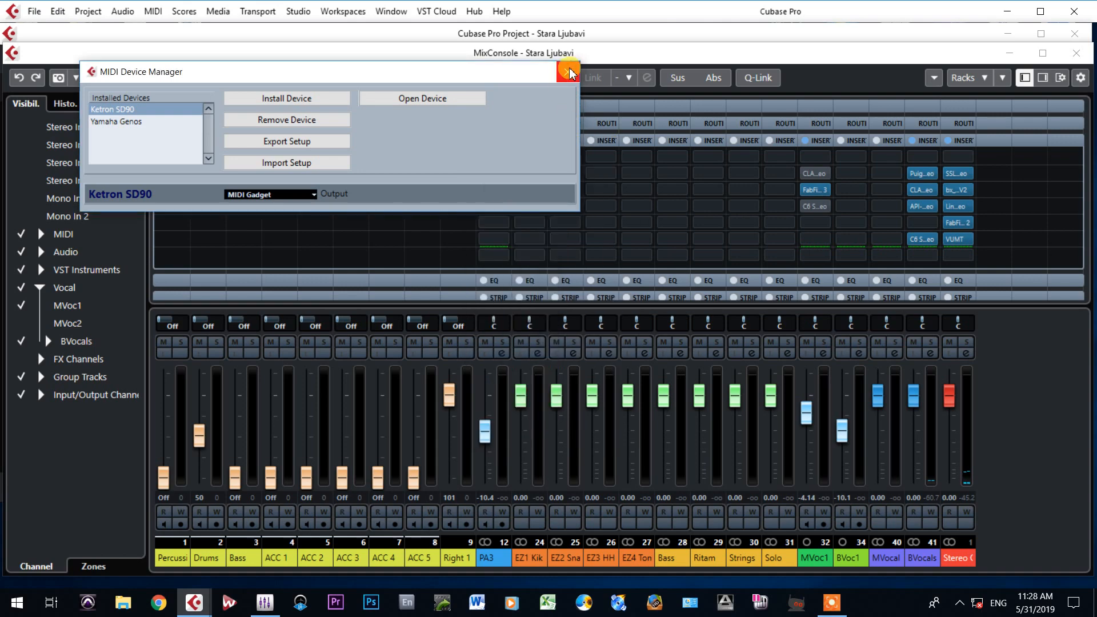
{"action": "left_click", "coordinate": [568, 72]}
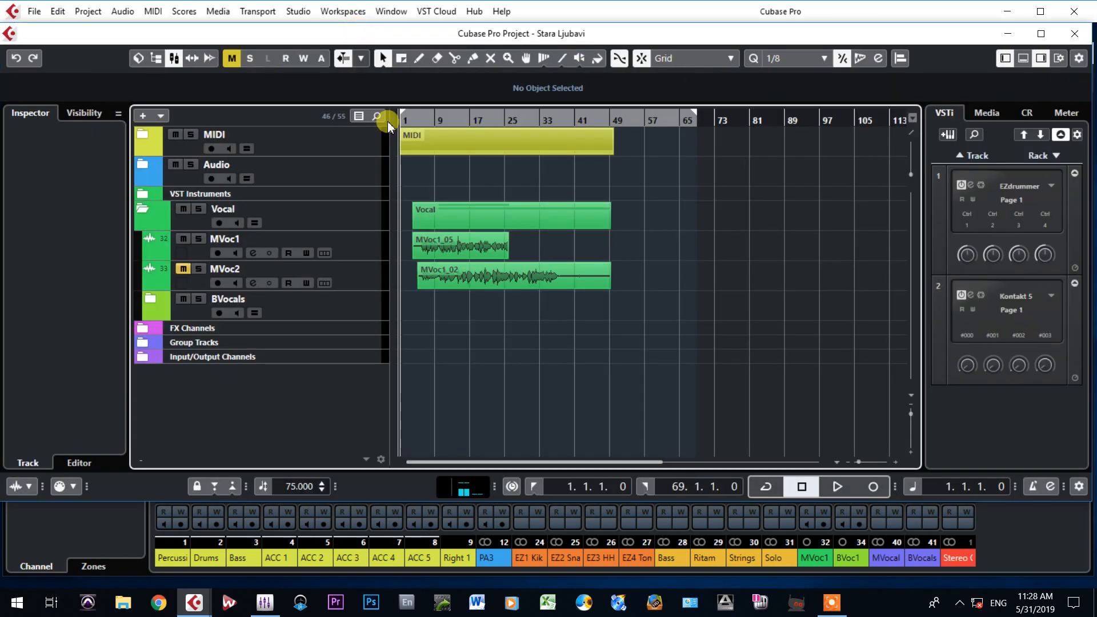
Expand the MIDI folder in the project and route the ACC 1 track's output to Yamaha Genos (Digital Workstation-2).
{"action": "left_click", "coordinate": [355, 33]}
{"action": "left_click", "coordinate": [147, 136]}
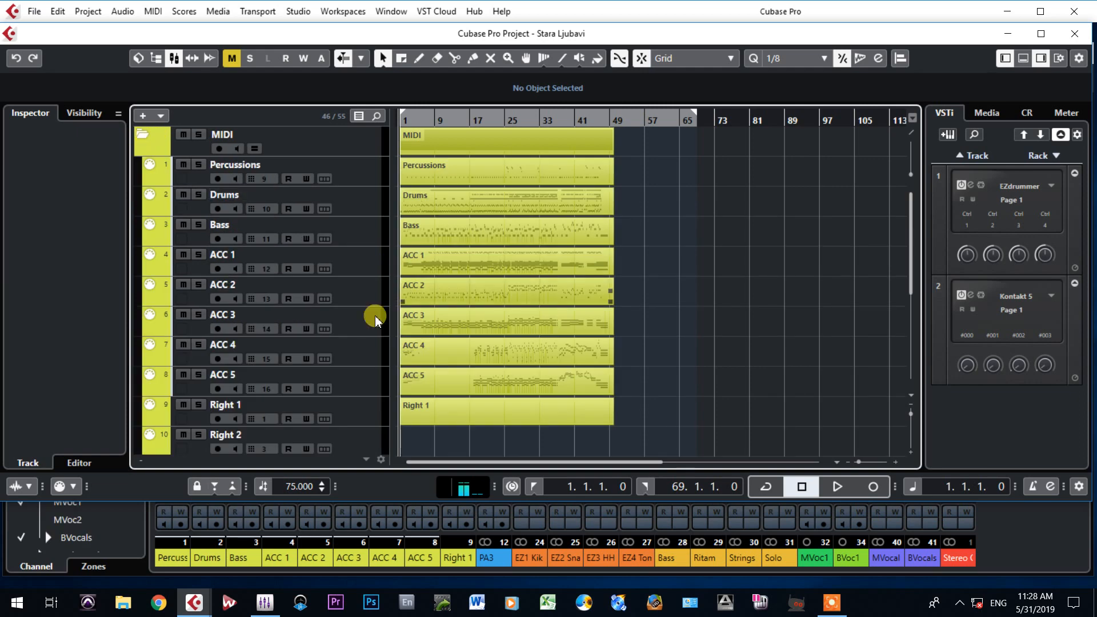
{"action": "left_click", "coordinate": [188, 269]}
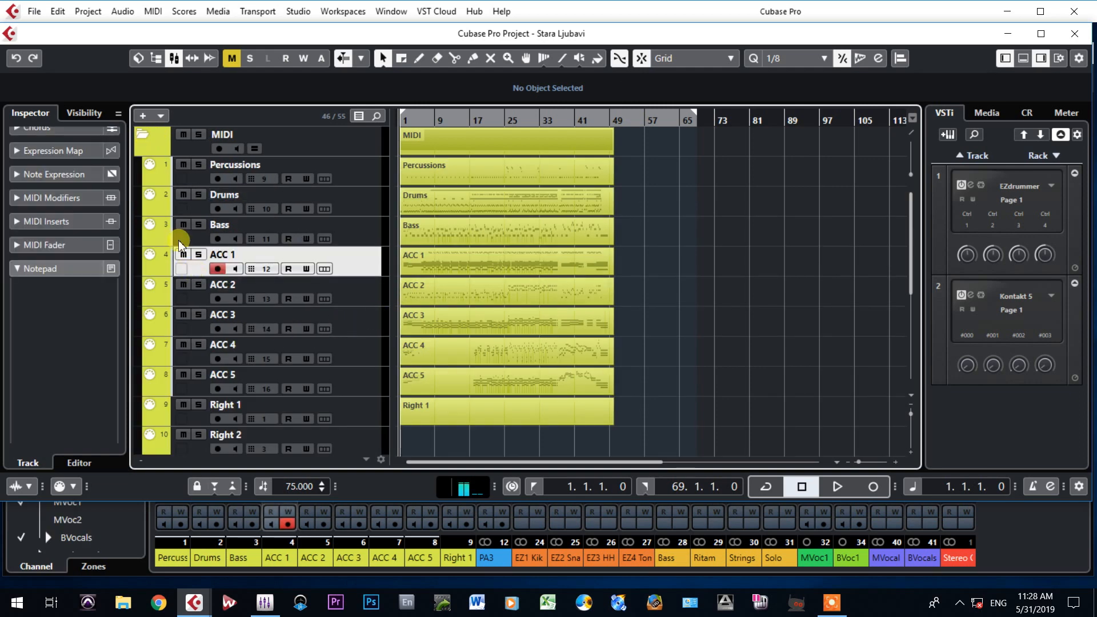
{"action": "left_click", "coordinate": [41, 136]}
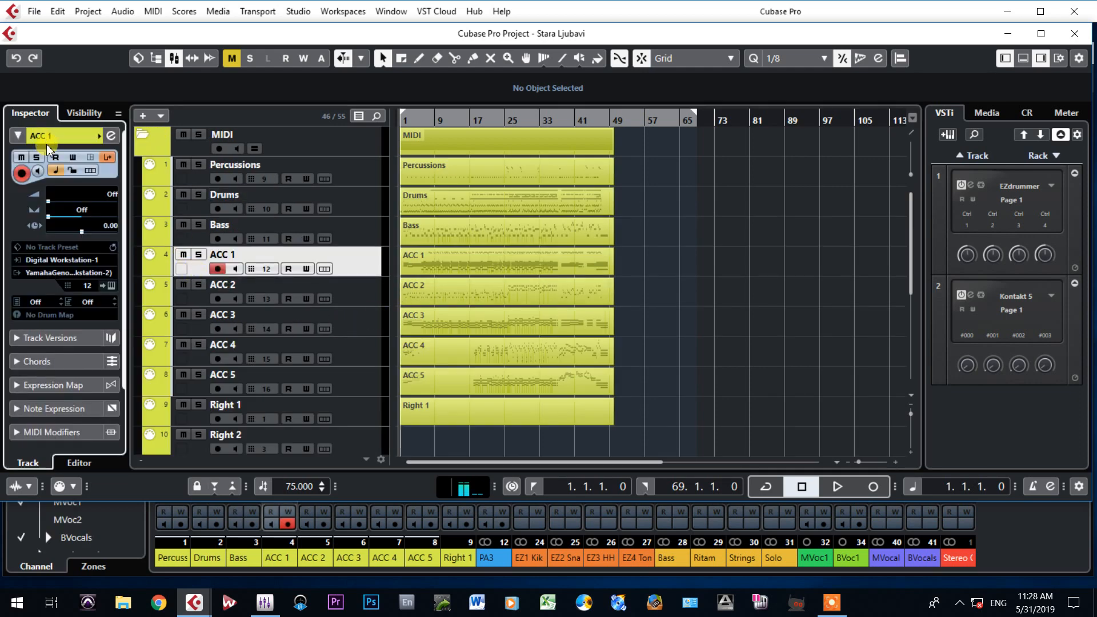
{"action": "left_click", "coordinate": [64, 273]}
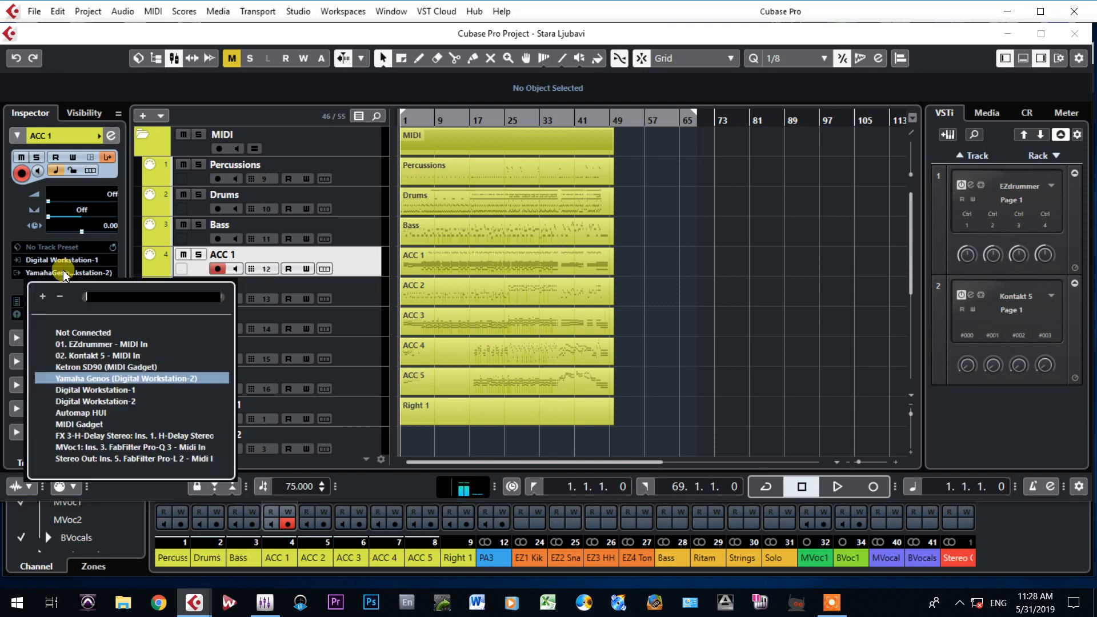
{"action": "left_click", "coordinate": [19, 217]}
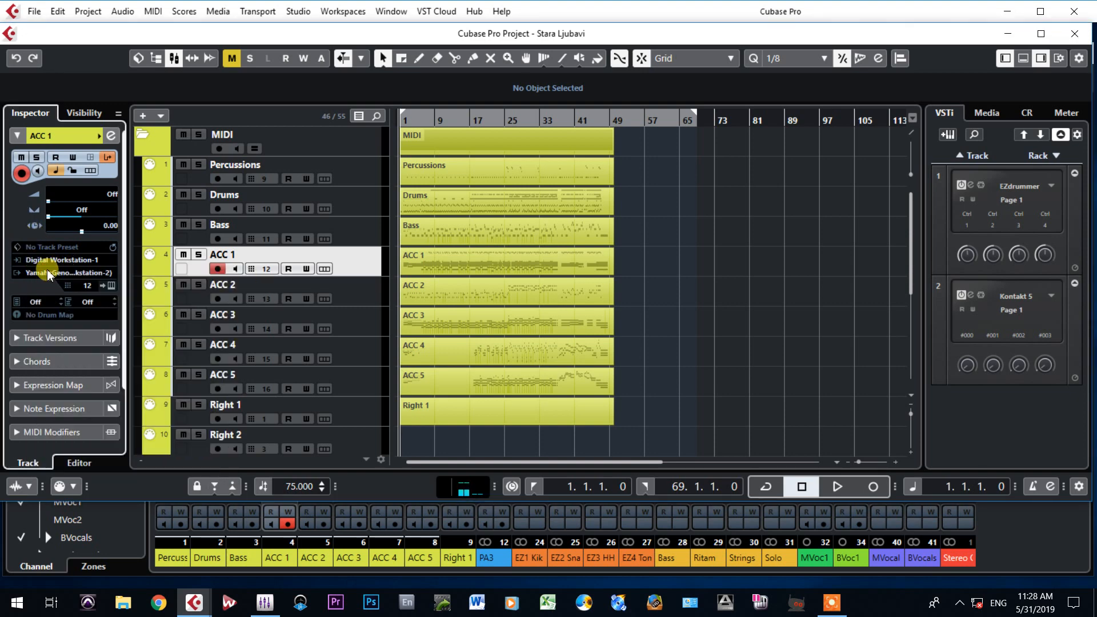
{"action": "left_click", "coordinate": [48, 272]}
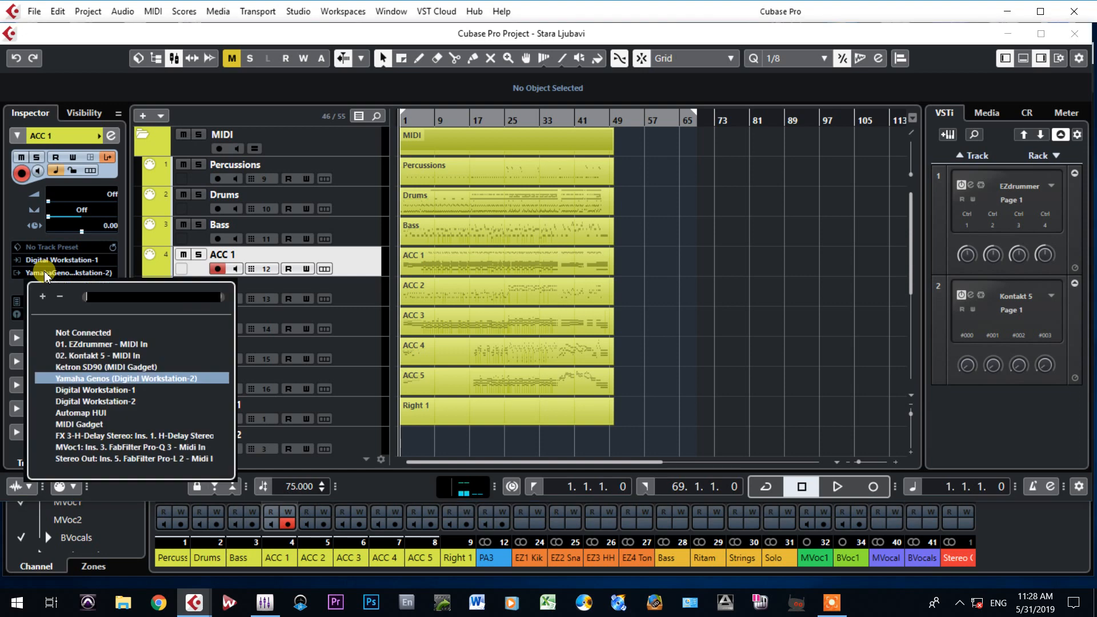
{"action": "left_click", "coordinate": [85, 380]}
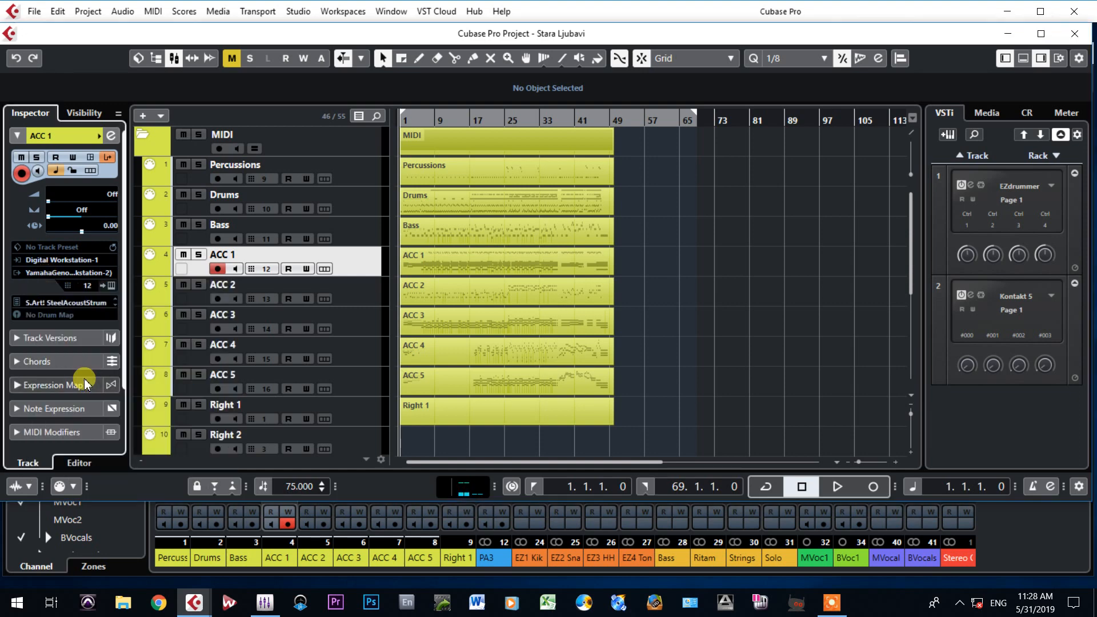
Examine the Genos voice categories available in the ACC 1 track's program list, collapsing the Genos A.Guitar folder.
{"action": "left_click", "coordinate": [66, 303]}
{"action": "scroll", "coordinate": [184, 432], "scroll_direction": "up", "scroll_amount": 7}
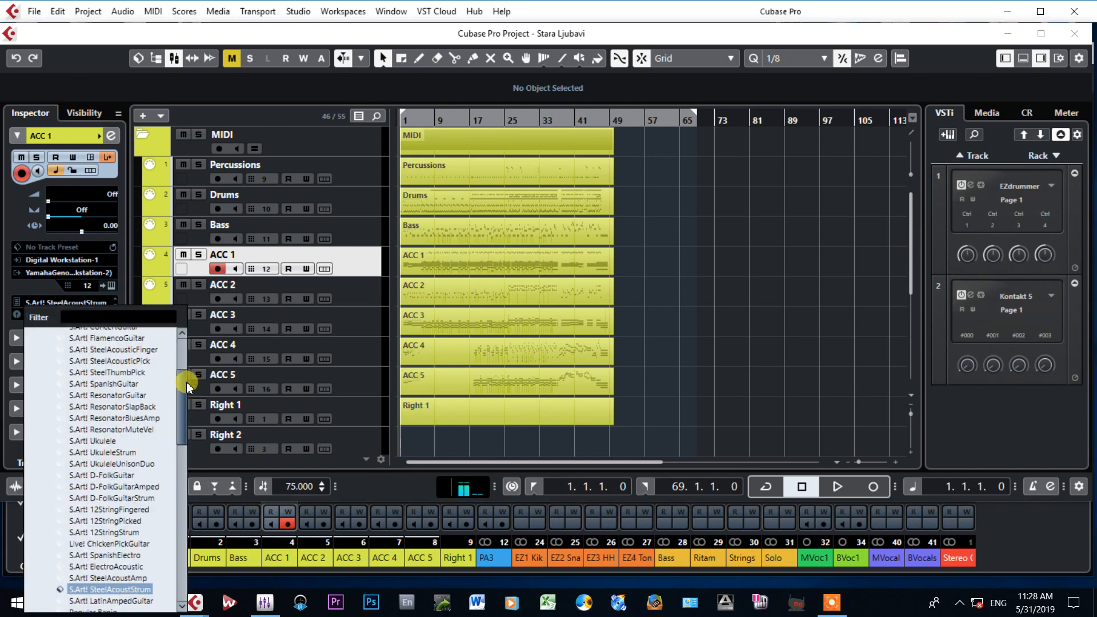
{"action": "left_click", "coordinate": [32, 431]}
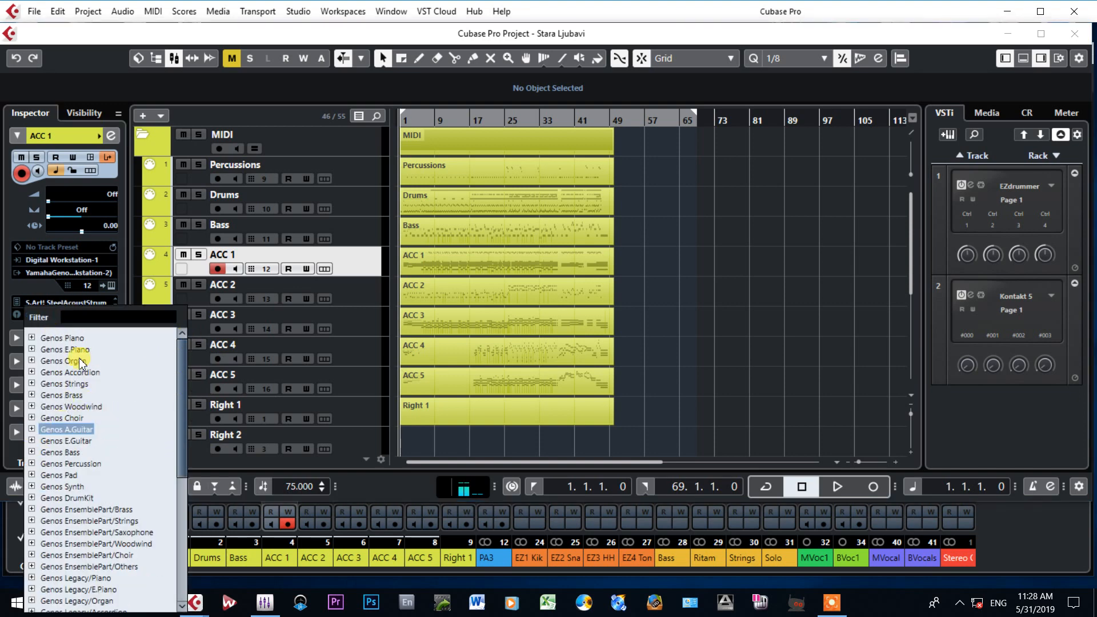
{"action": "left_click", "coordinate": [5, 226]}
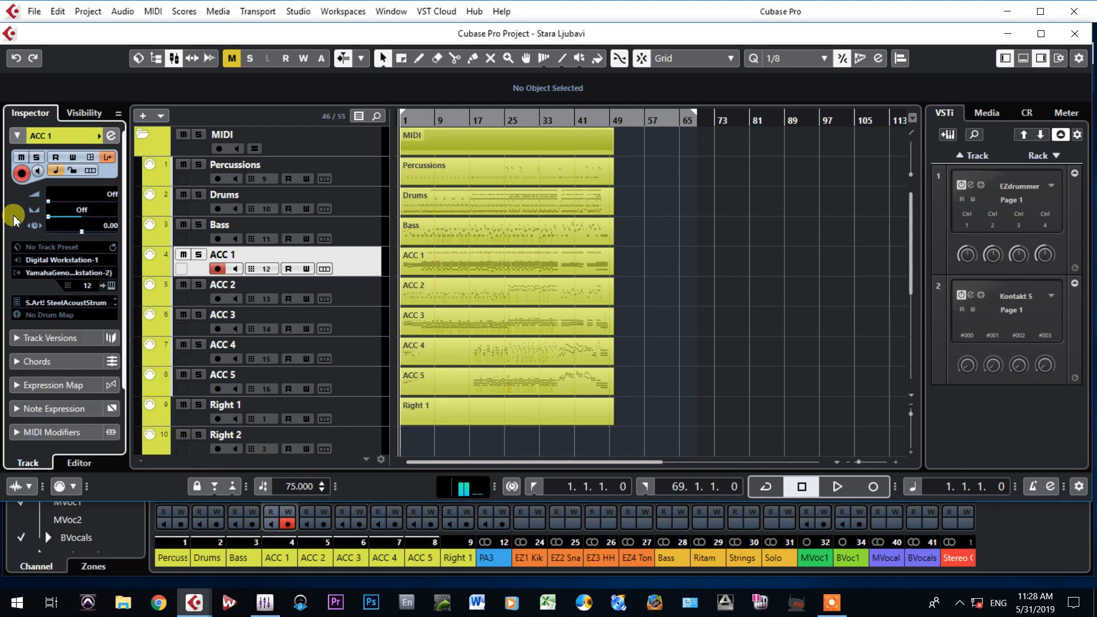
Route ACC 1's output to Ketron SD90 (MIDI Gadget) and assign the patch Country 90 from the Guitar folder of Preset Voices.
{"action": "left_click", "coordinate": [50, 274]}
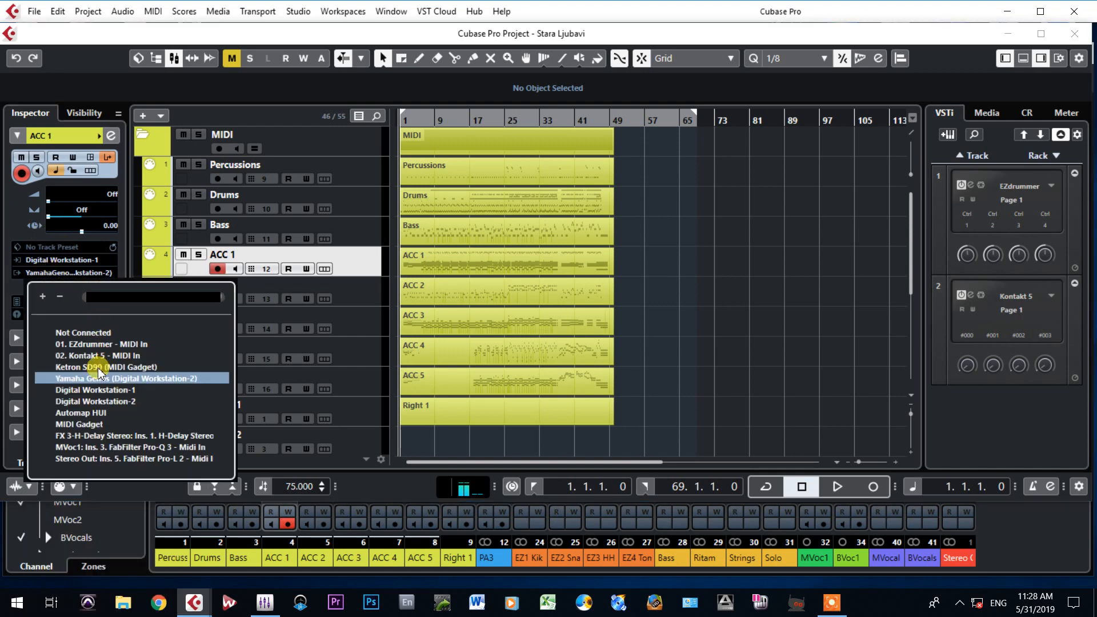
{"action": "left_click", "coordinate": [69, 367]}
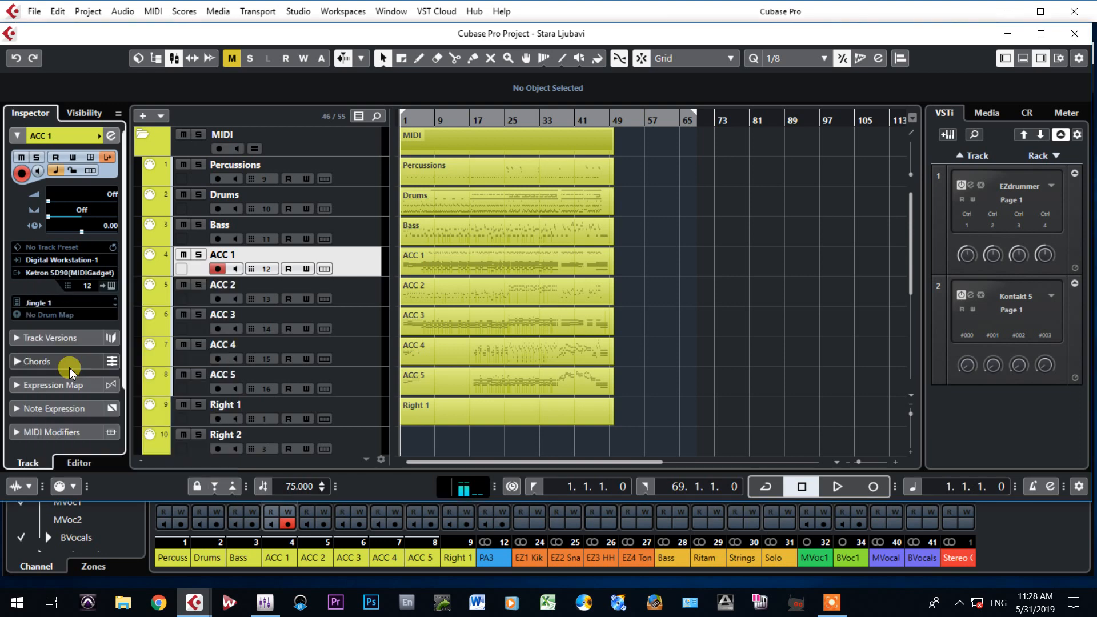
{"action": "left_click", "coordinate": [46, 303]}
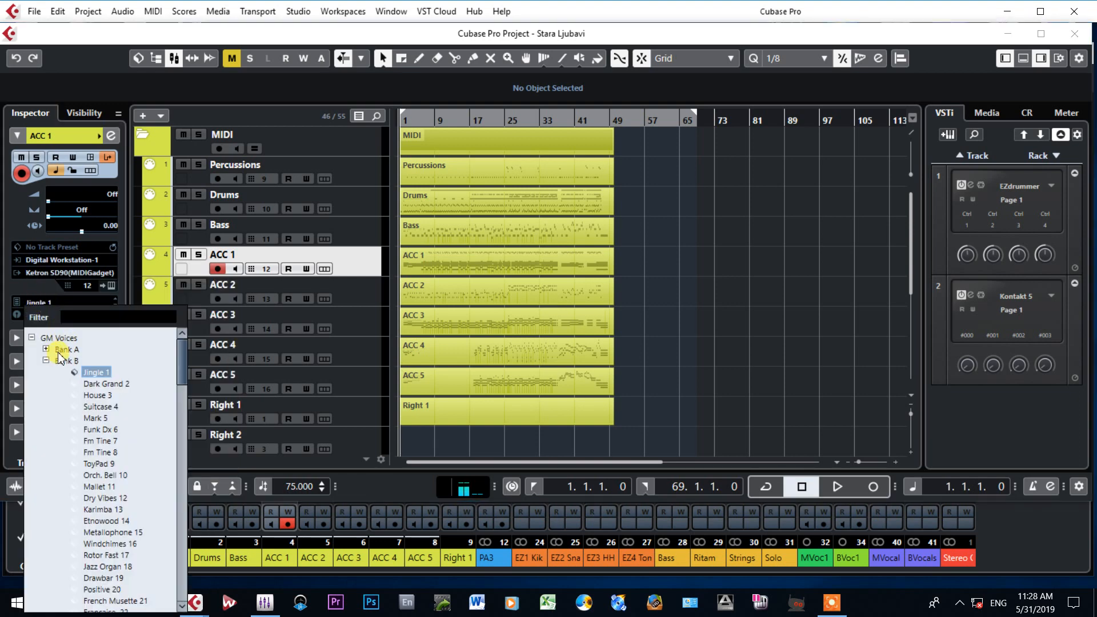
{"action": "left_click", "coordinate": [46, 361]}
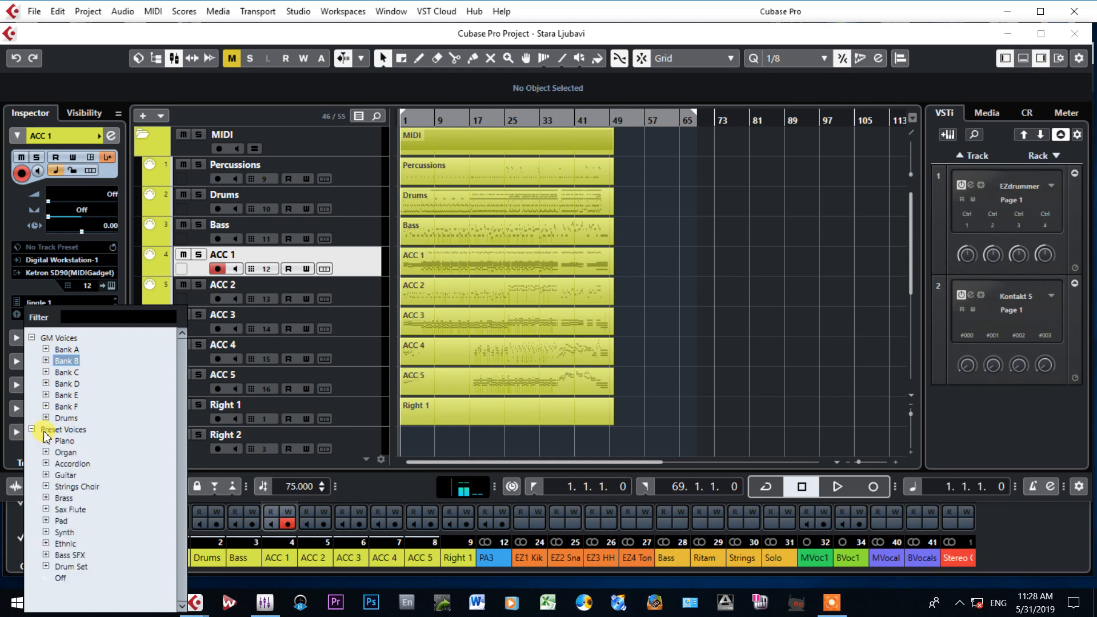
{"action": "left_click", "coordinate": [46, 373]}
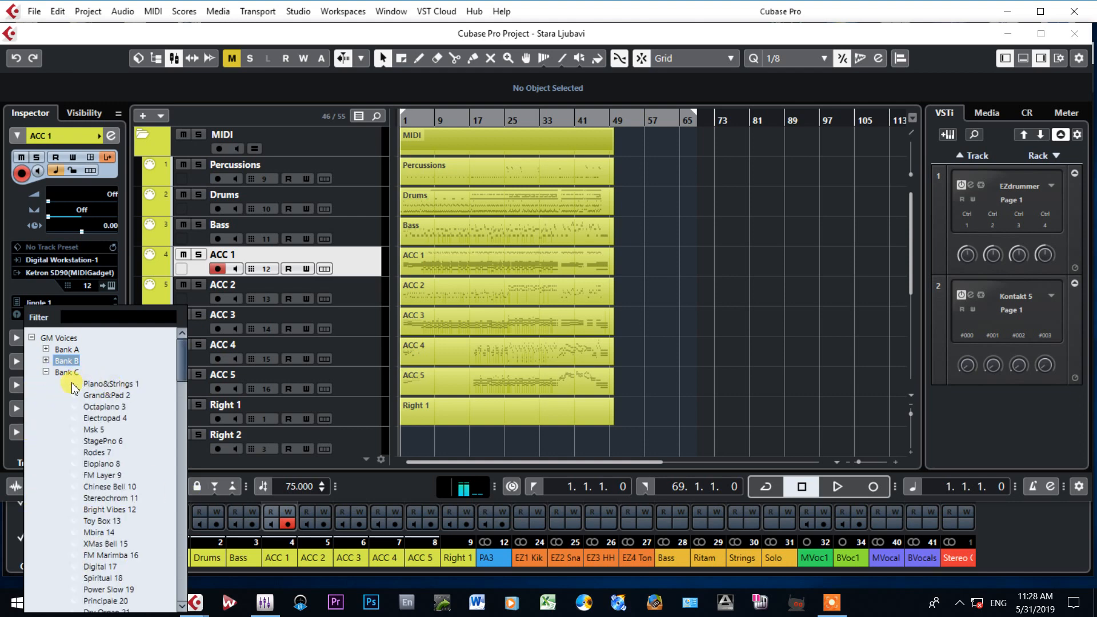
{"action": "left_click", "coordinate": [46, 373]}
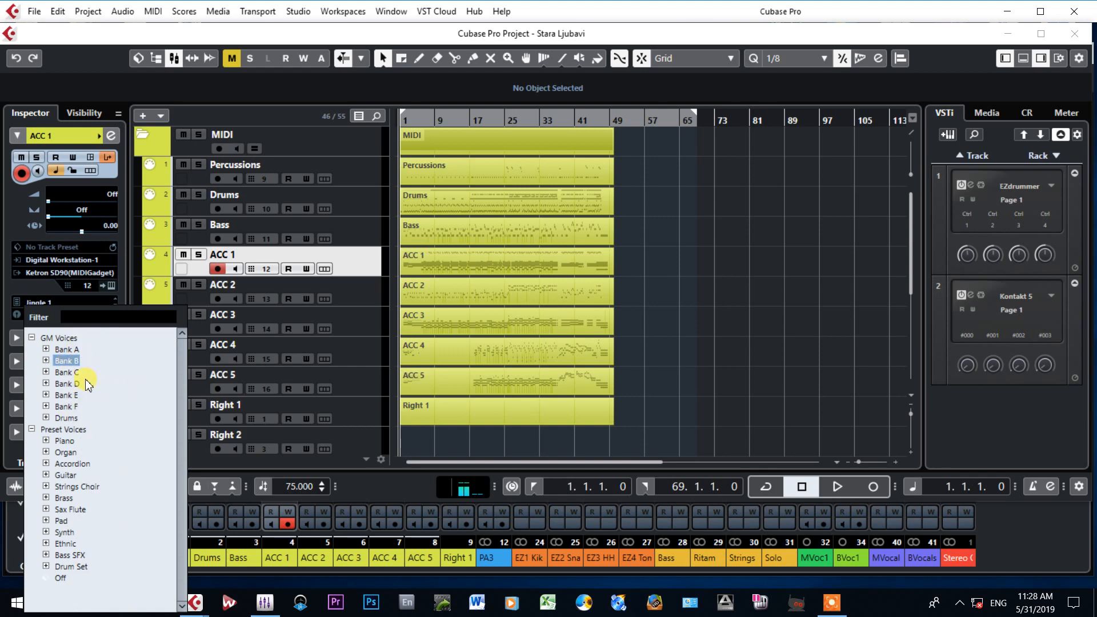
{"action": "left_click", "coordinate": [46, 475]}
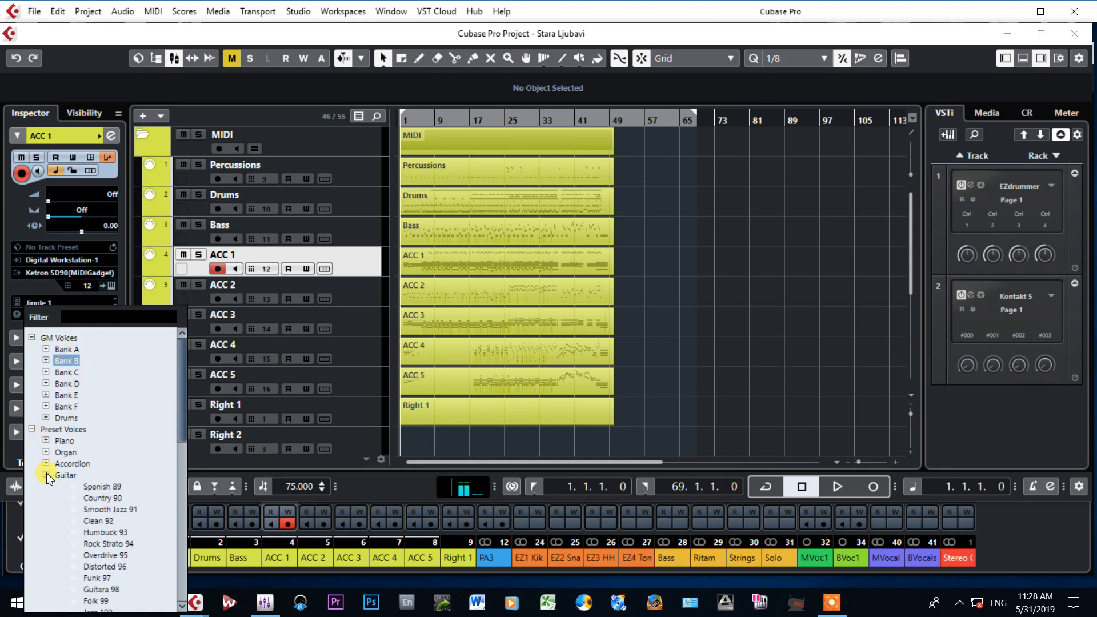
{"action": "left_click", "coordinate": [91, 497]}
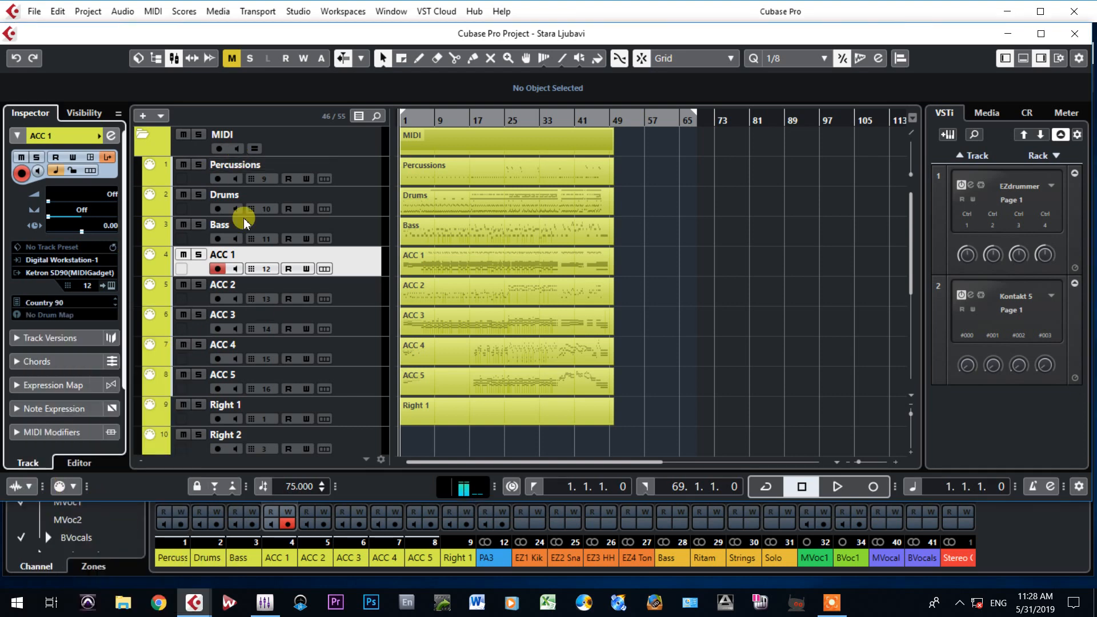
Compare the routing of ACC 3 and ACC 1, and select Yamaha Genos (Digital Workstation-2) as the output of ACC 2.
{"action": "left_click", "coordinate": [365, 322]}
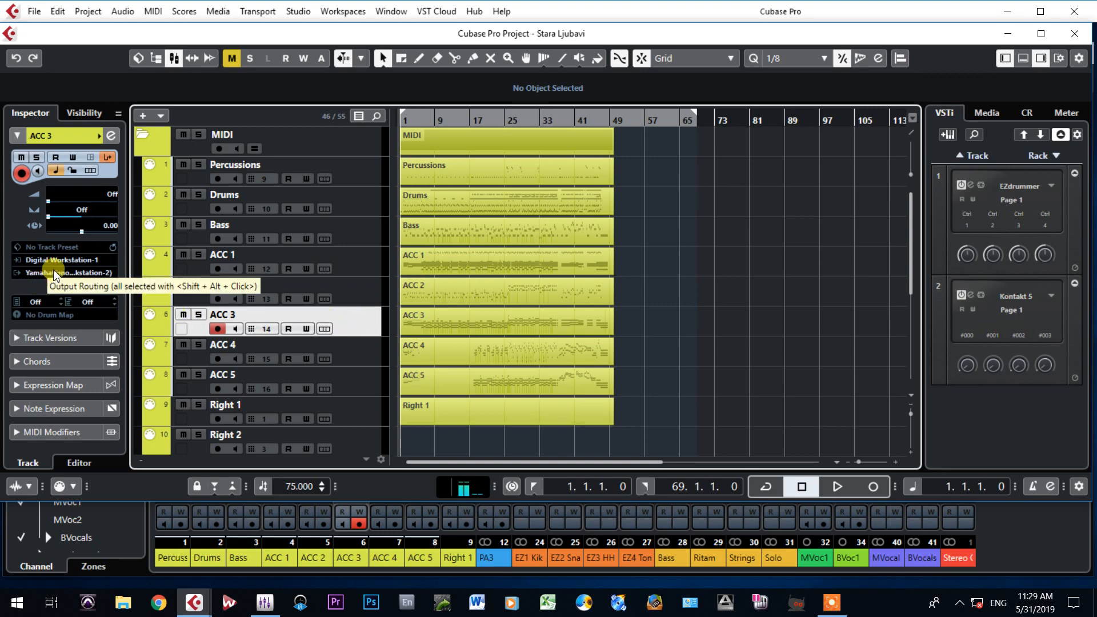
{"action": "left_click", "coordinate": [196, 274]}
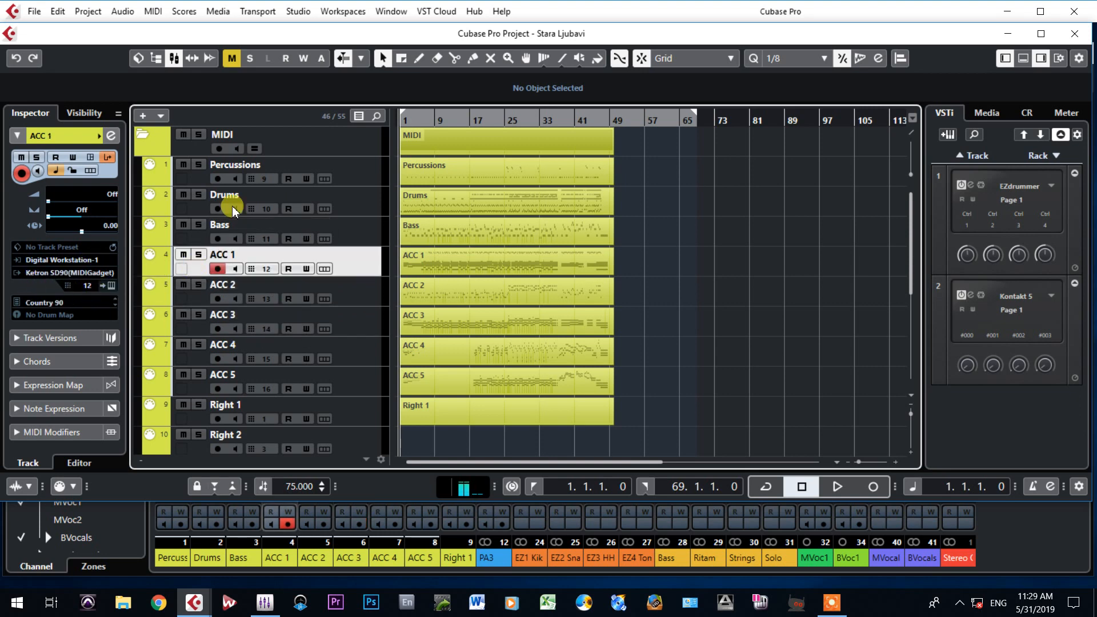
{"action": "left_click", "coordinate": [198, 301]}
{"action": "left_click", "coordinate": [57, 273]}
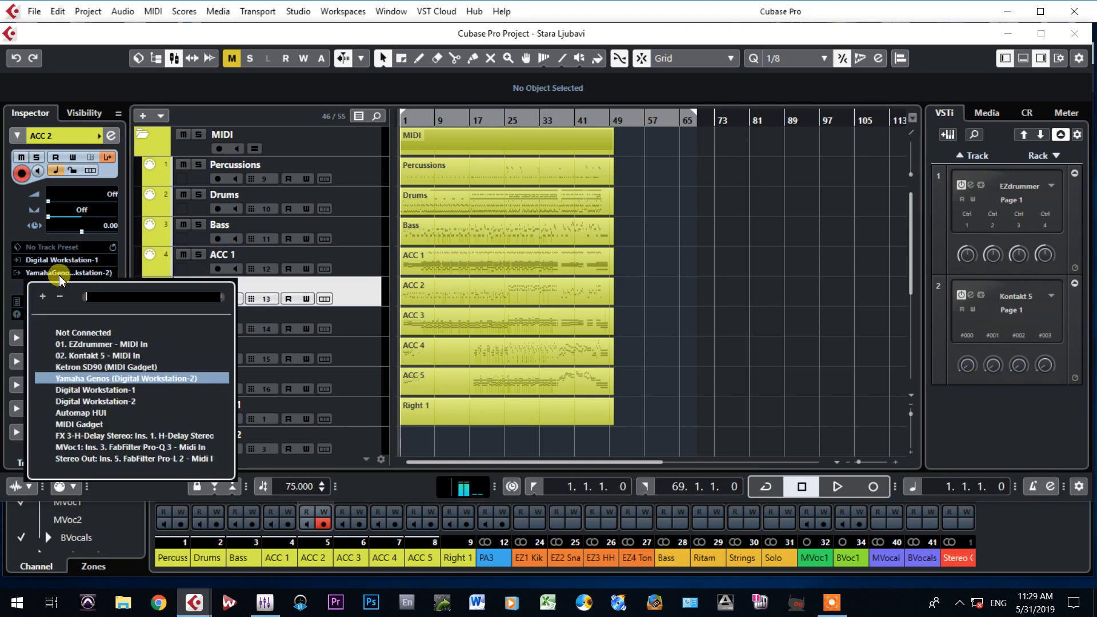
{"action": "left_click", "coordinate": [73, 377]}
Route the outputs of the ACC 3 and ACC 4 tracks to Ketron SD90 (MIDI Gadget).
{"action": "left_click", "coordinate": [184, 330]}
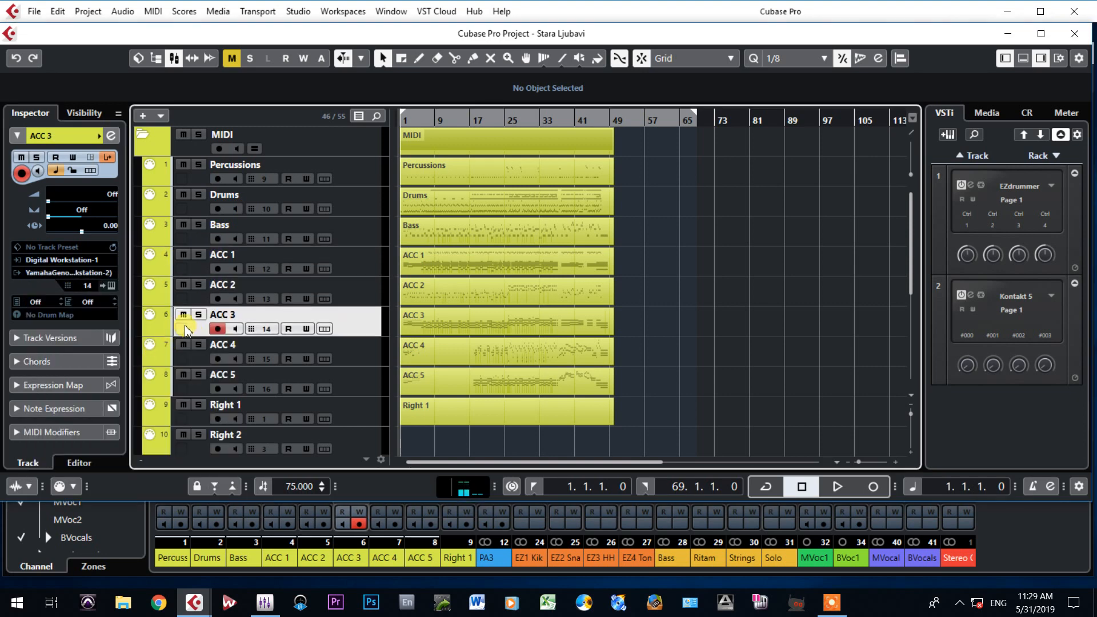
{"action": "left_click", "coordinate": [65, 277]}
{"action": "left_click", "coordinate": [84, 361]}
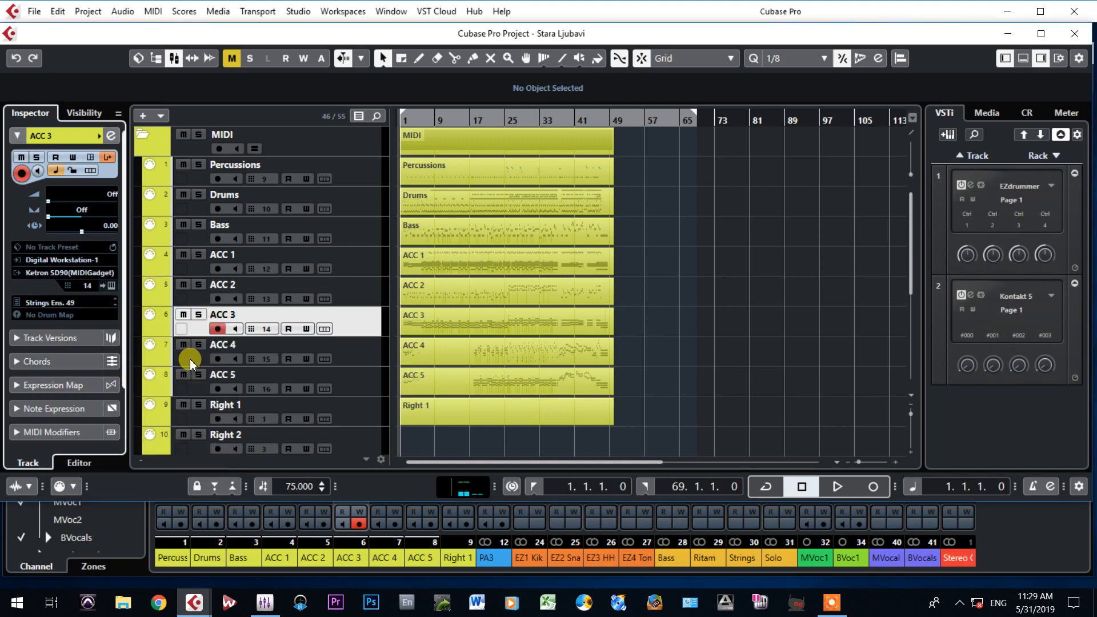
{"action": "left_click", "coordinate": [191, 362]}
{"action": "left_click", "coordinate": [49, 273]}
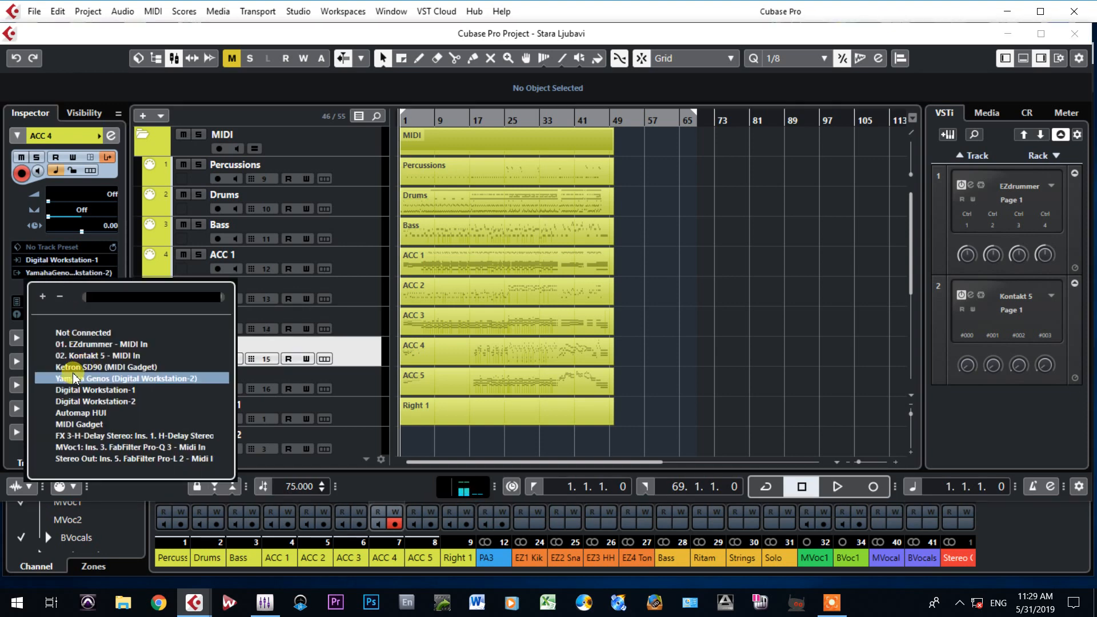
{"action": "left_click", "coordinate": [74, 367]}
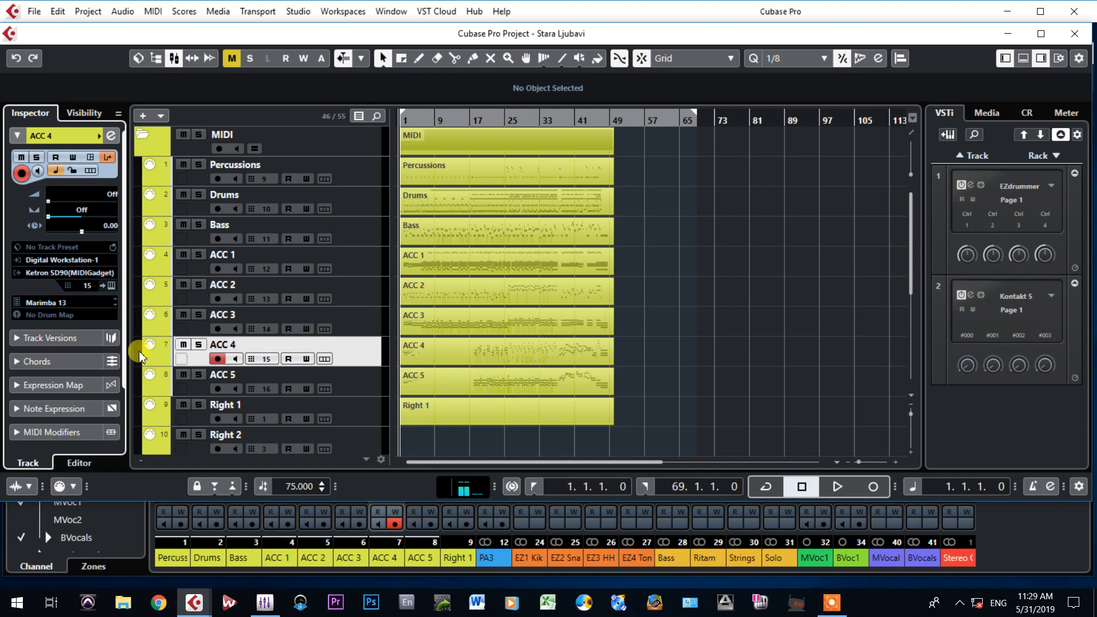
Assign the patch Jazz Grand 3 from Bank E of the GM Voices to the ACC 3 track.
{"action": "left_click", "coordinate": [193, 330]}
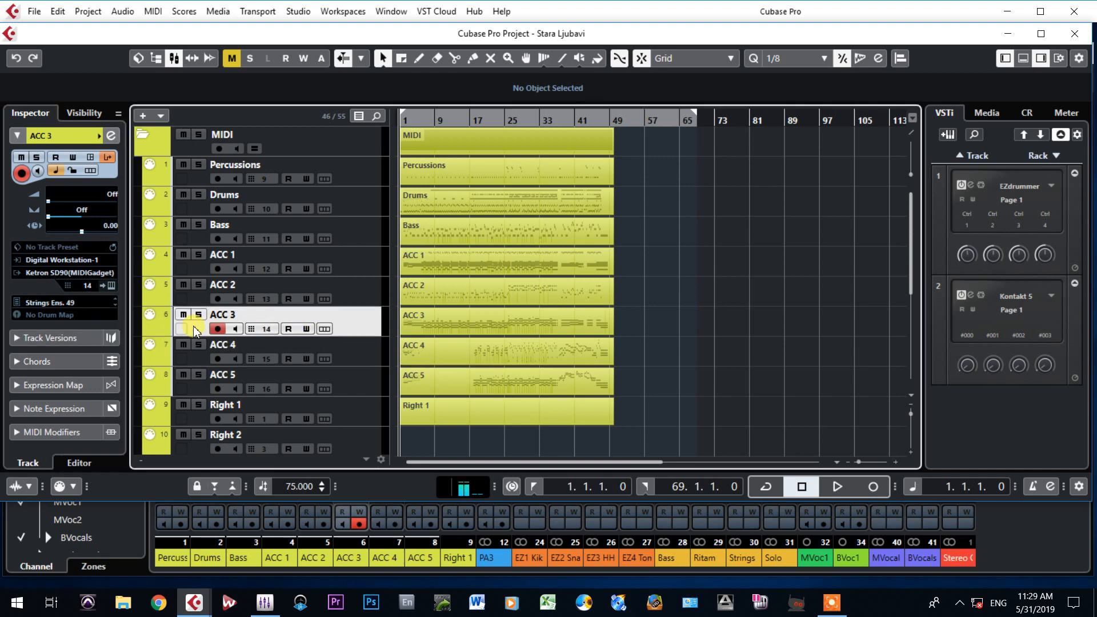
{"action": "left_click", "coordinate": [59, 303]}
{"action": "scroll", "coordinate": [69, 400], "scroll_direction": "up", "scroll_amount": 12}
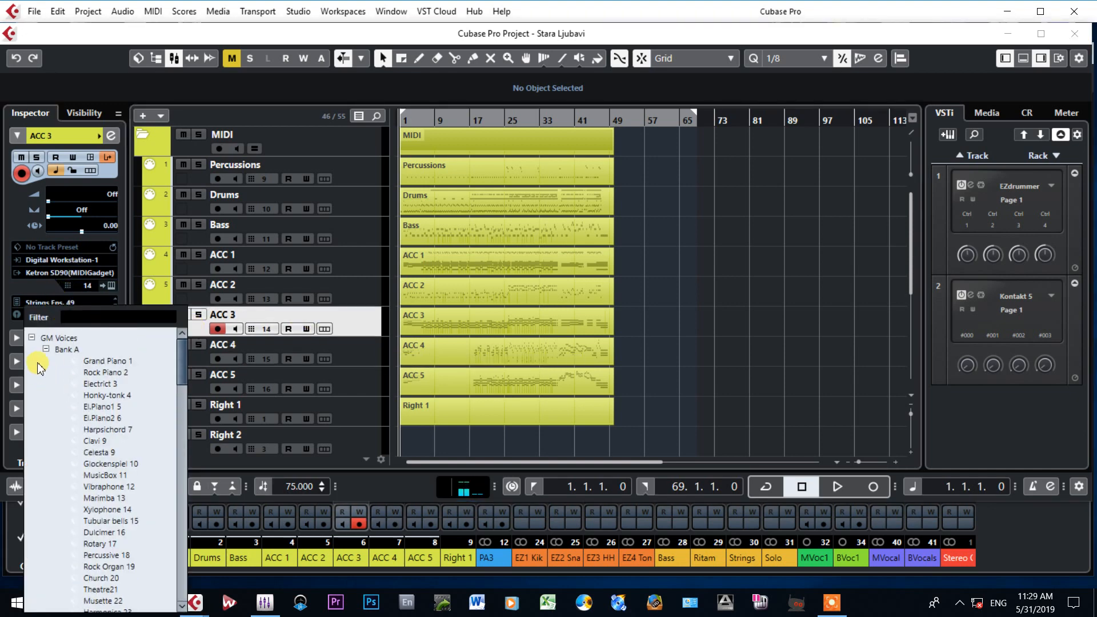
{"action": "left_click", "coordinate": [45, 349]}
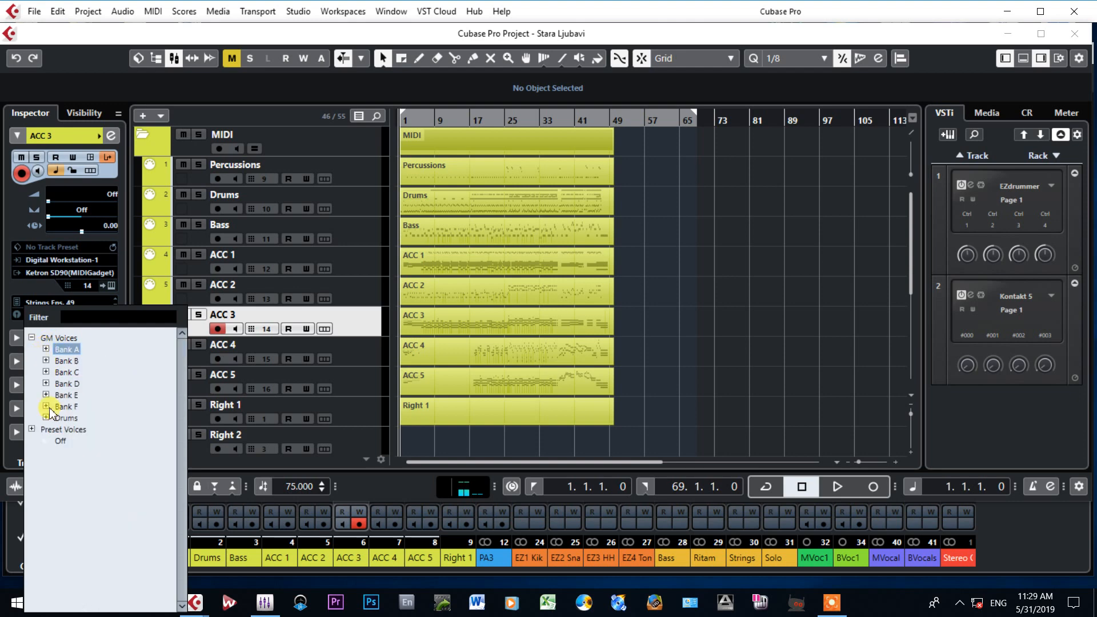
{"action": "left_click", "coordinate": [46, 395]}
{"action": "left_click", "coordinate": [91, 429]}
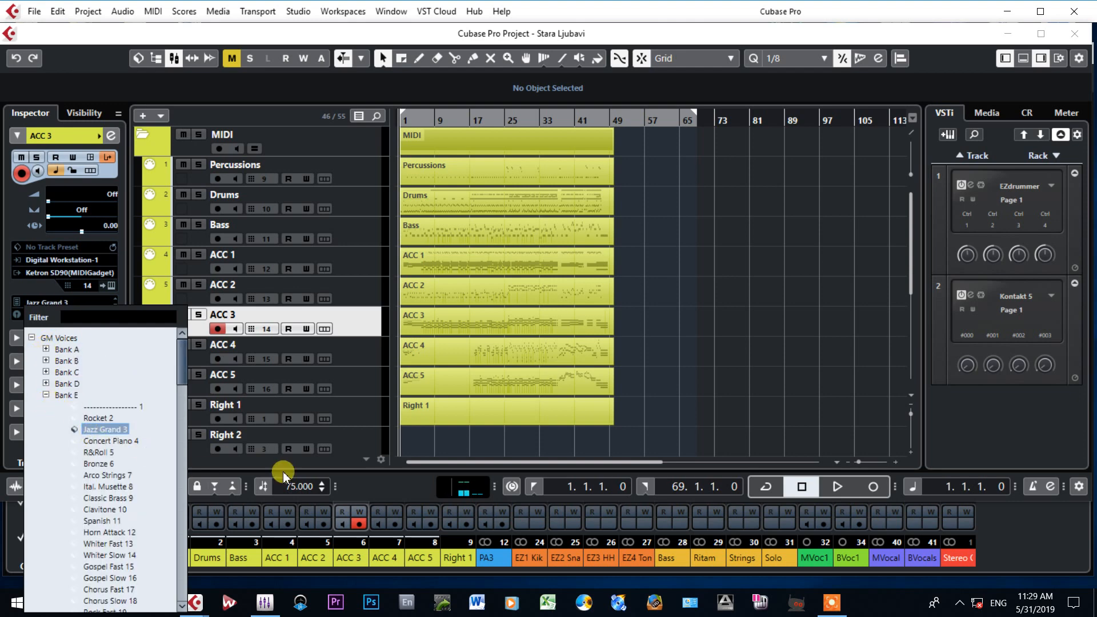
{"action": "left_click", "coordinate": [721, 405]}
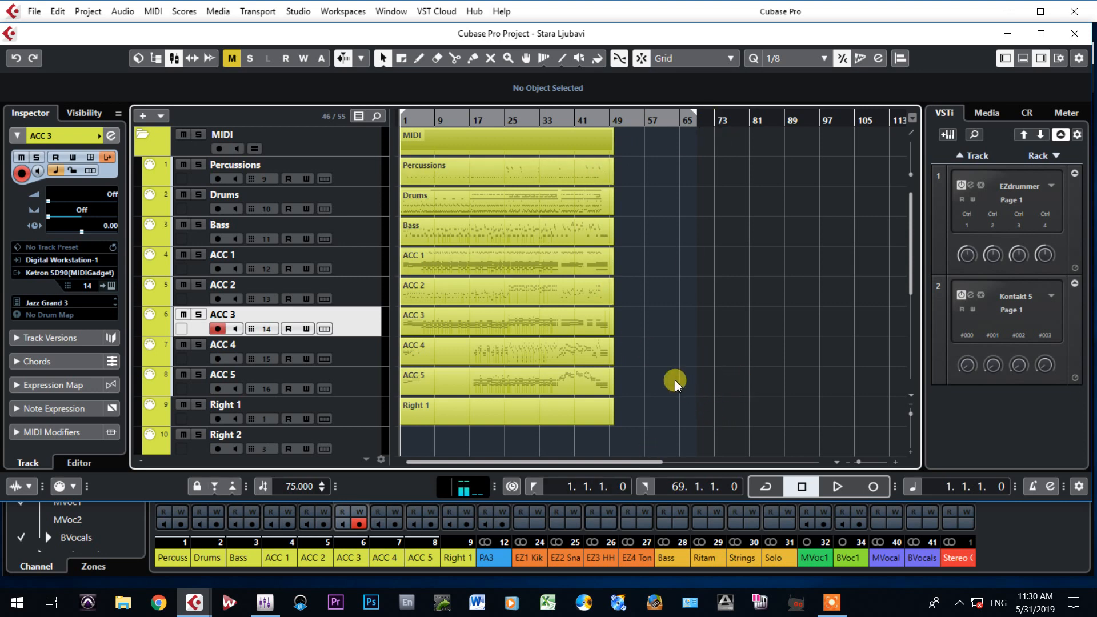
{"action": "left_click", "coordinate": [832, 602]}
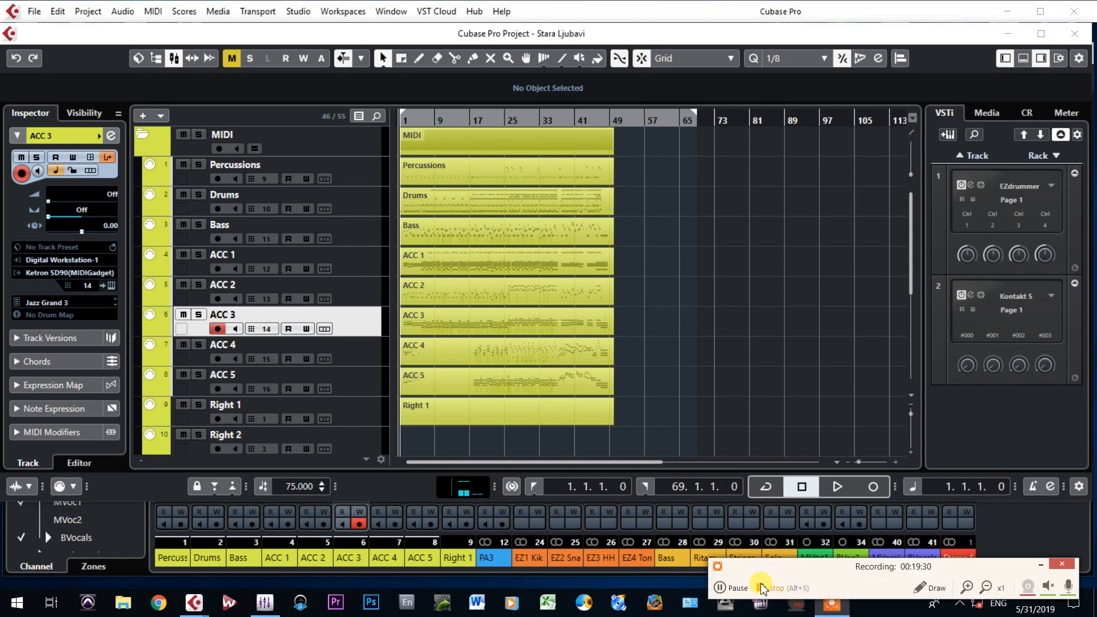